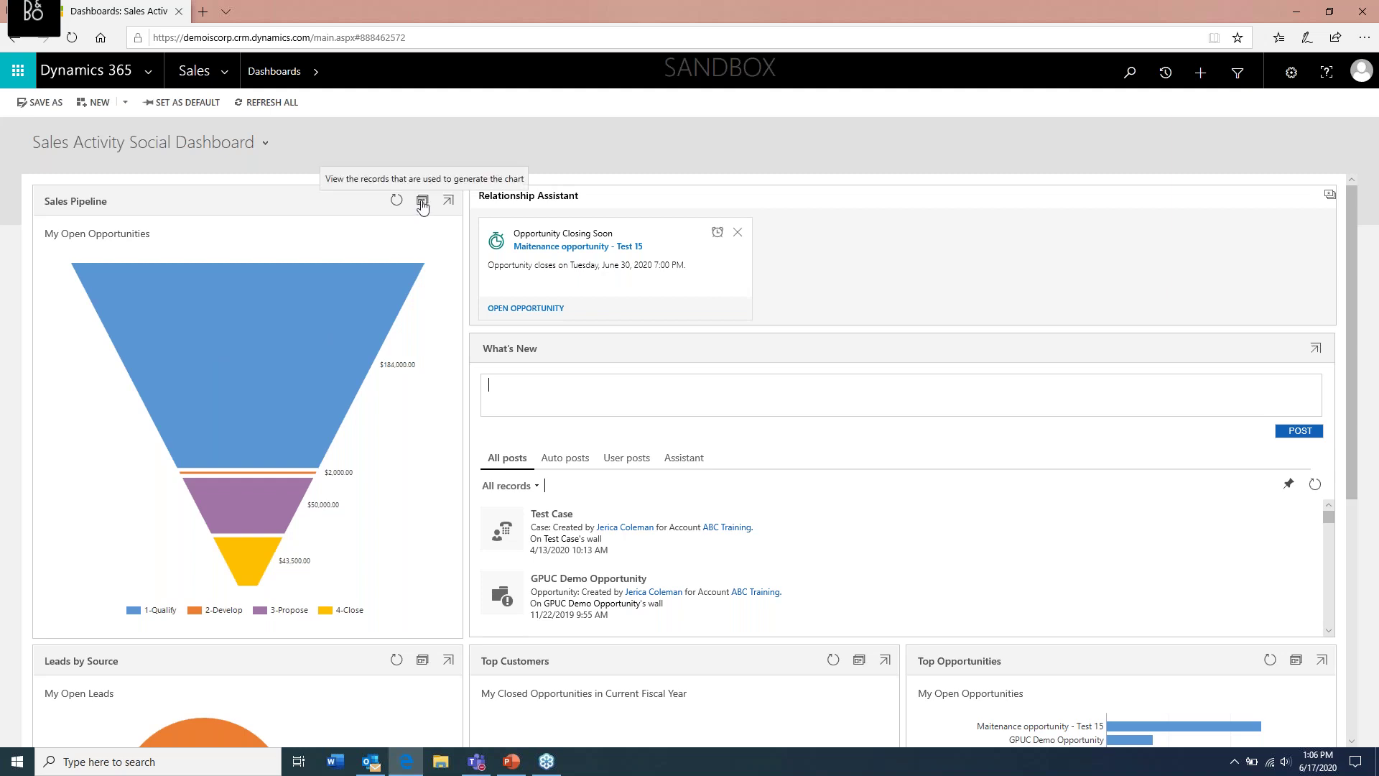
# View the records behind the Sales Pipeline chart and drill down into the 3-Propose stage by Probability as a bar chart.
pyautogui.click(423, 204)
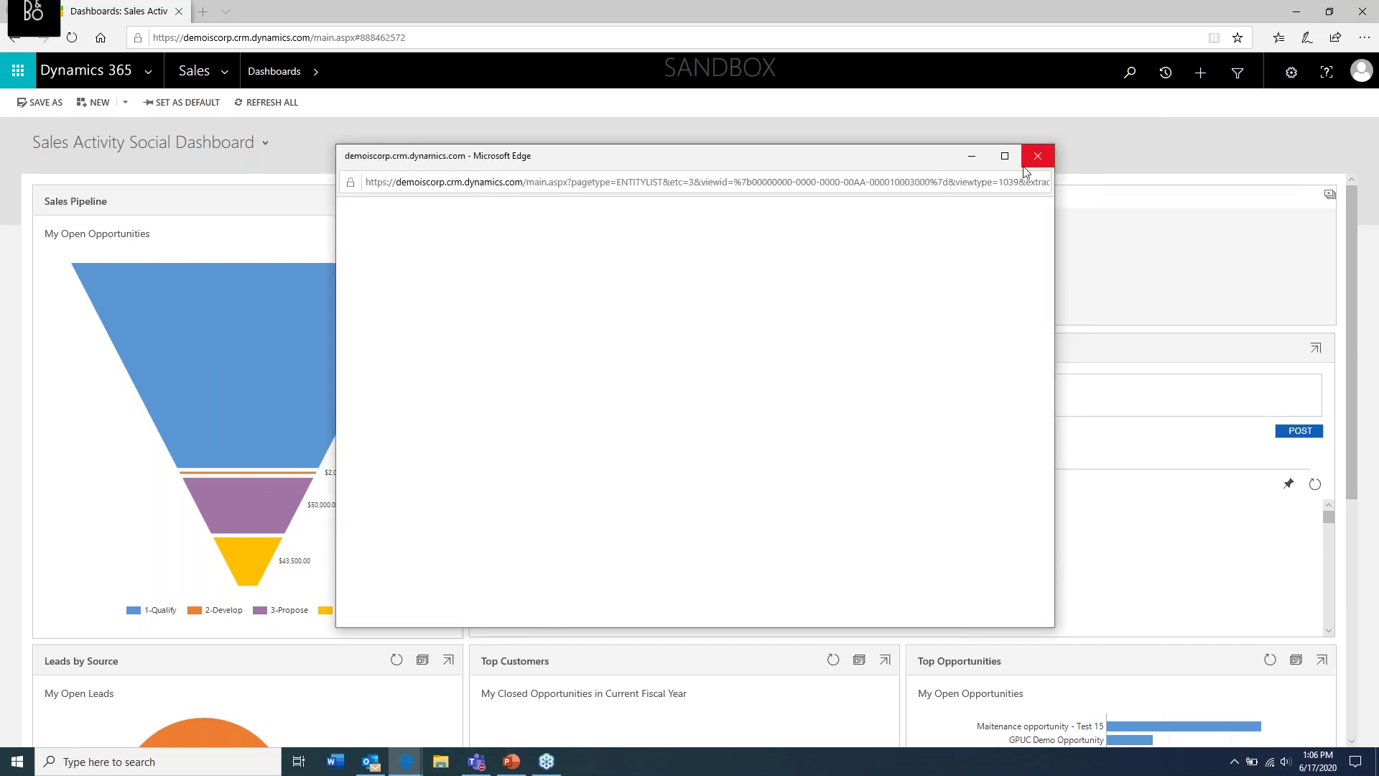
pyautogui.click(1005, 156)
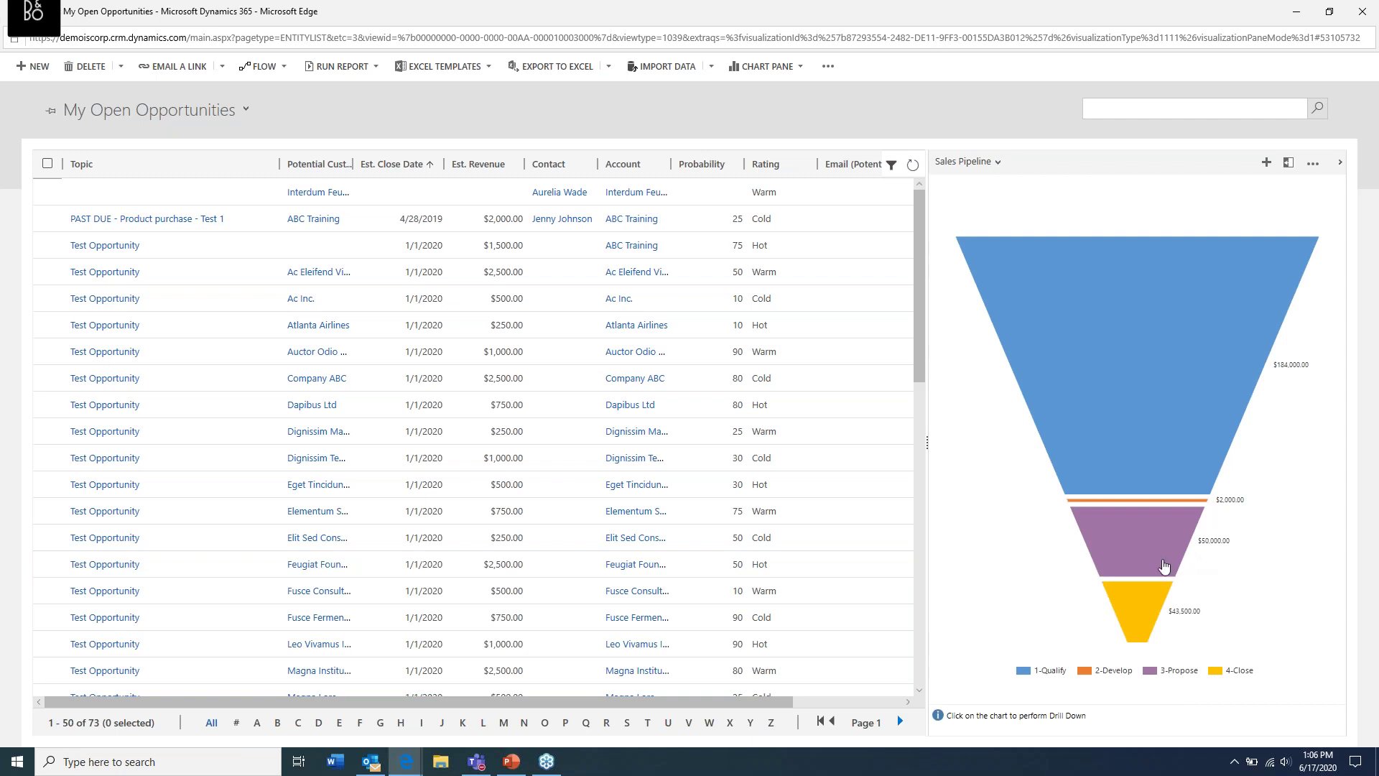
pyautogui.moveTo(1165, 567)
pyautogui.click(1176, 558)
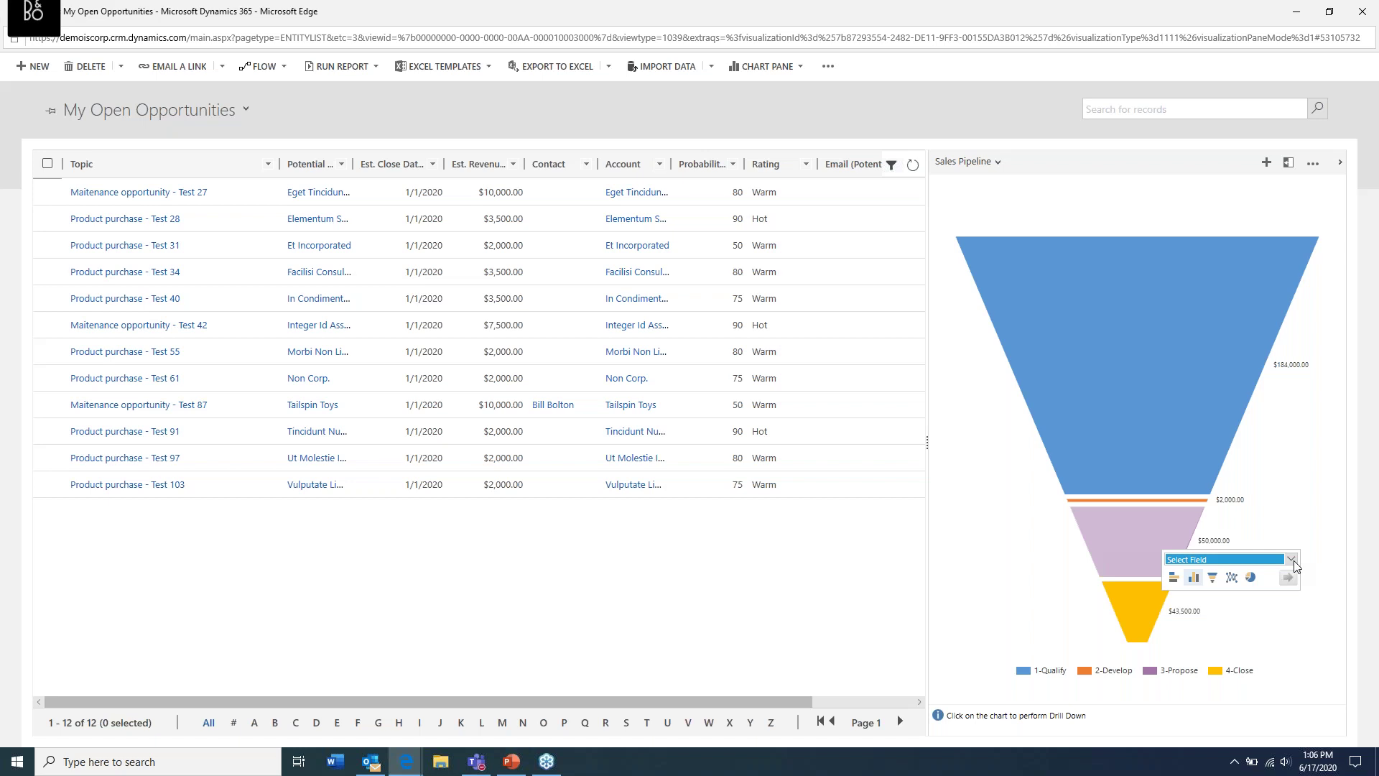
pyautogui.click(1293, 560)
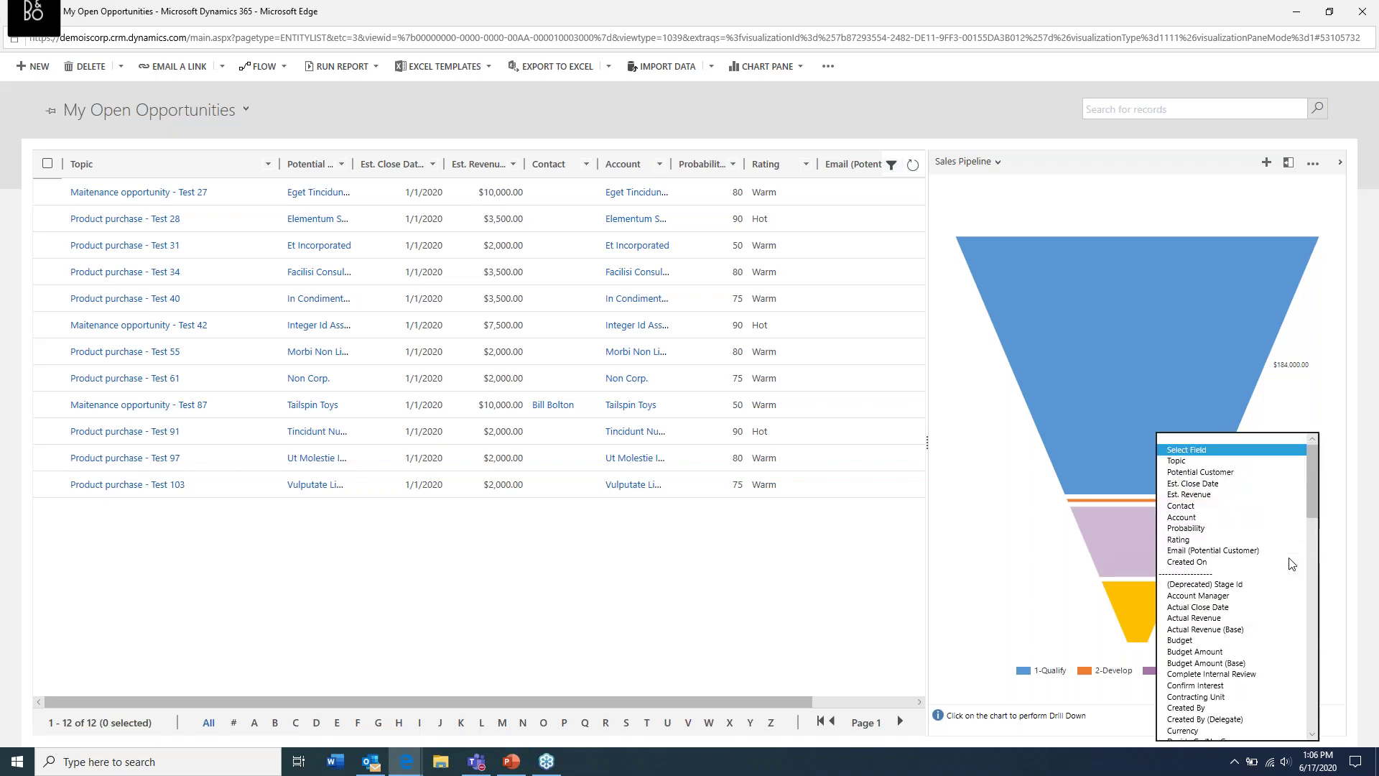
pyautogui.click(1176, 531)
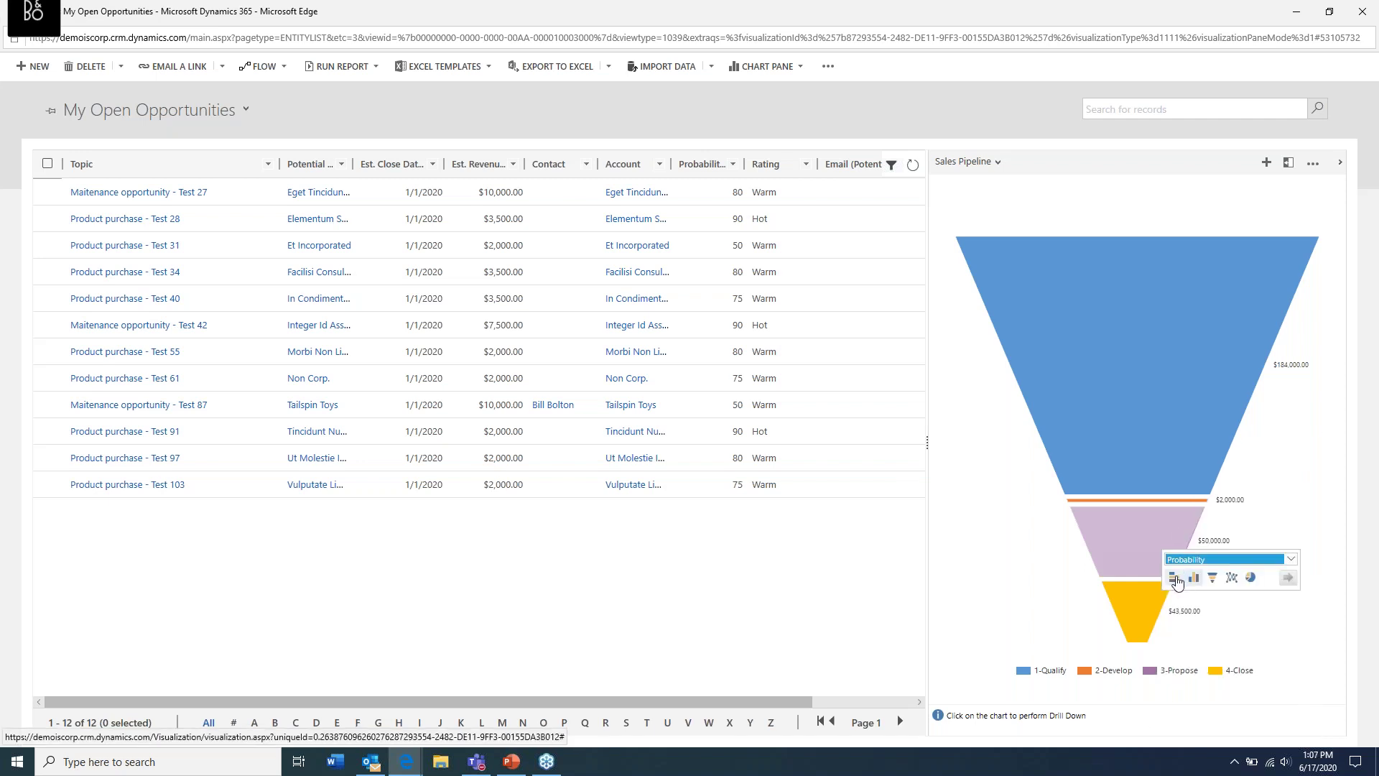
pyautogui.click(1176, 581)
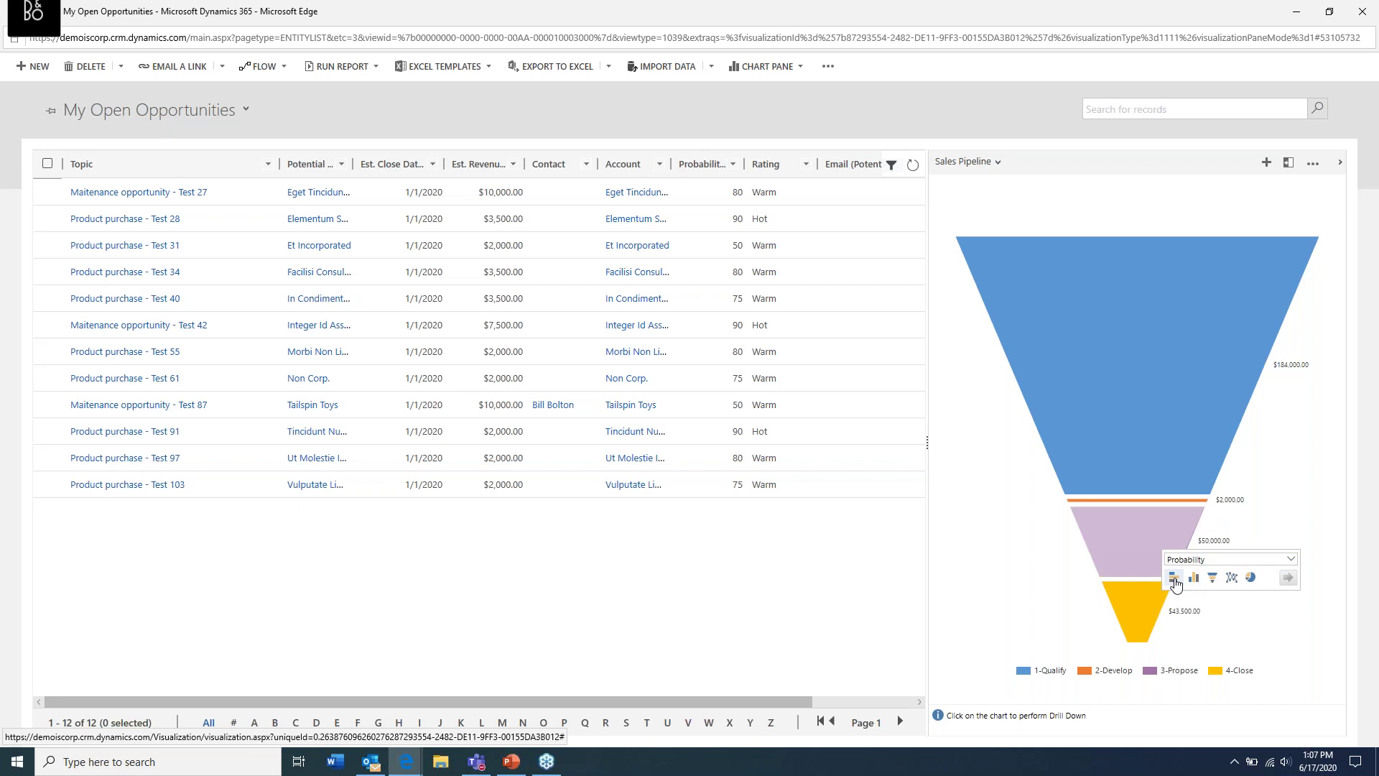
pyautogui.click(1288, 579)
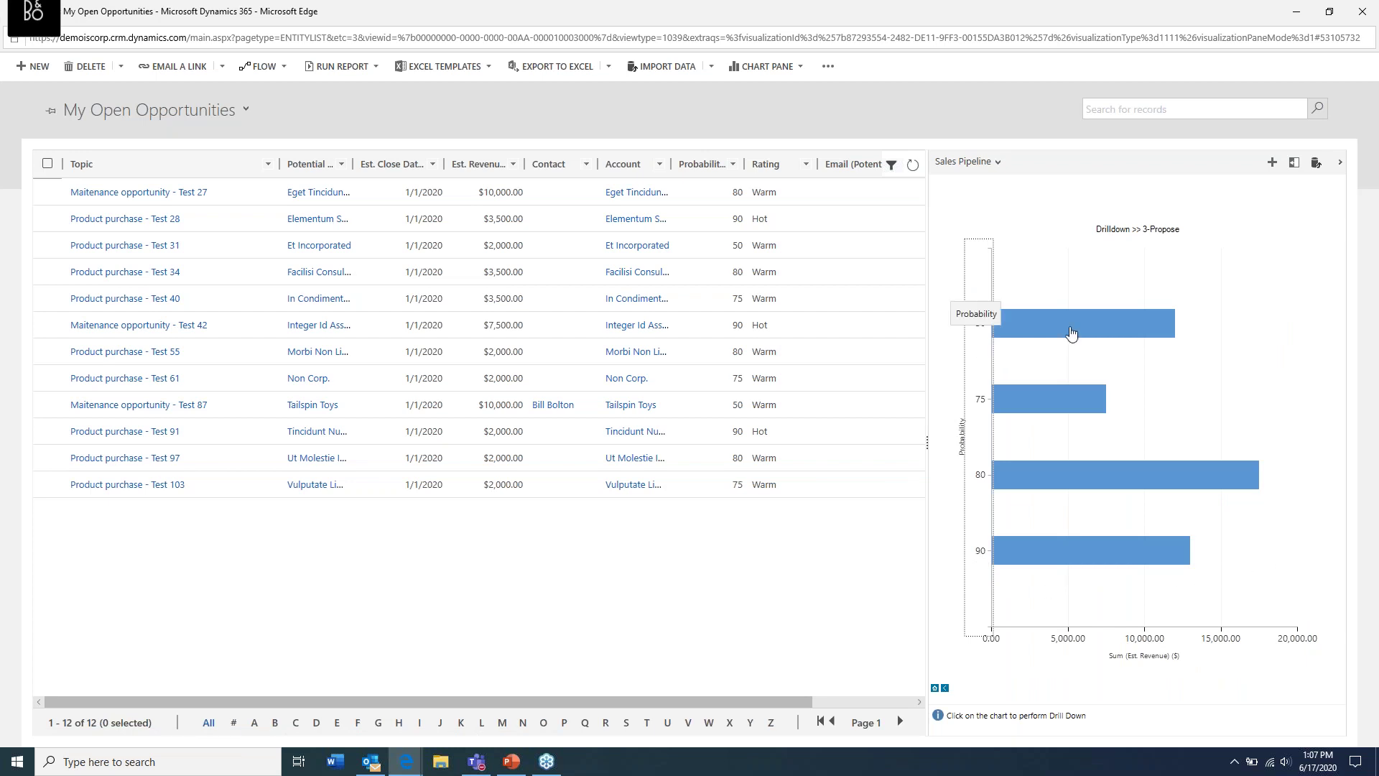
pyautogui.moveTo(1083, 334)
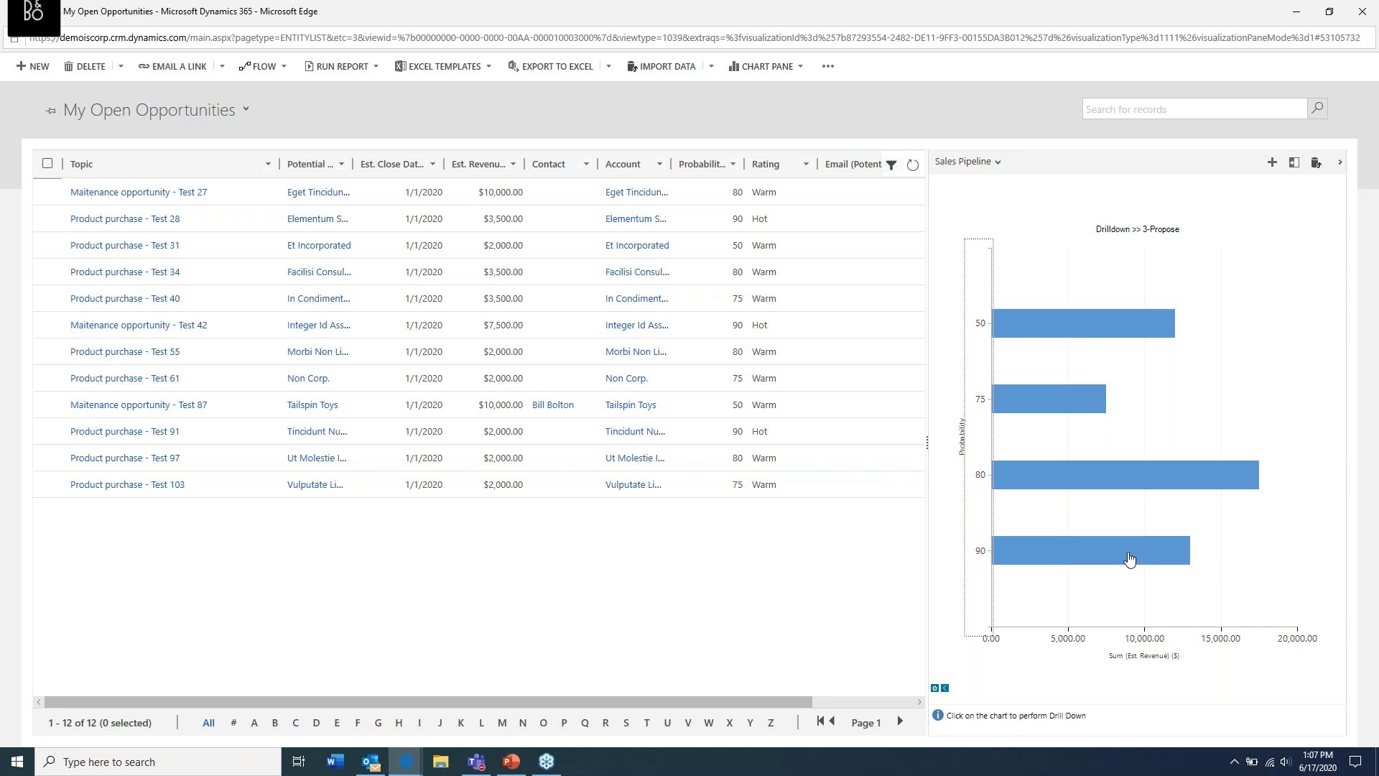
pyautogui.moveTo(1129, 560)
pyautogui.click(1365, 13)
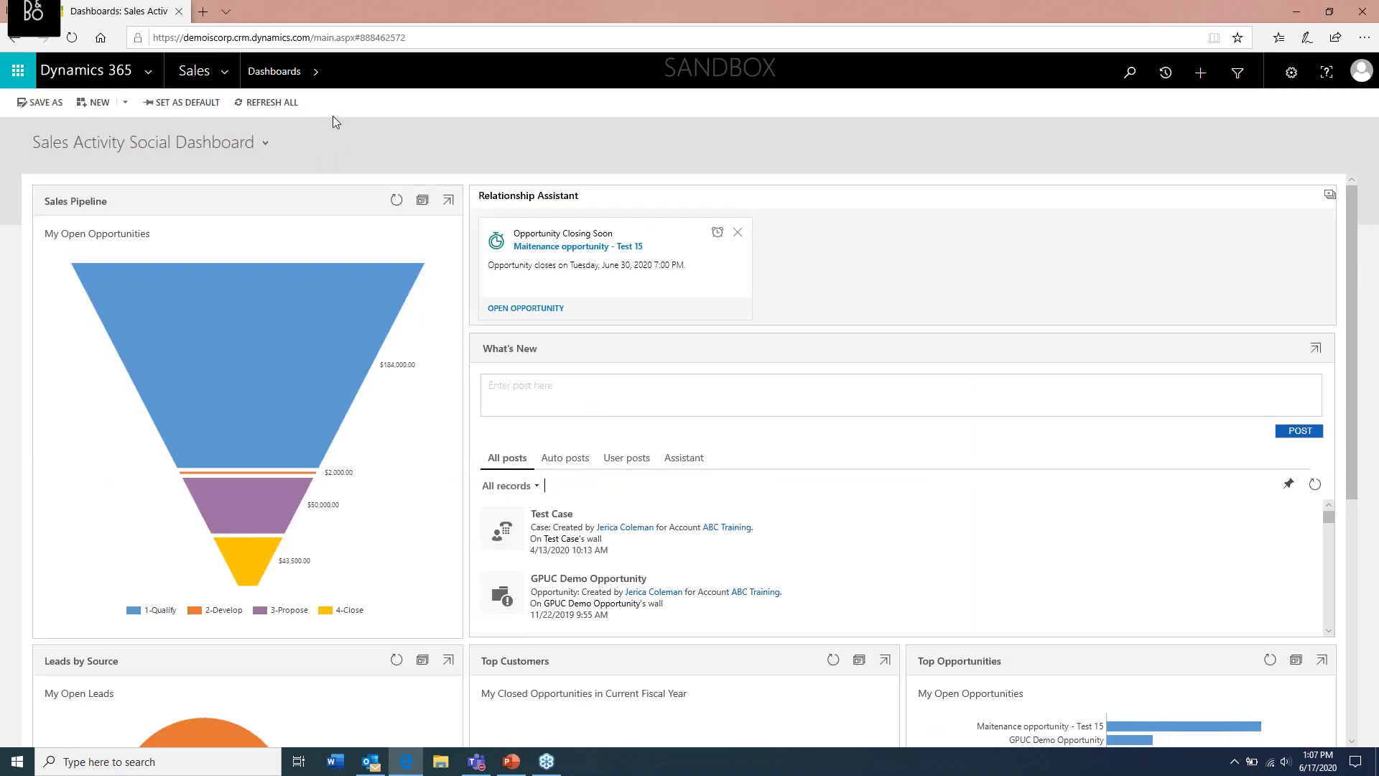
# Go to the Opportunities list in the Sales area and switch it to the Open Opportunities view.
pyautogui.moveTo(304, 433)
pyautogui.click(225, 79)
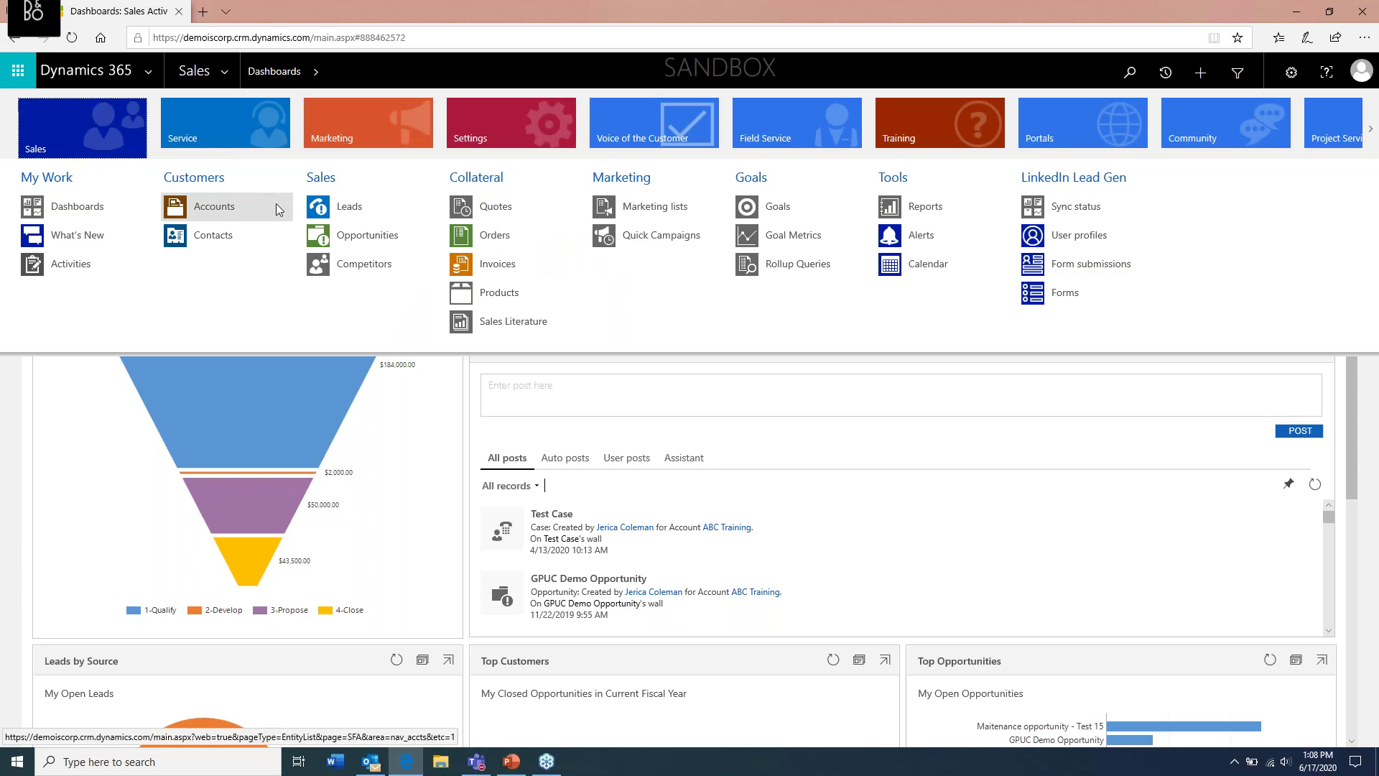
pyautogui.click(372, 238)
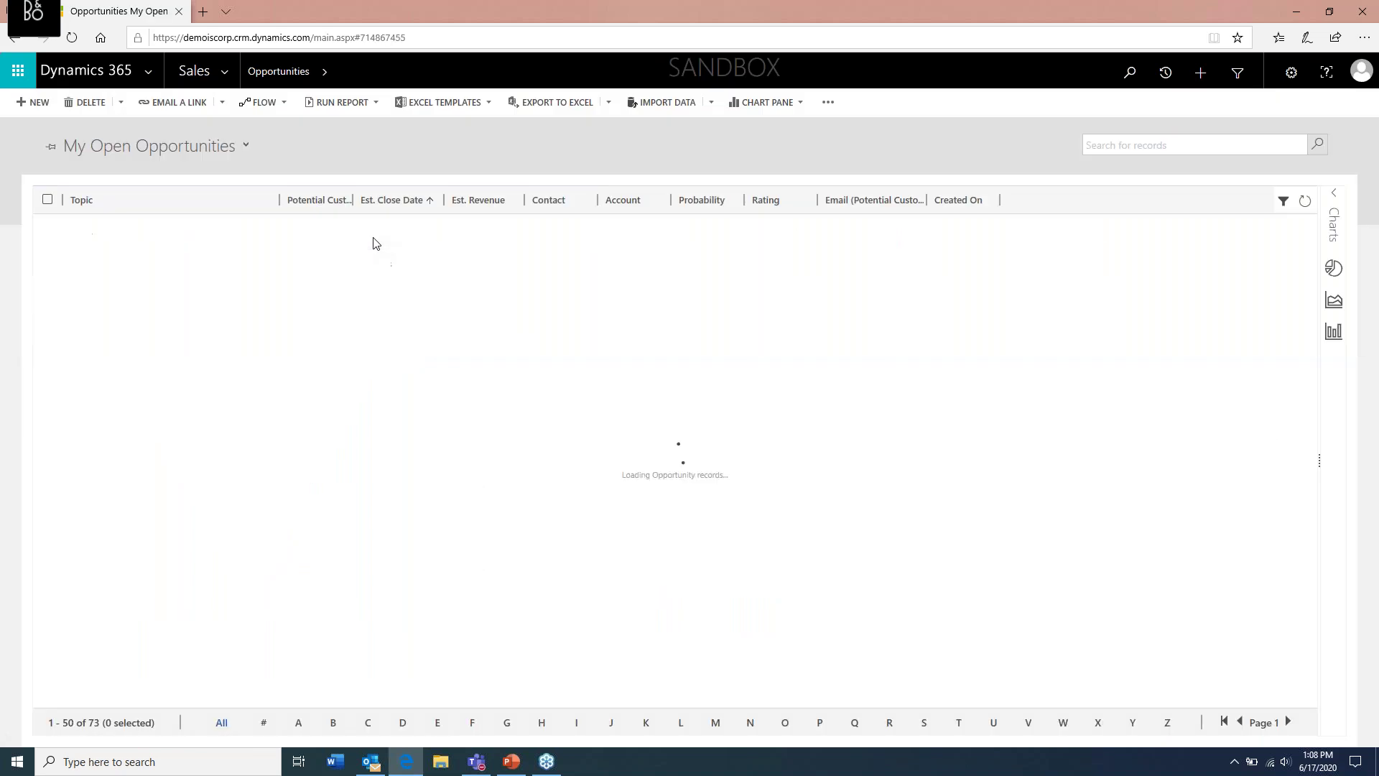
pyautogui.click(245, 145)
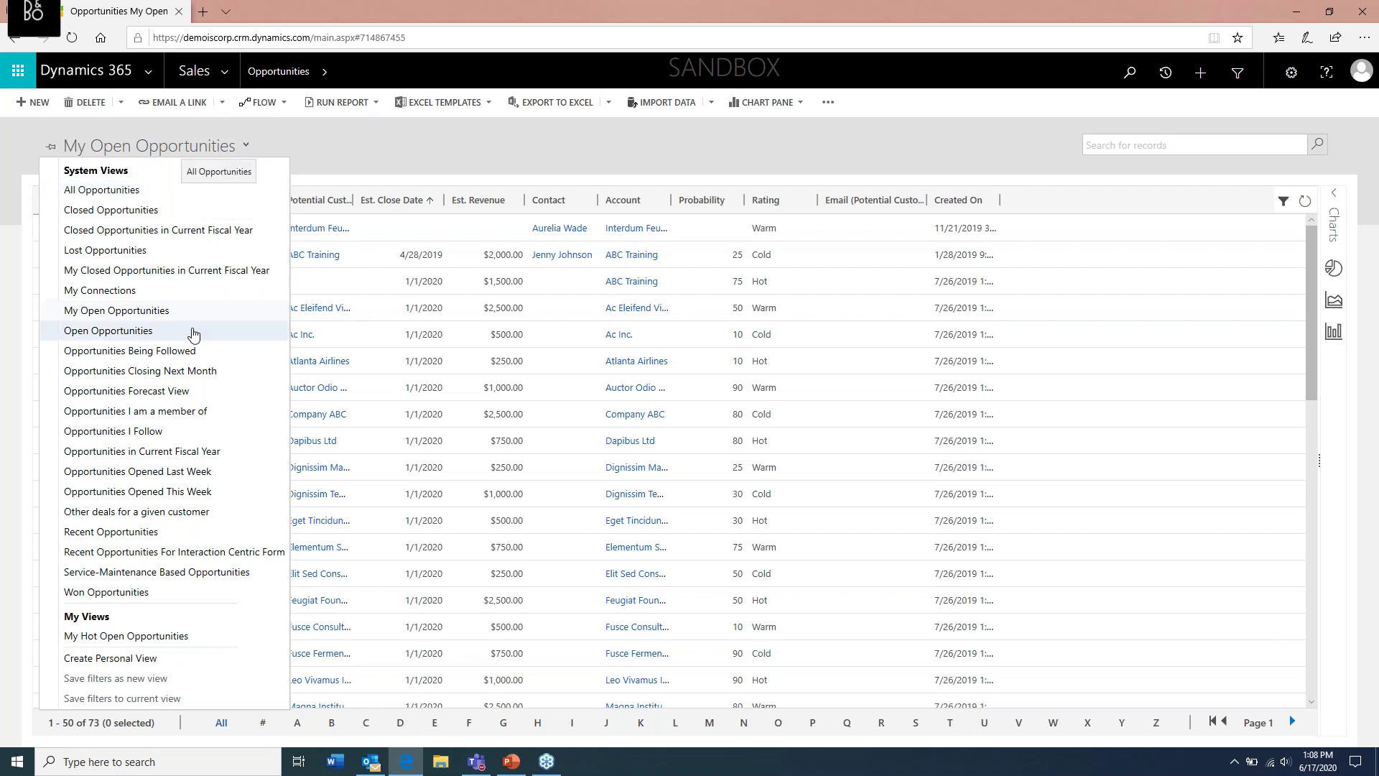
pyautogui.click(194, 331)
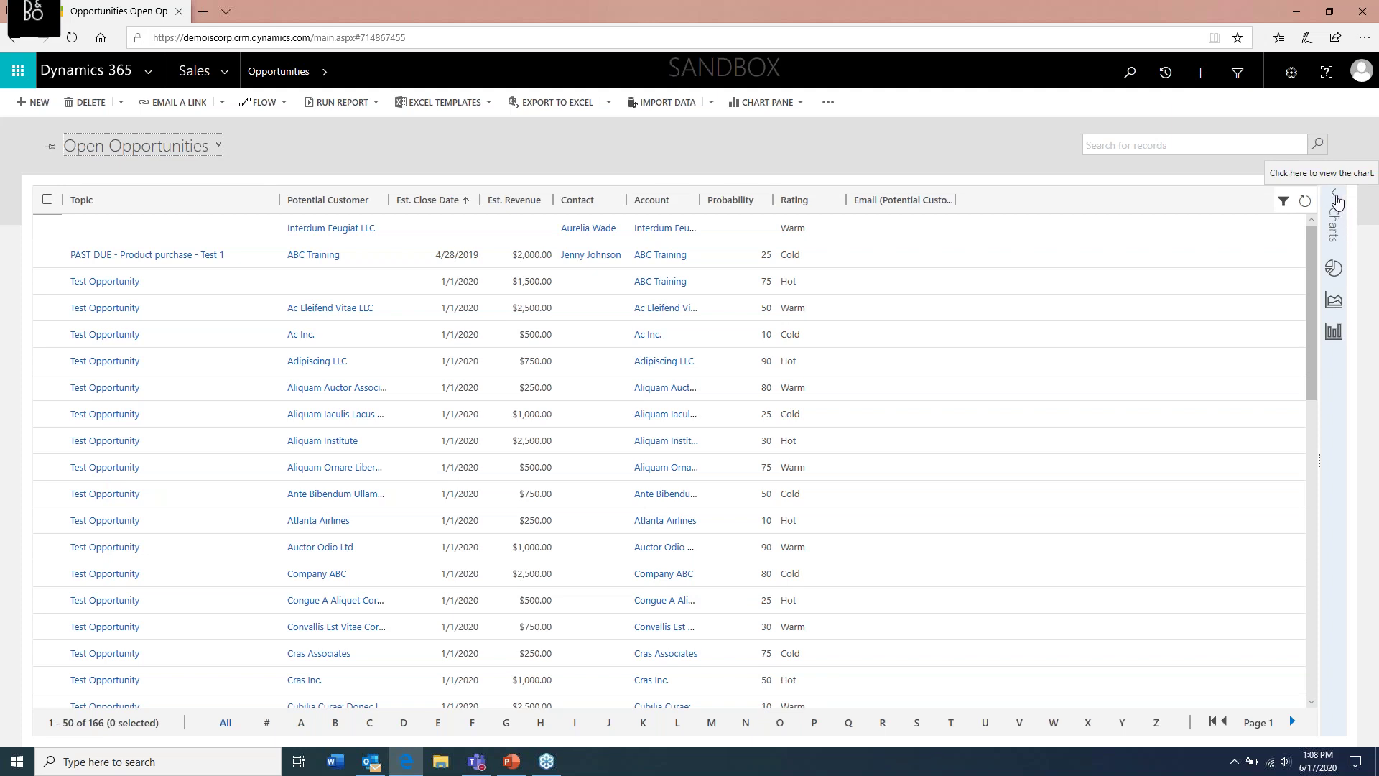
# Reload the Open Opportunities page and expand the chart pane beside the list.
pyautogui.click(1335, 198)
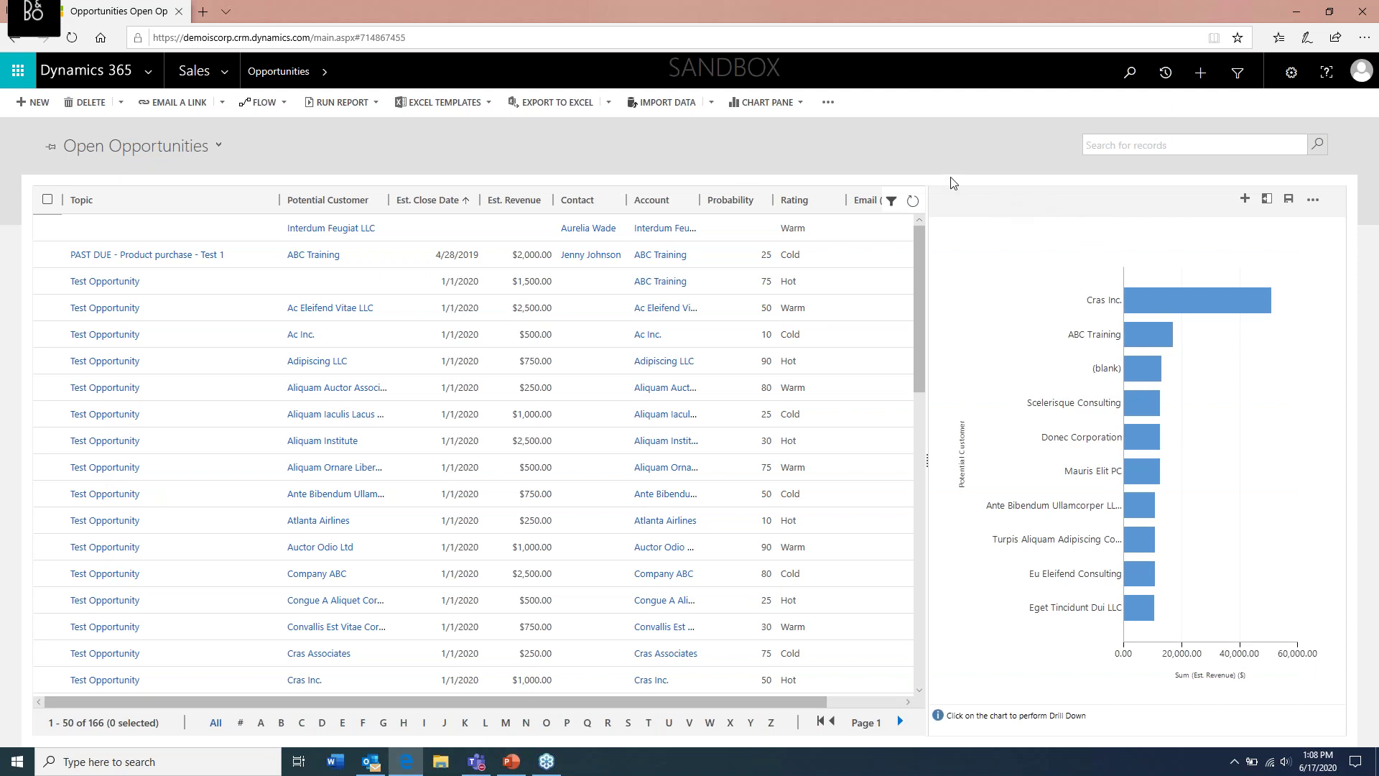
pyautogui.click(72, 38)
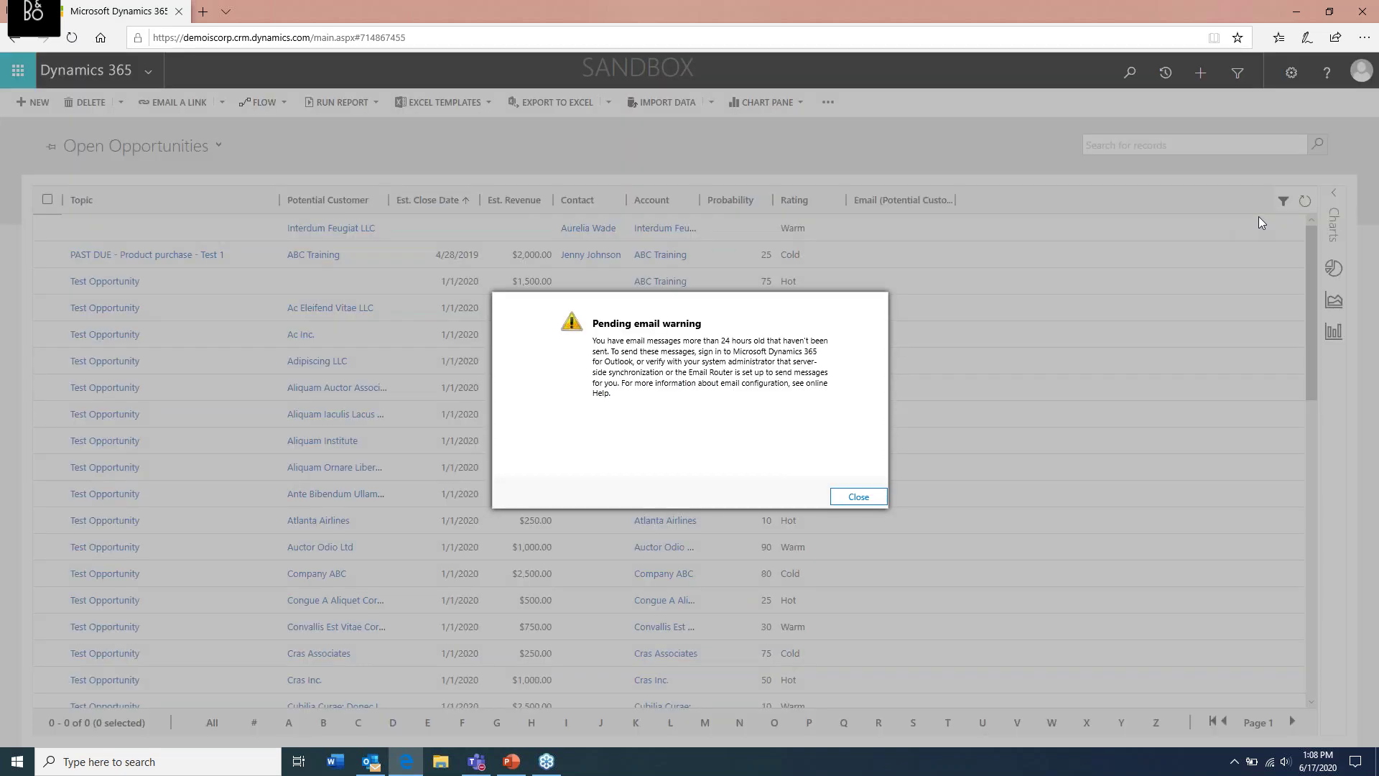
pyautogui.click(865, 500)
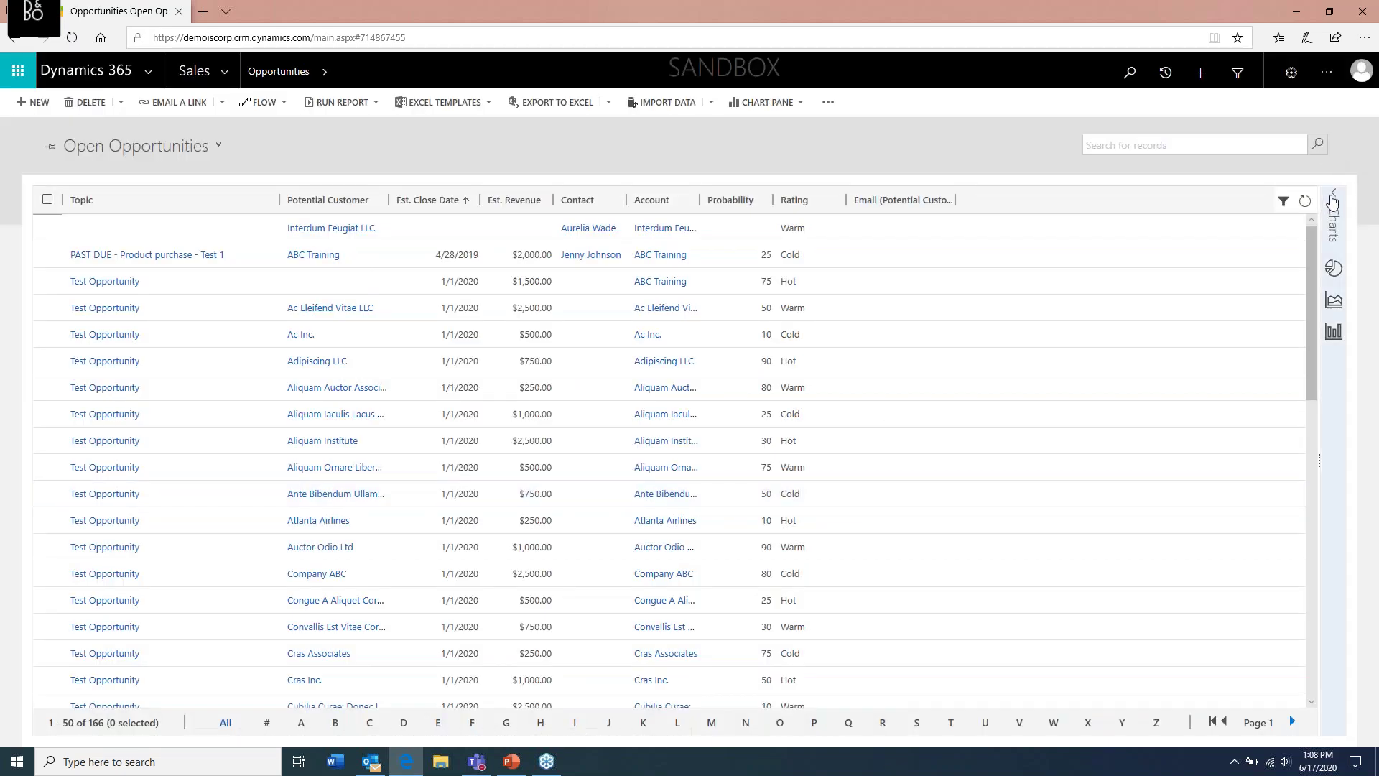
pyautogui.click(1334, 192)
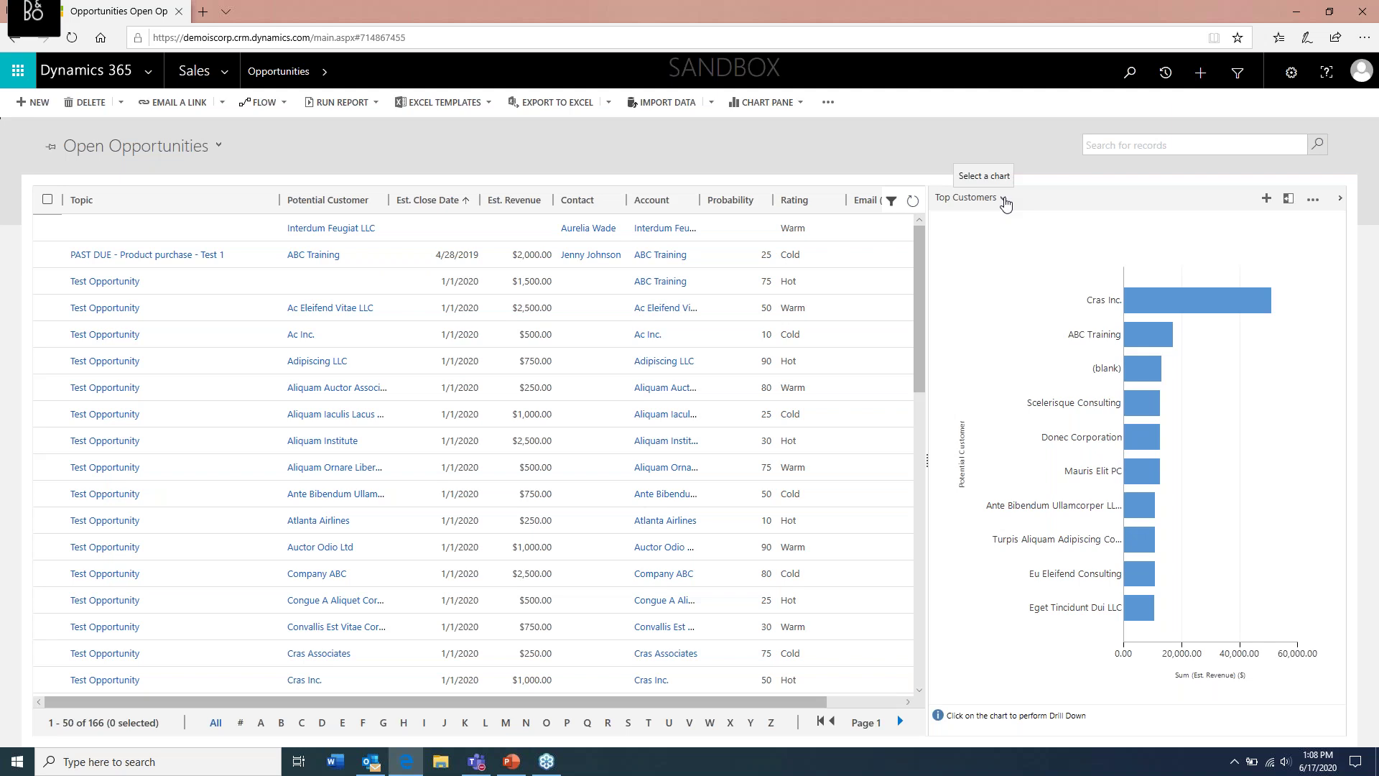
# Review the available charts and display Opportunities by Rating for the open opportunities.
pyautogui.click(1005, 200)
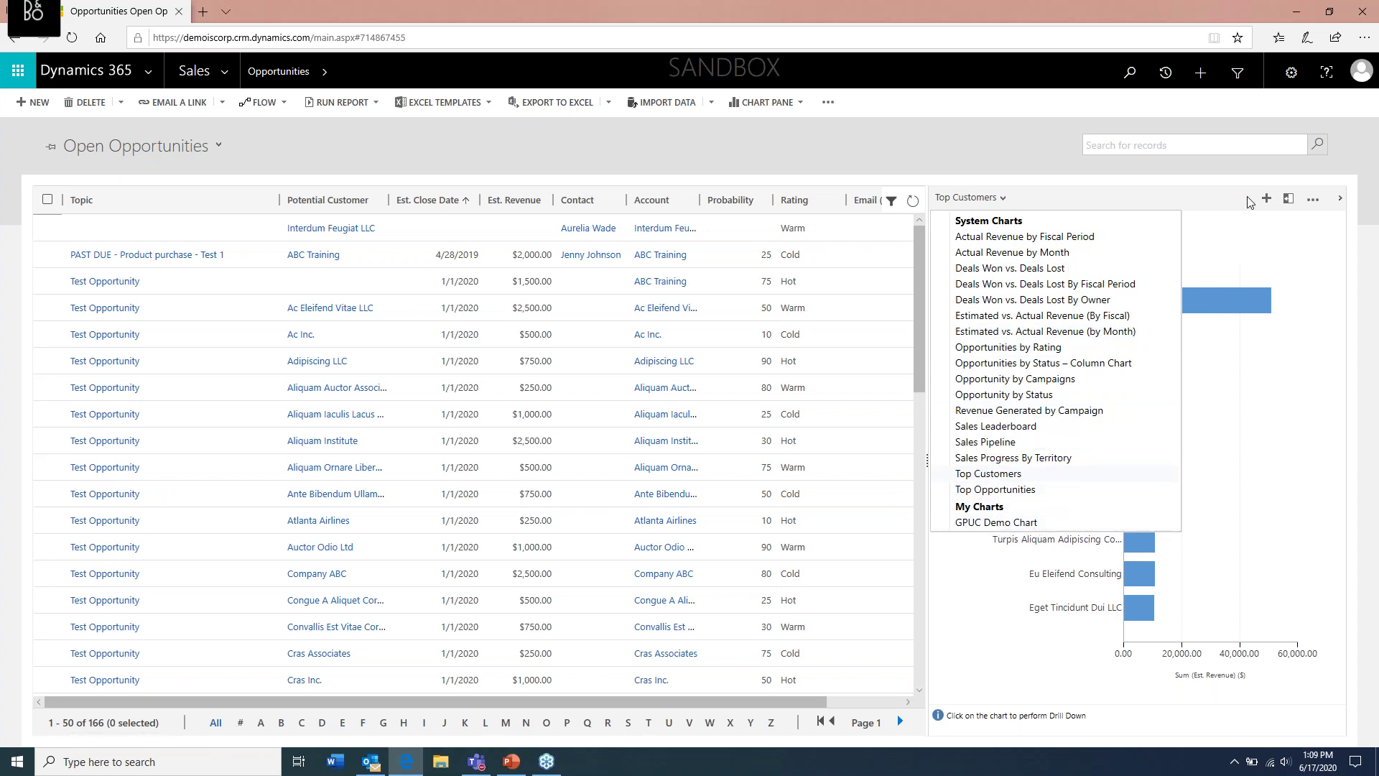
pyautogui.click(1190, 203)
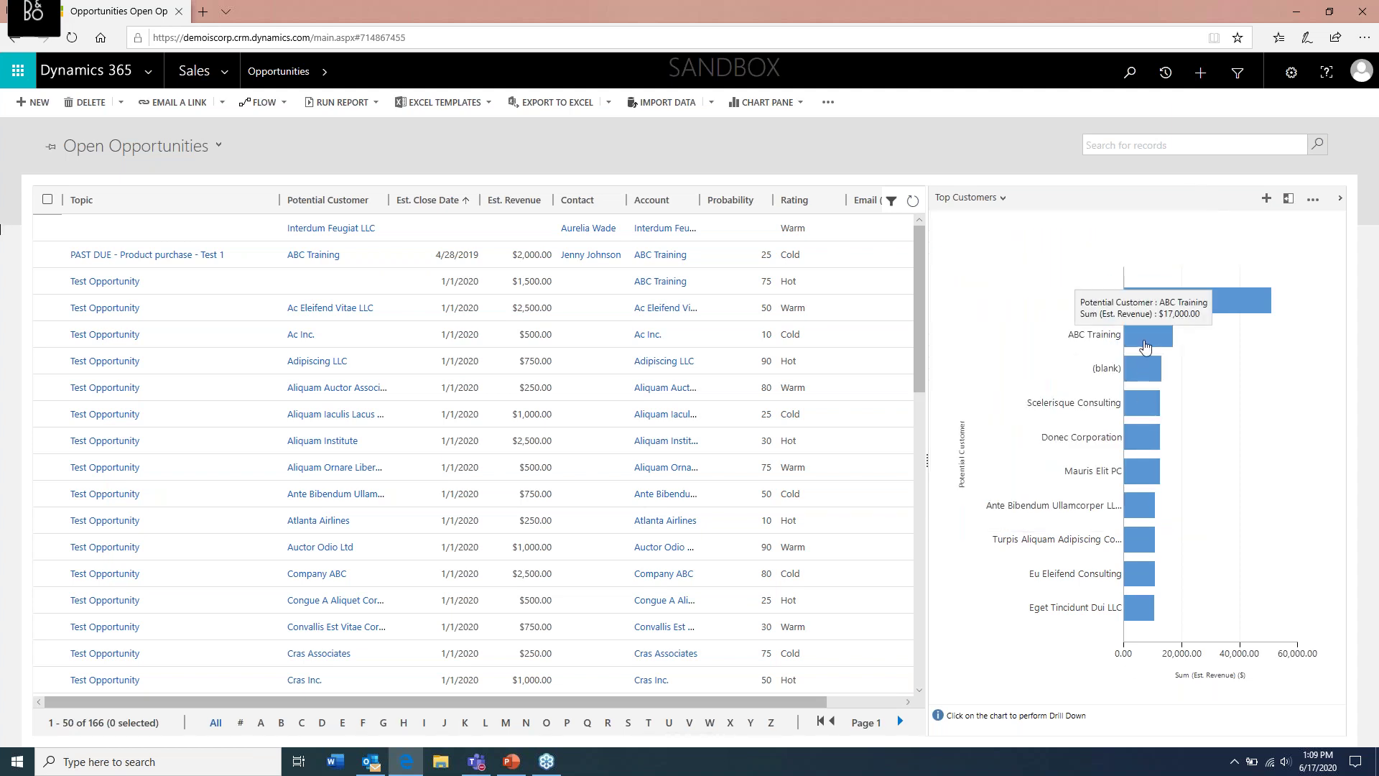
pyautogui.click(1001, 198)
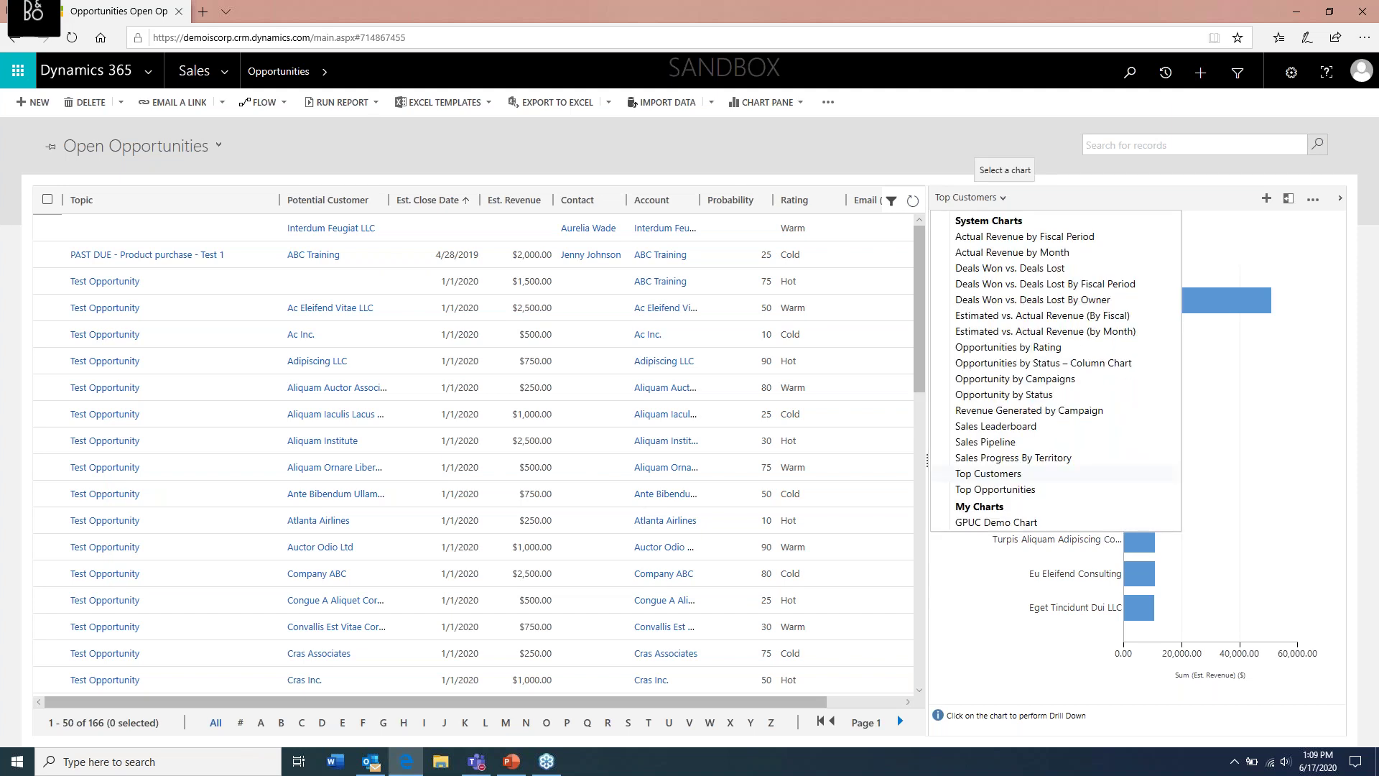
pyautogui.click(1020, 349)
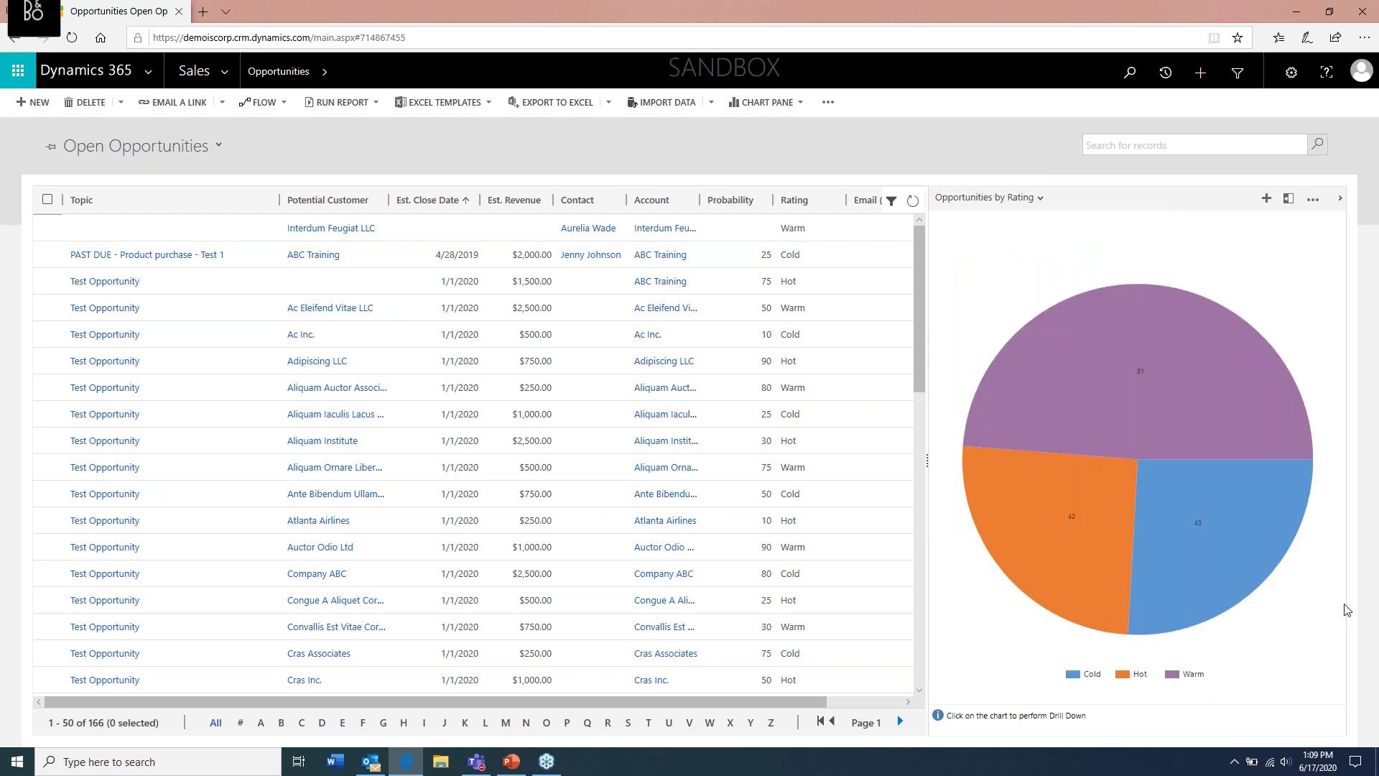
# Display the Top Opportunities chart and look through the list of system charts again.
pyautogui.click(1041, 199)
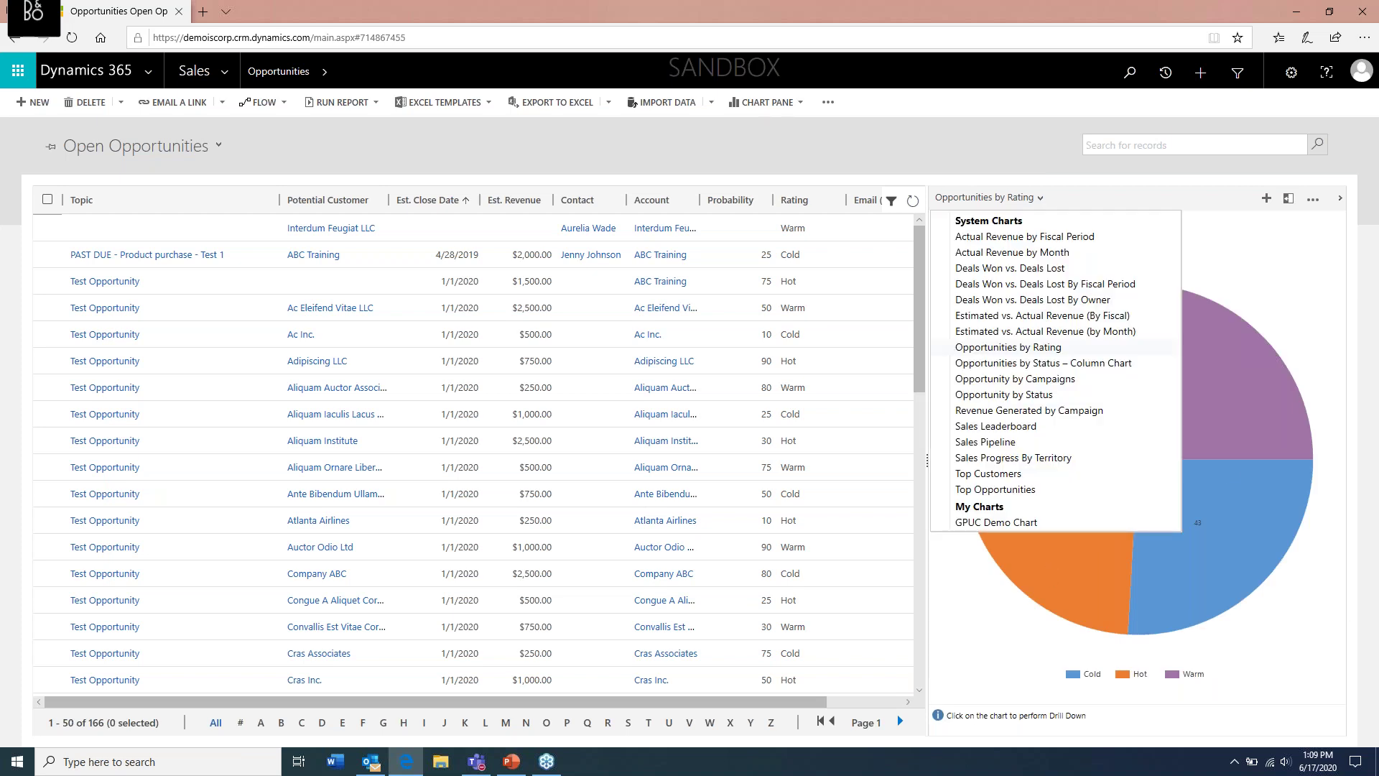
pyautogui.click(1006, 491)
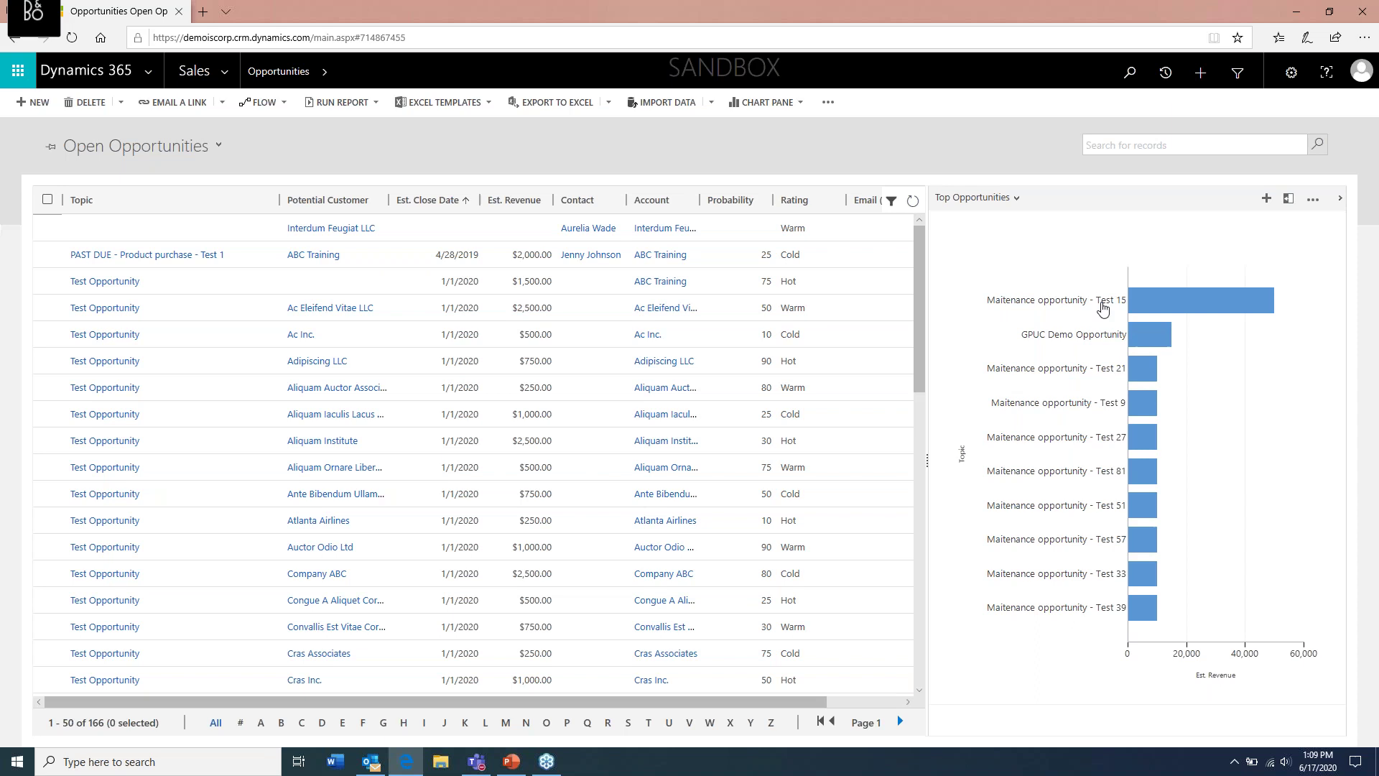
pyautogui.moveTo(1145, 310)
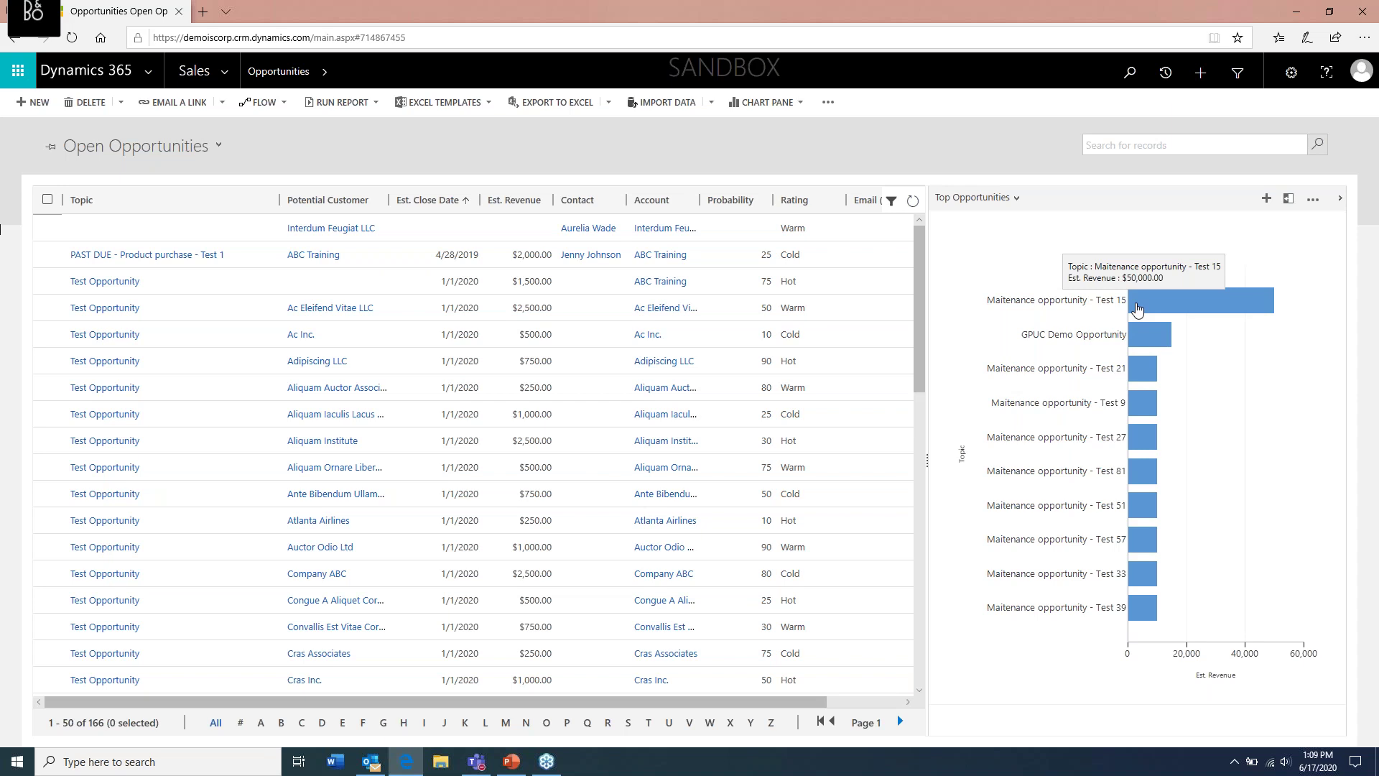
pyautogui.click(1014, 197)
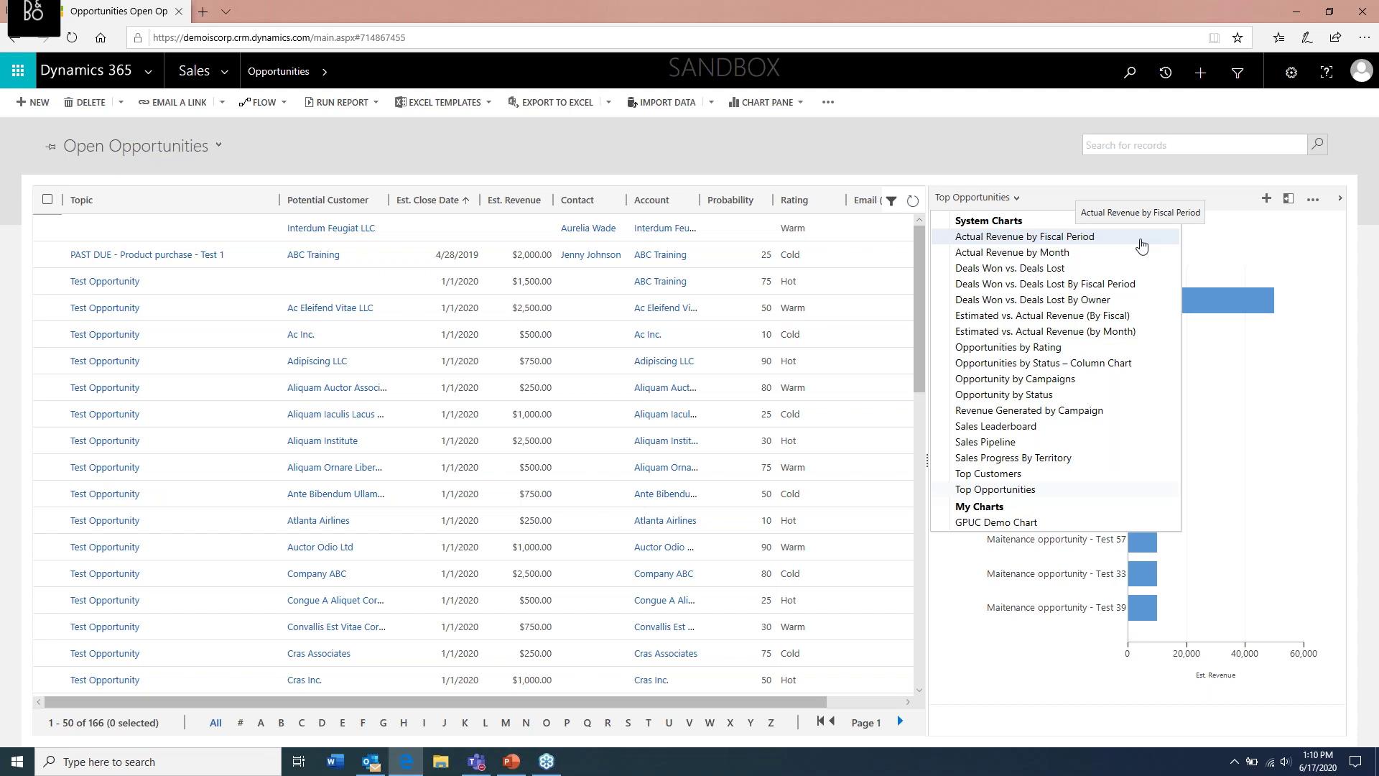
pyautogui.click(1284, 243)
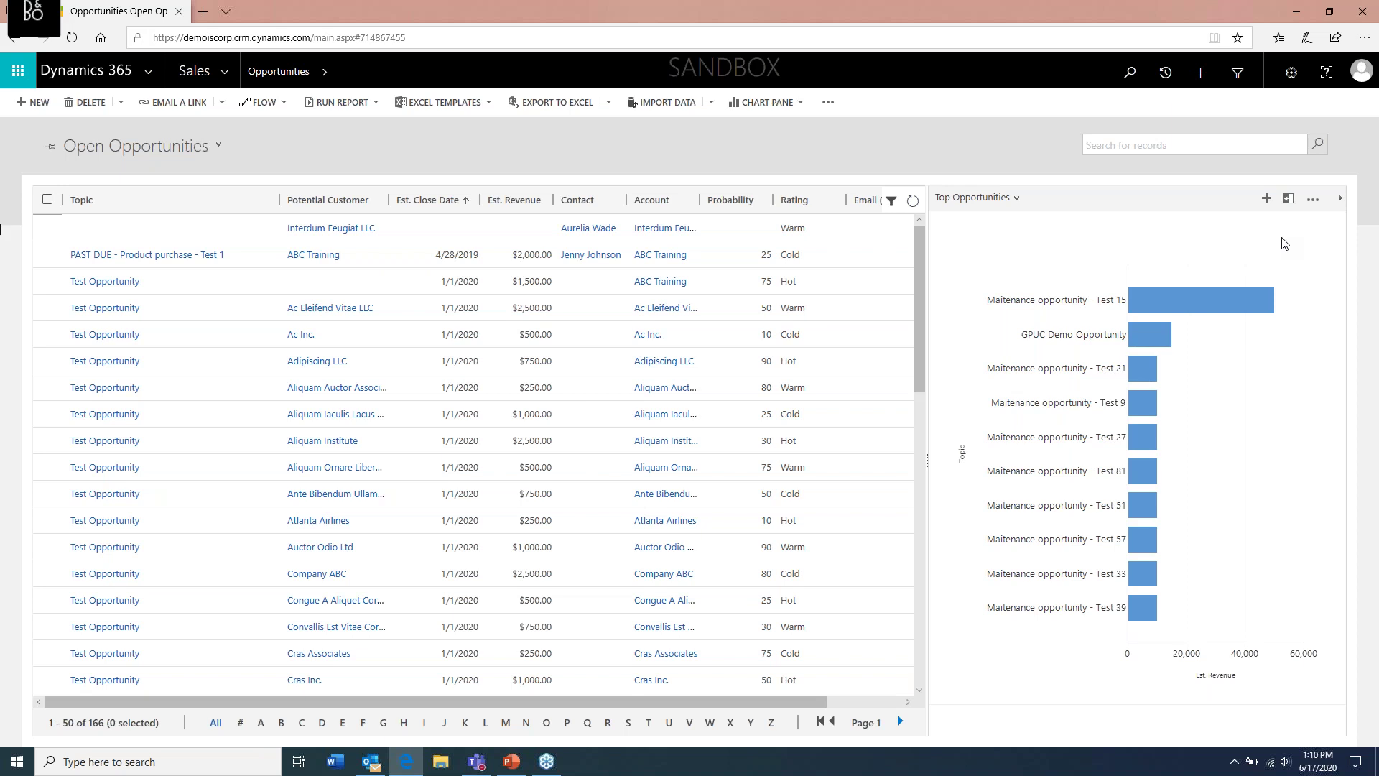
# Start a new chart for the open opportunities with Est. Revenue as the first series, aggregated by Sum.
pyautogui.click(1268, 200)
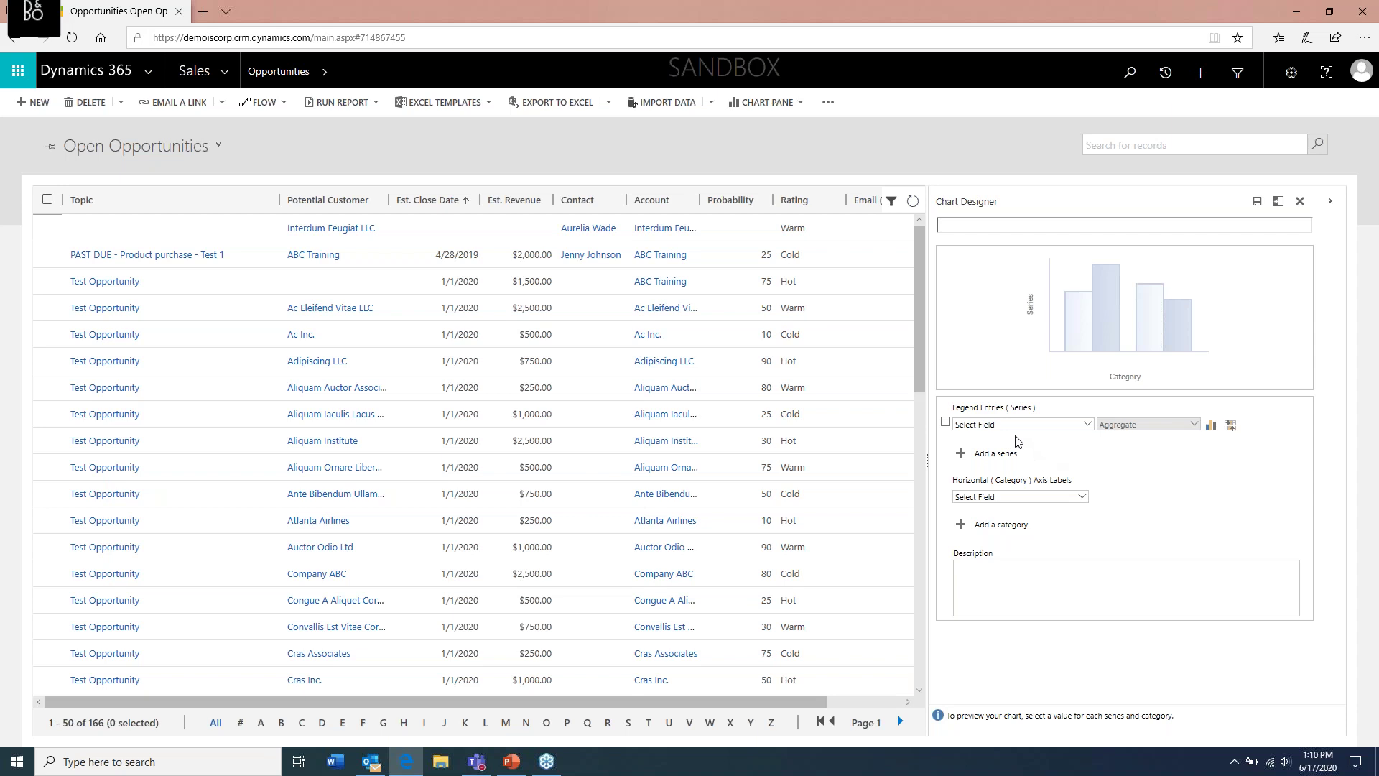
pyautogui.click(1089, 428)
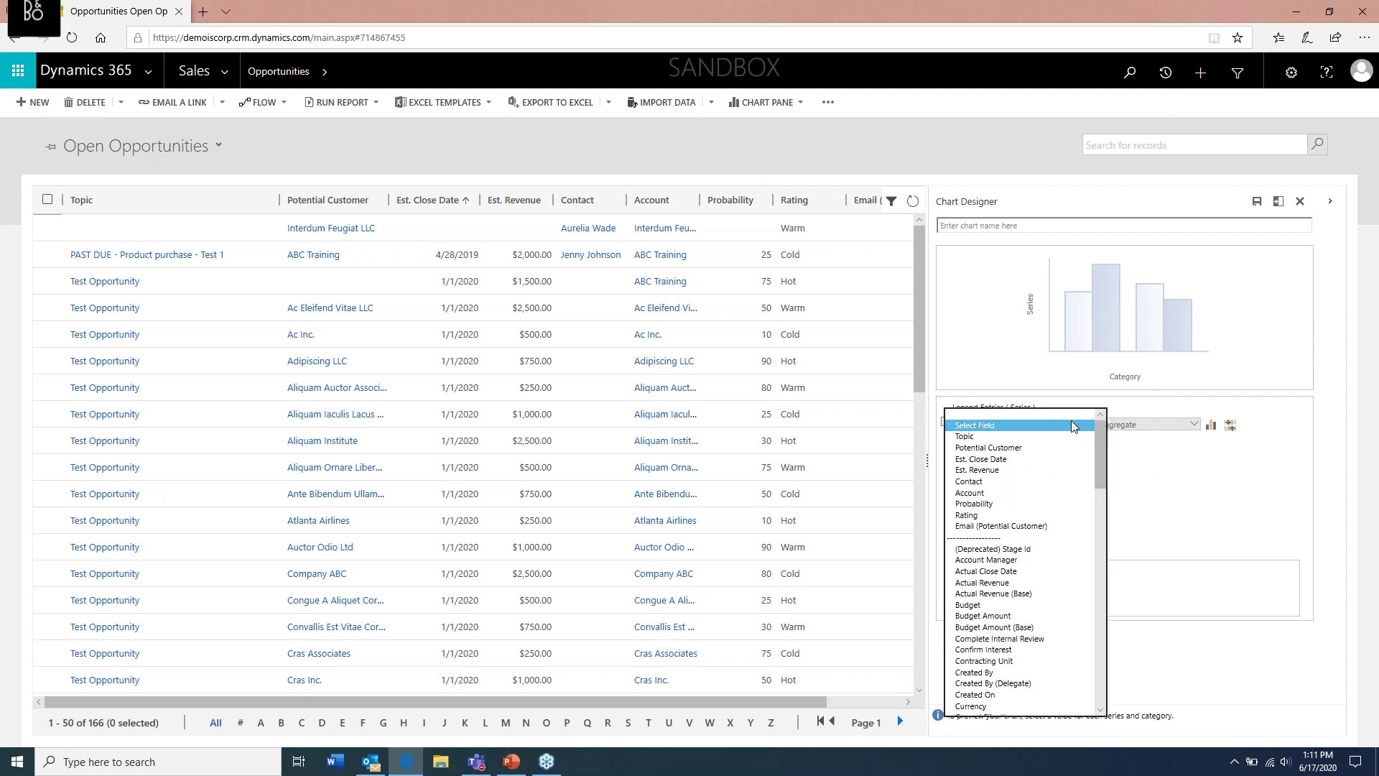
pyautogui.click(1000, 472)
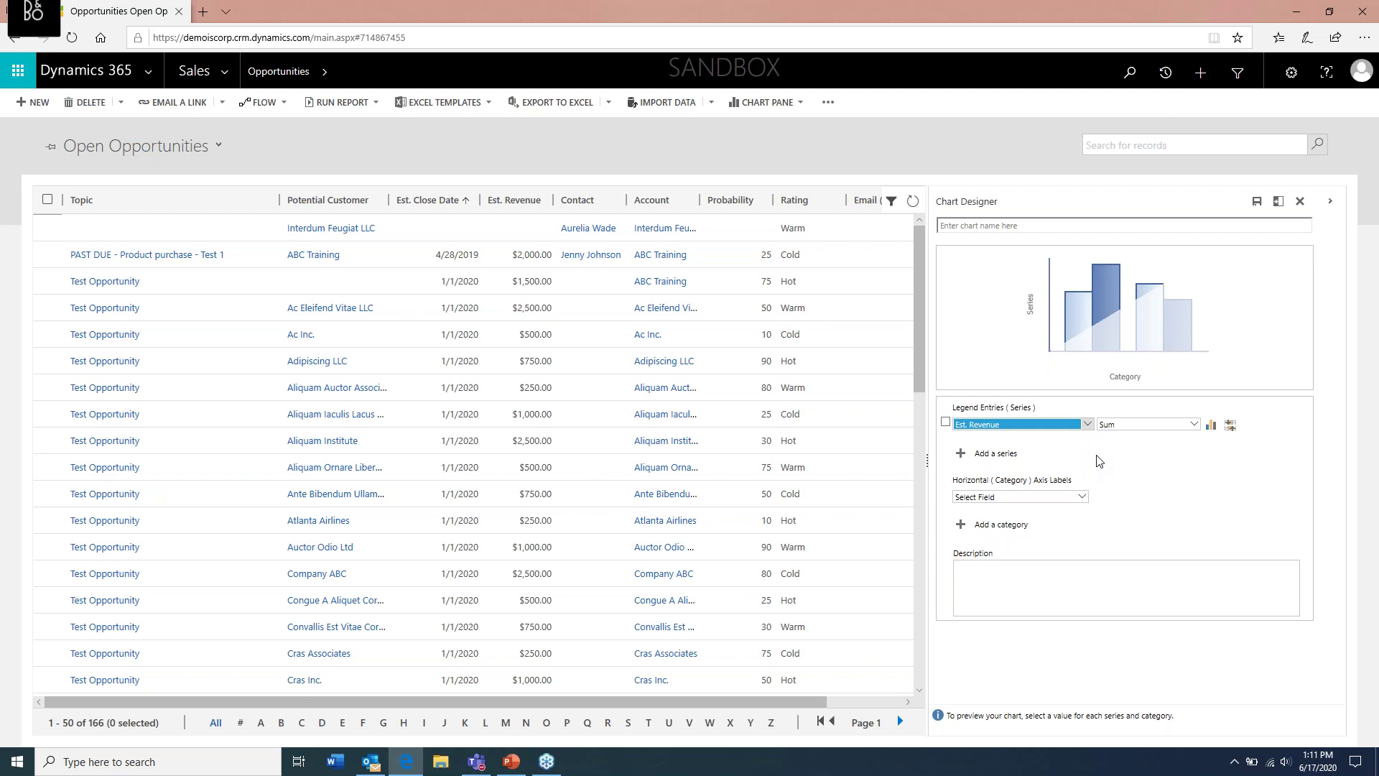
pyautogui.click(1193, 424)
pyautogui.click(1192, 424)
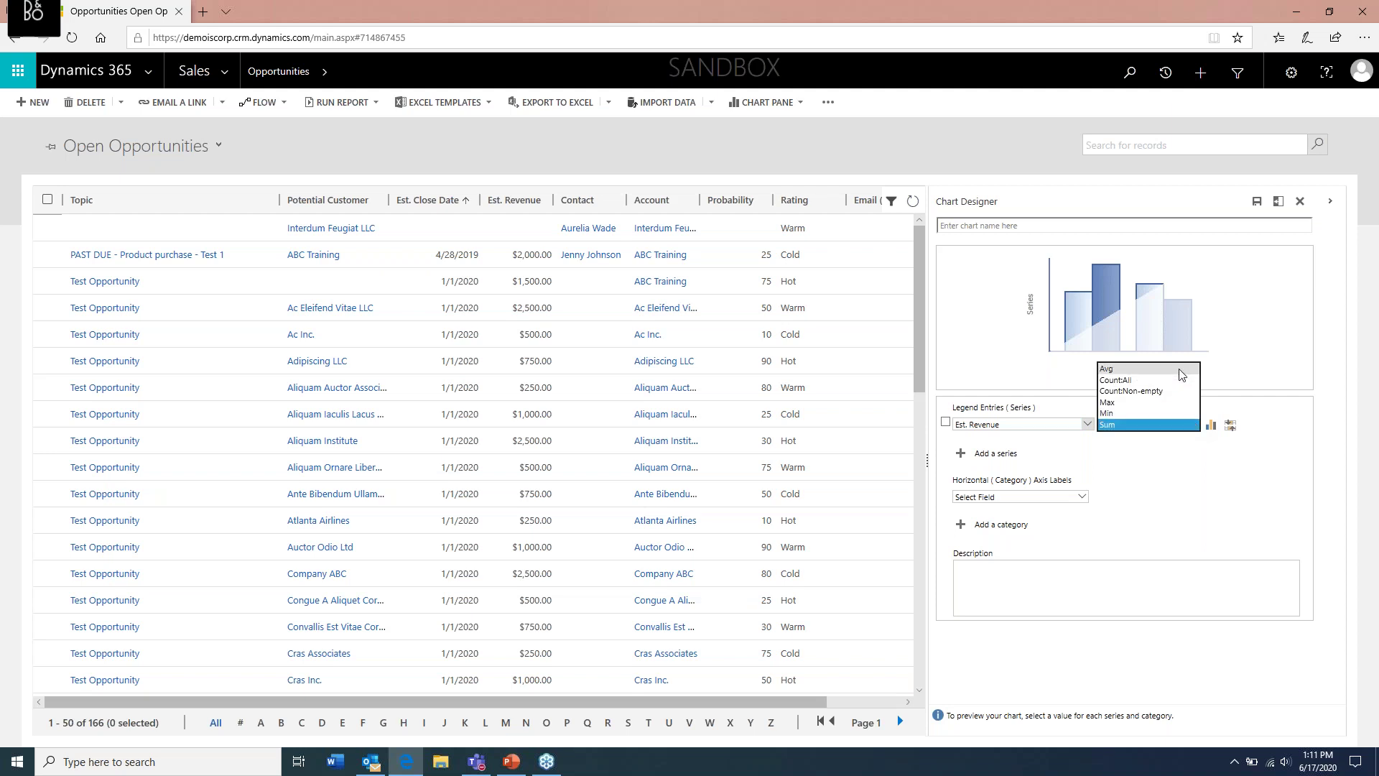
pyautogui.click(1178, 426)
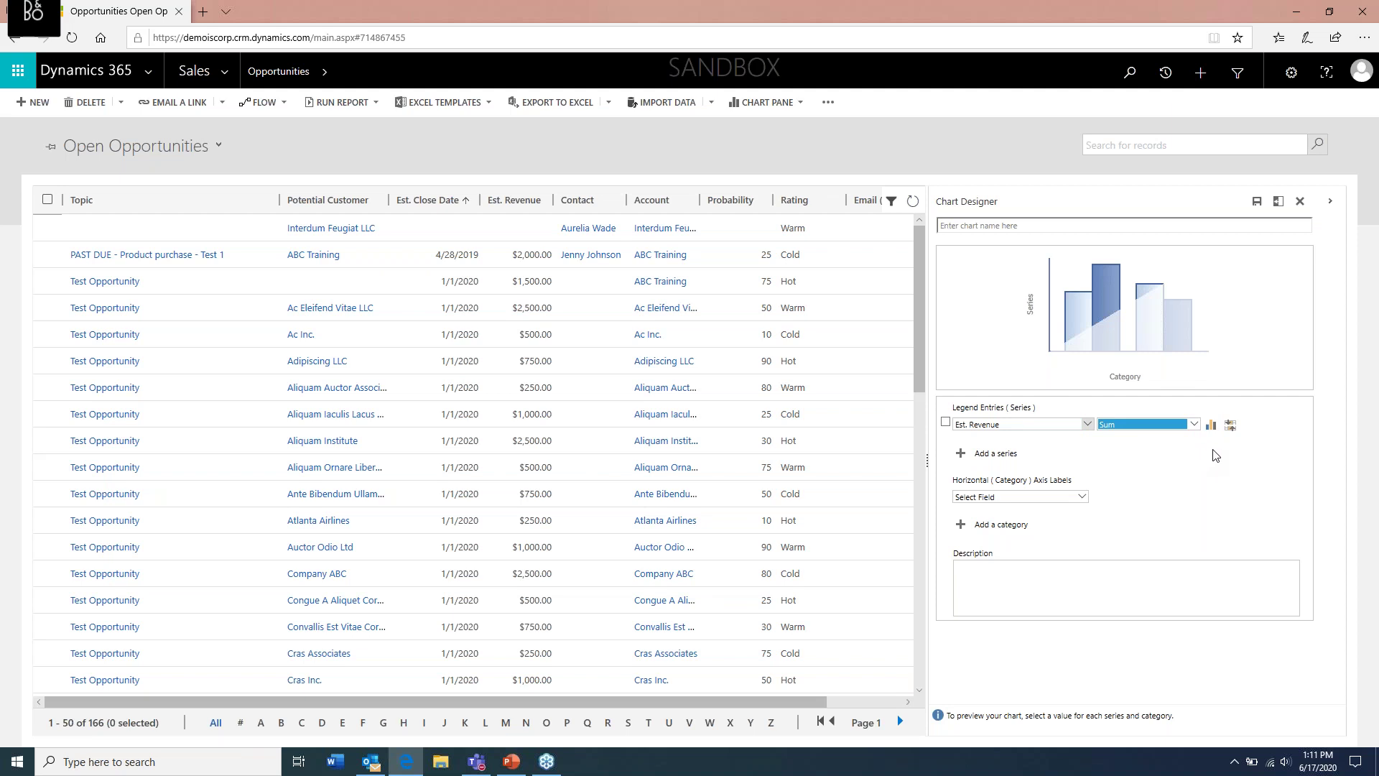
pyautogui.click(1212, 427)
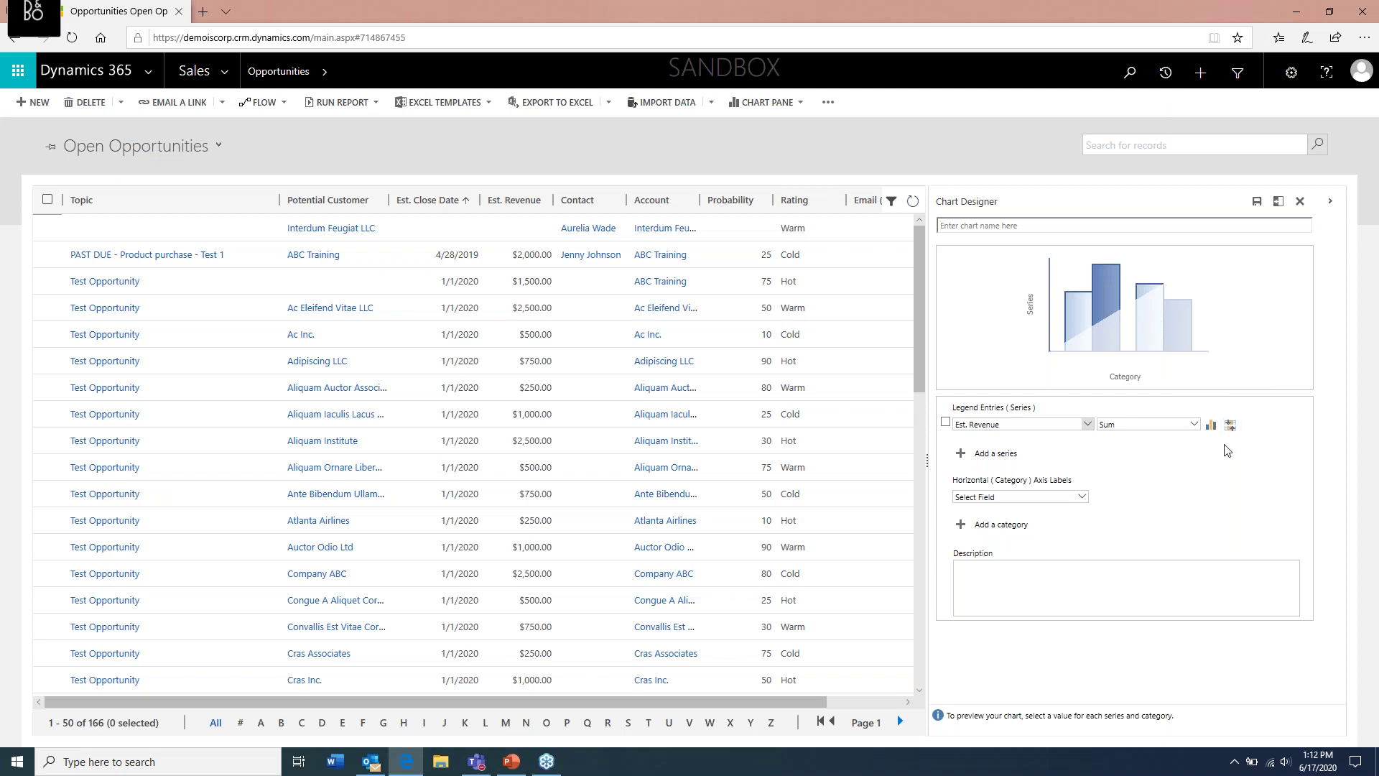
# Add a second series to the new chart based on the Topic field.
pyautogui.click(999, 454)
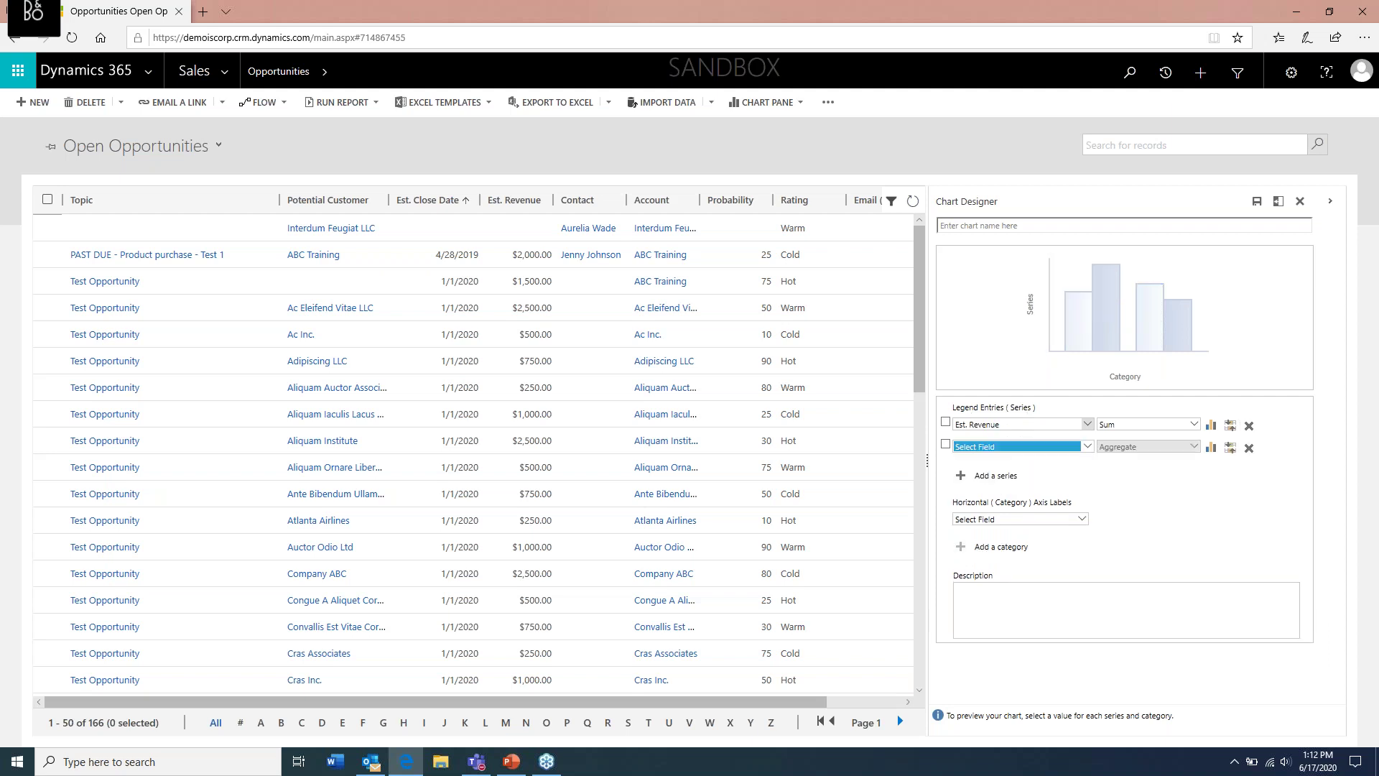
pyautogui.click(1088, 448)
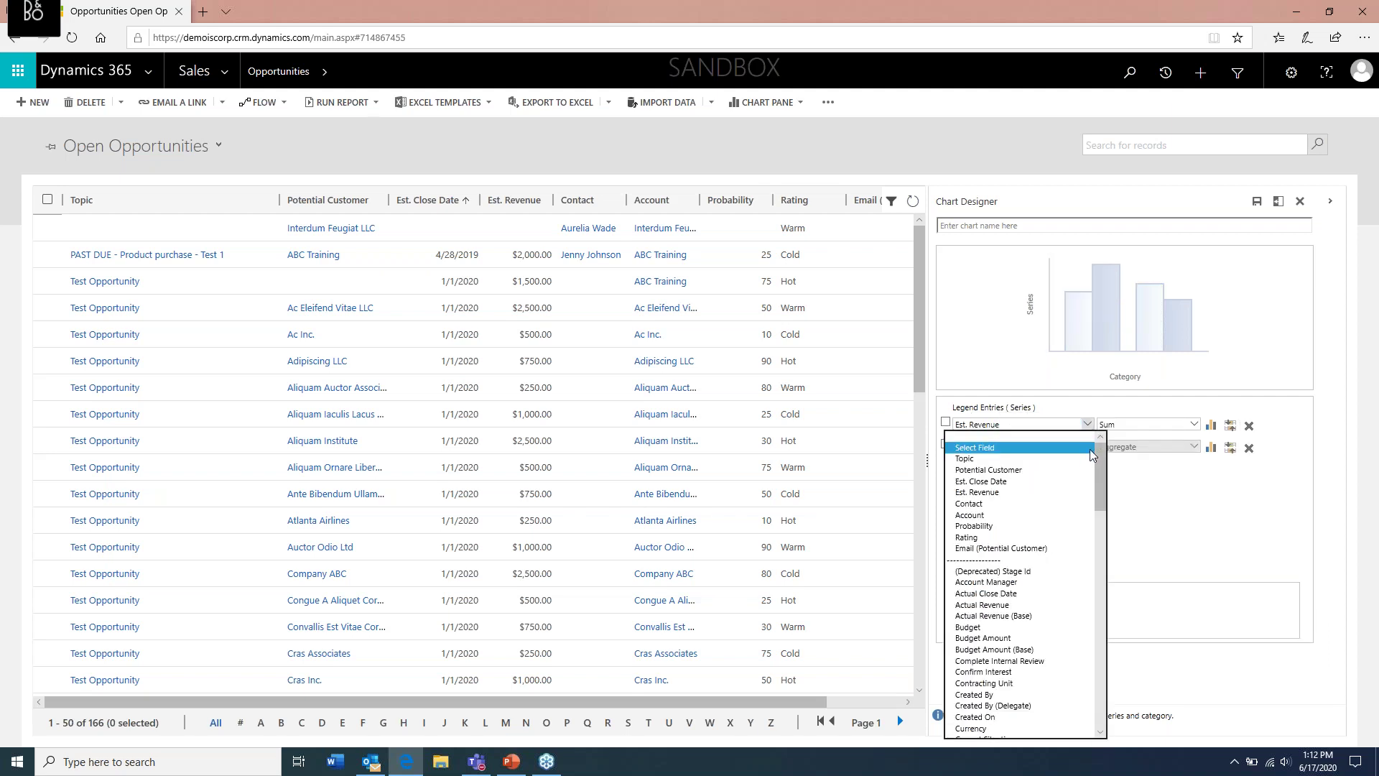
pyautogui.click(998, 459)
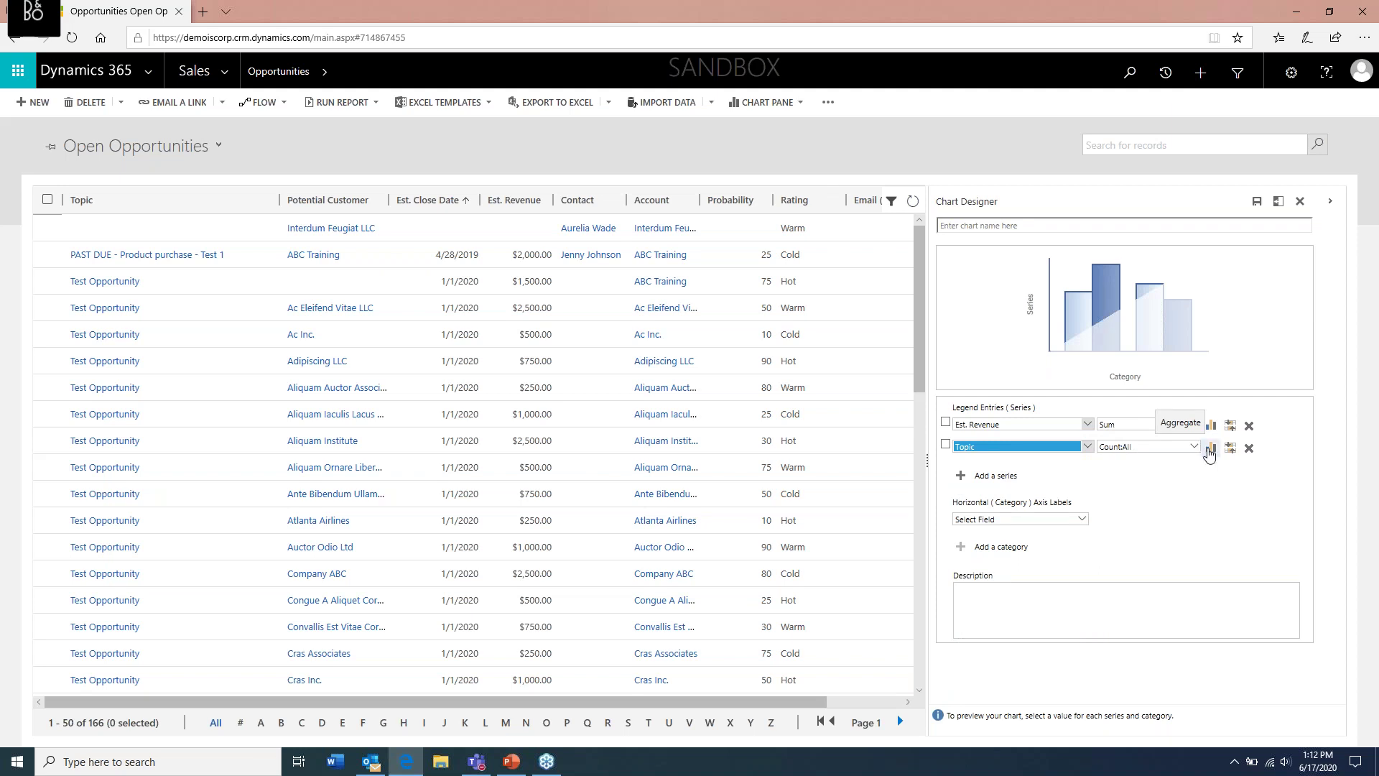
# Change the Topic series to a line chart and set the horizontal axis category to Purchase Timeframe.
pyautogui.click(1212, 449)
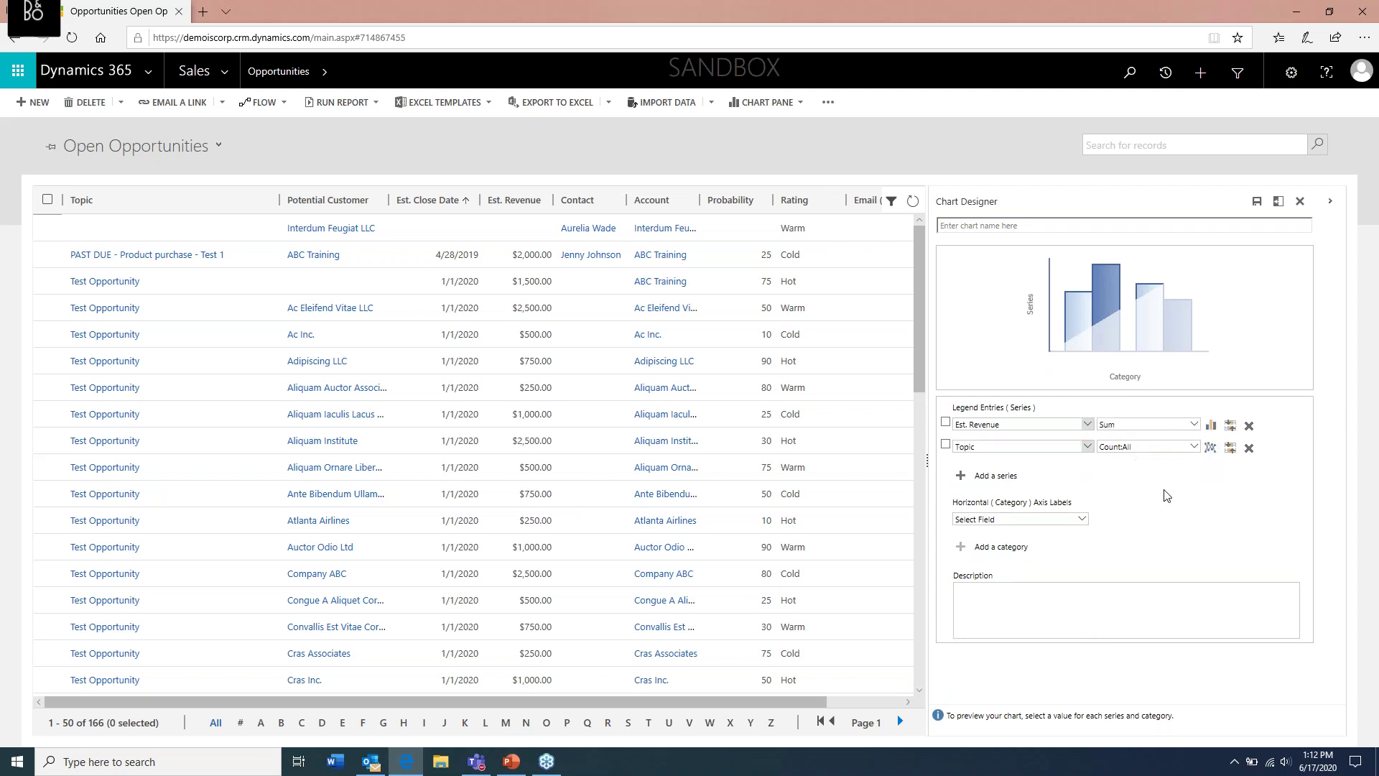
pyautogui.click(1087, 525)
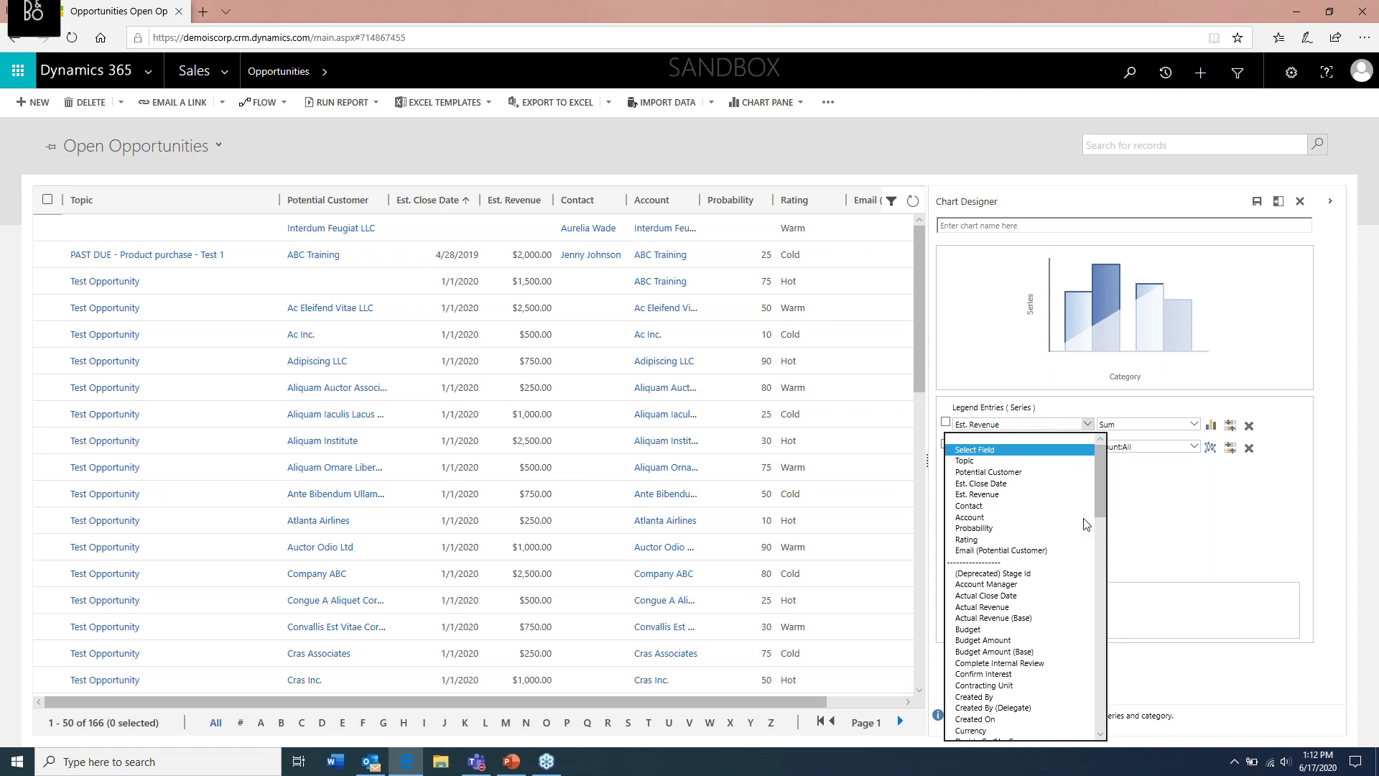
pyautogui.scroll(-3, 1020, 632)
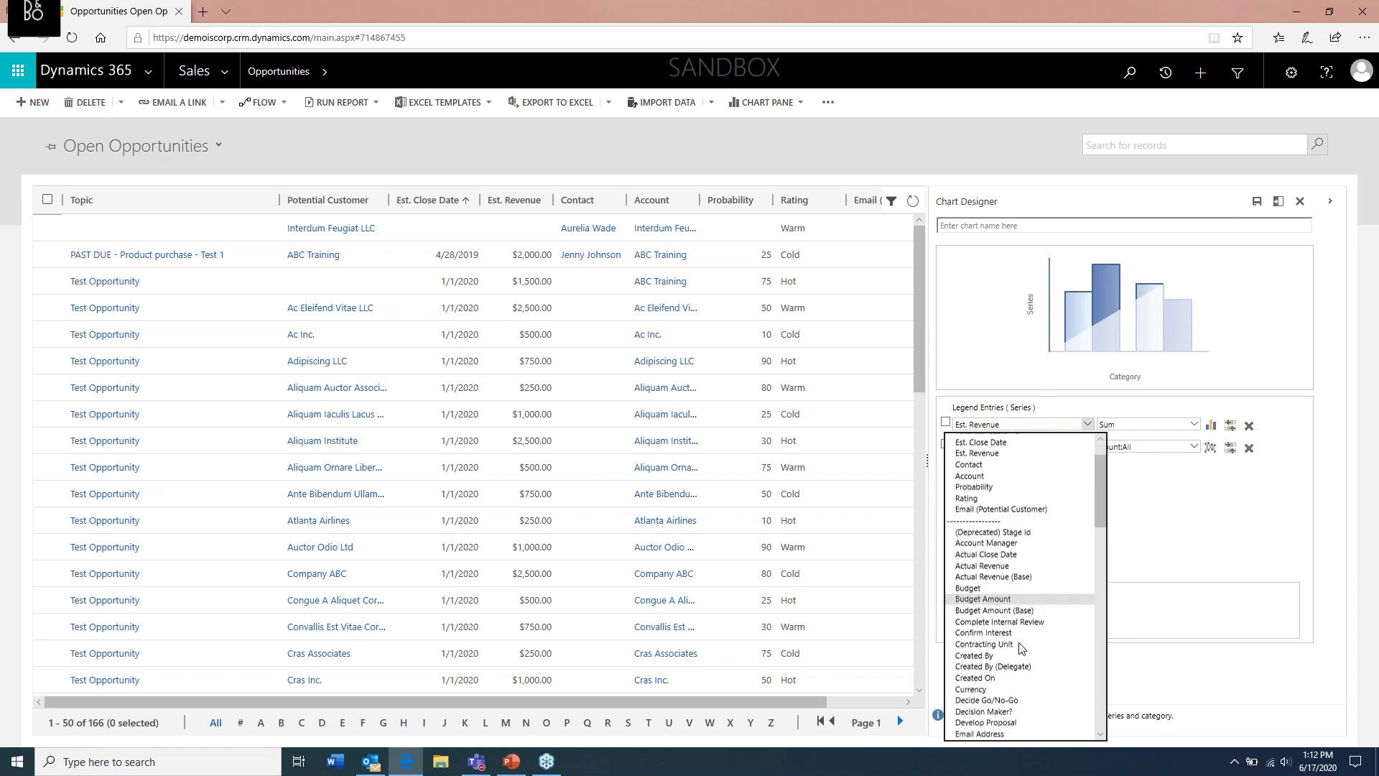
pyautogui.scroll(-3, 1022, 649)
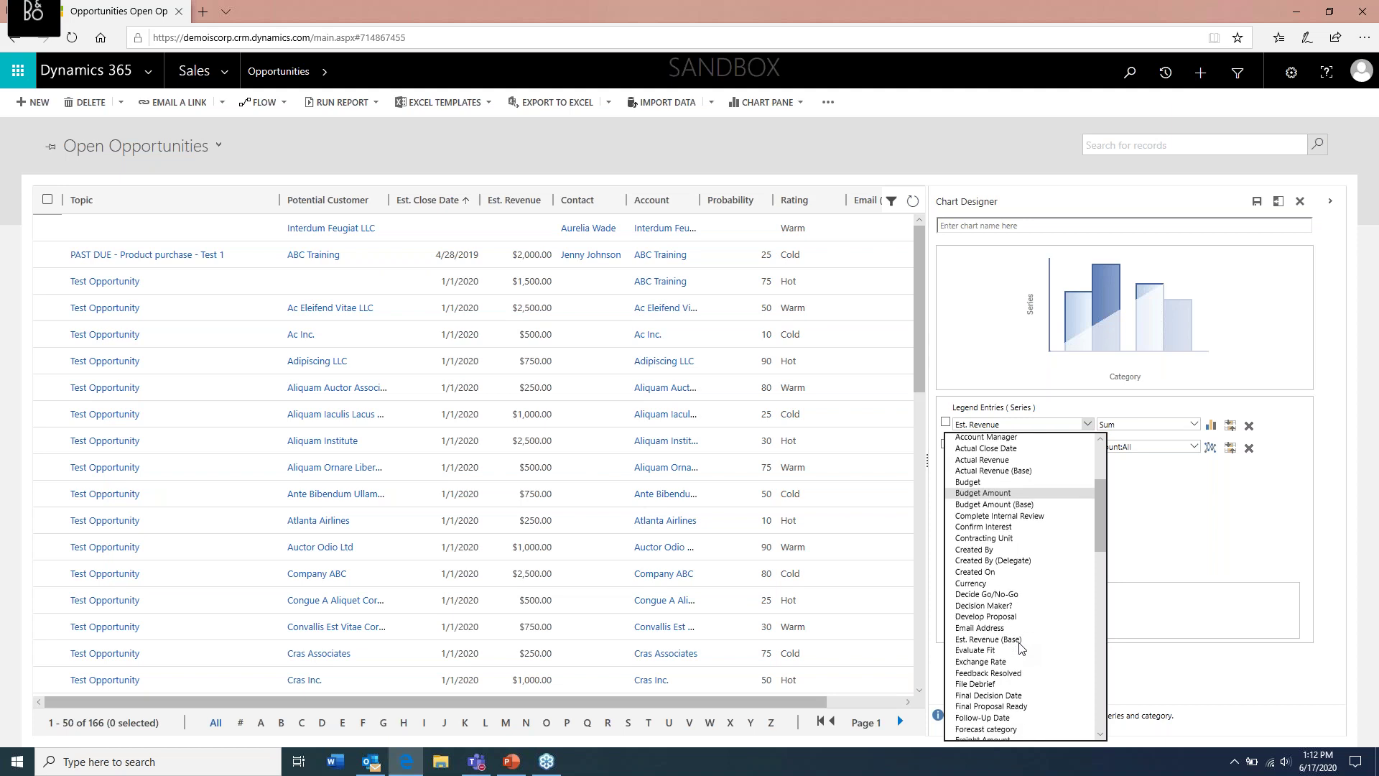
pyautogui.scroll(-1, 1021, 648)
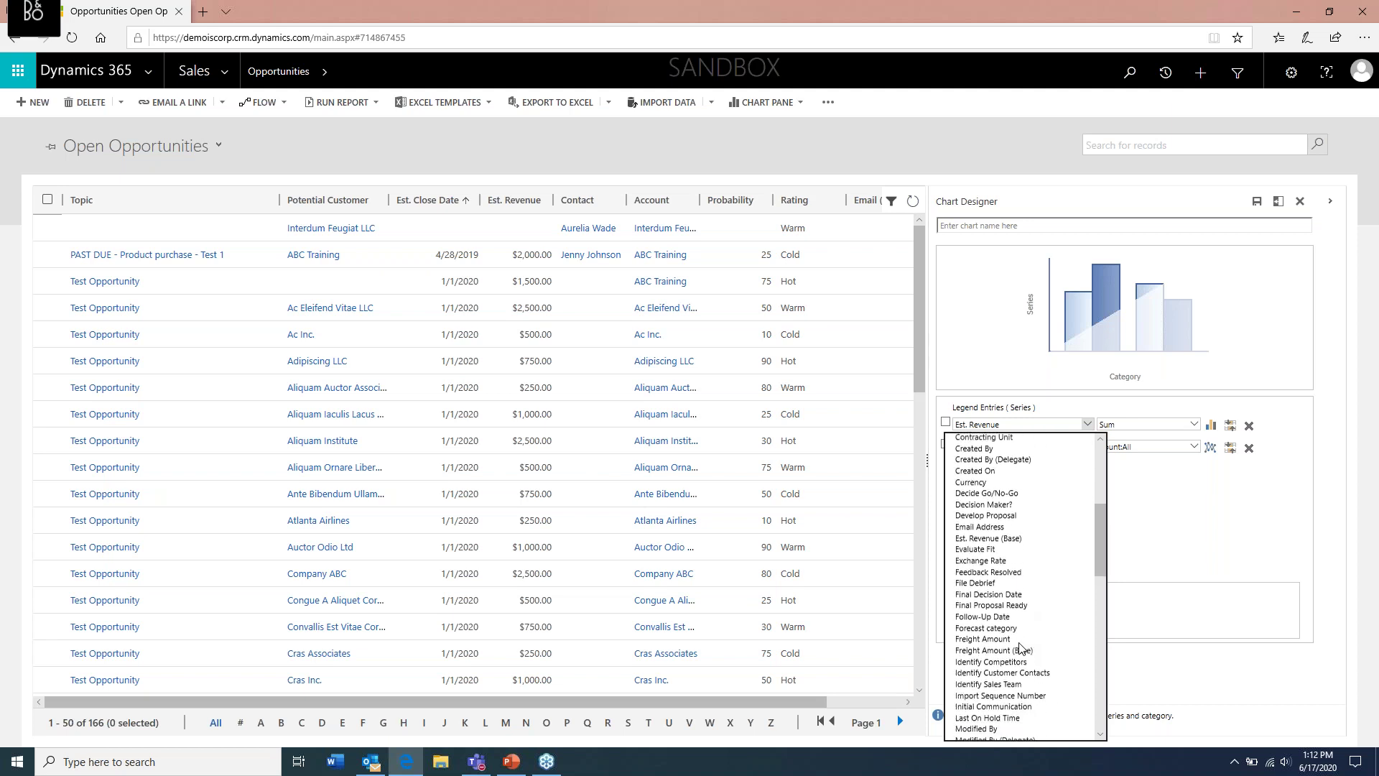
pyautogui.scroll(-5, 1021, 649)
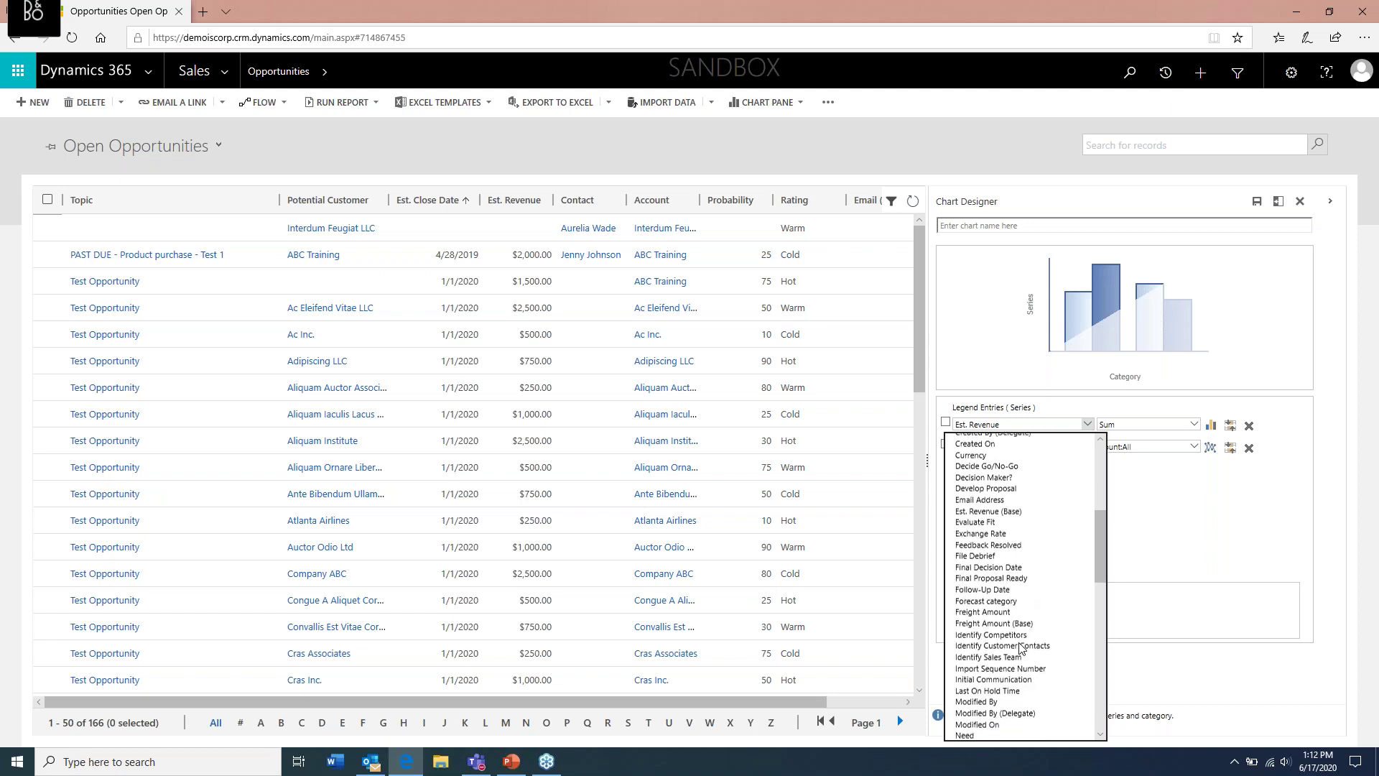
pyautogui.scroll(-1, 1021, 648)
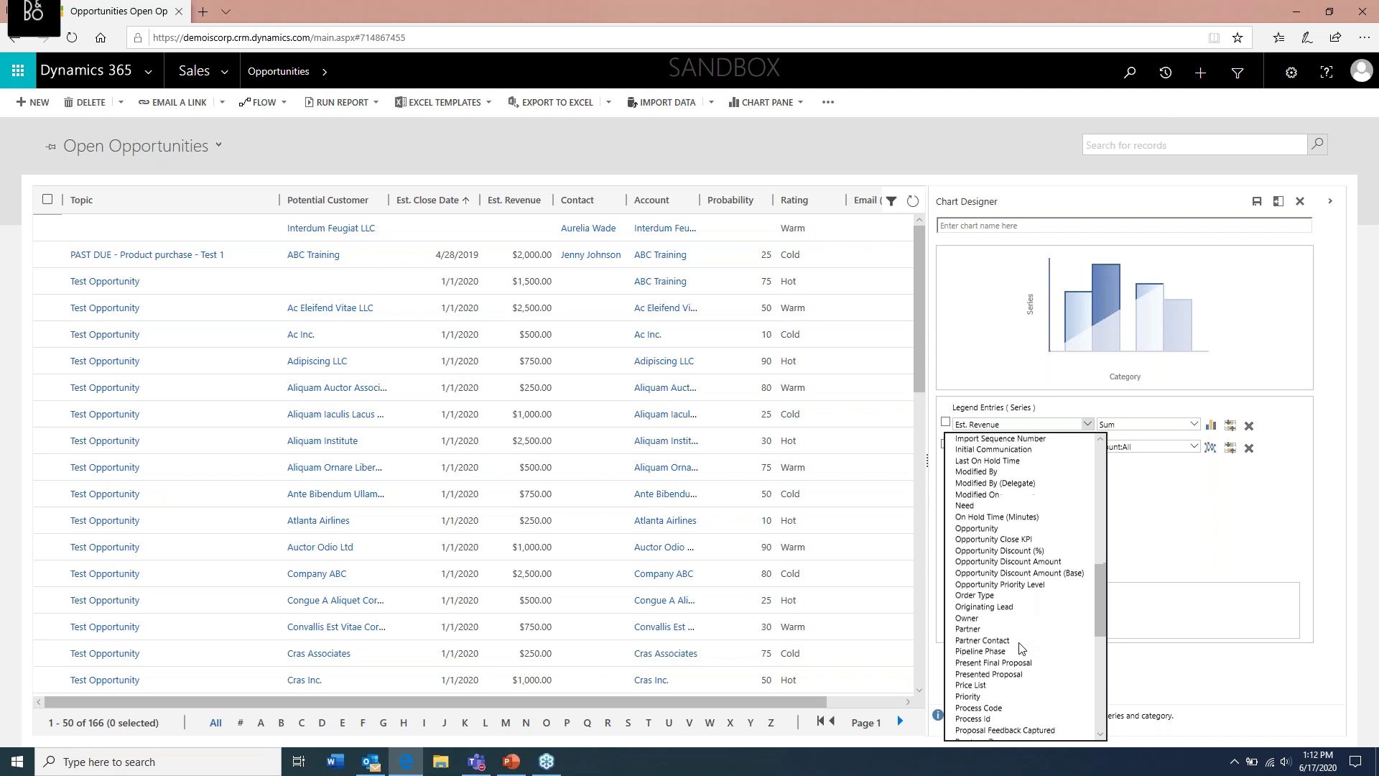
pyautogui.scroll(-2, 1006, 675)
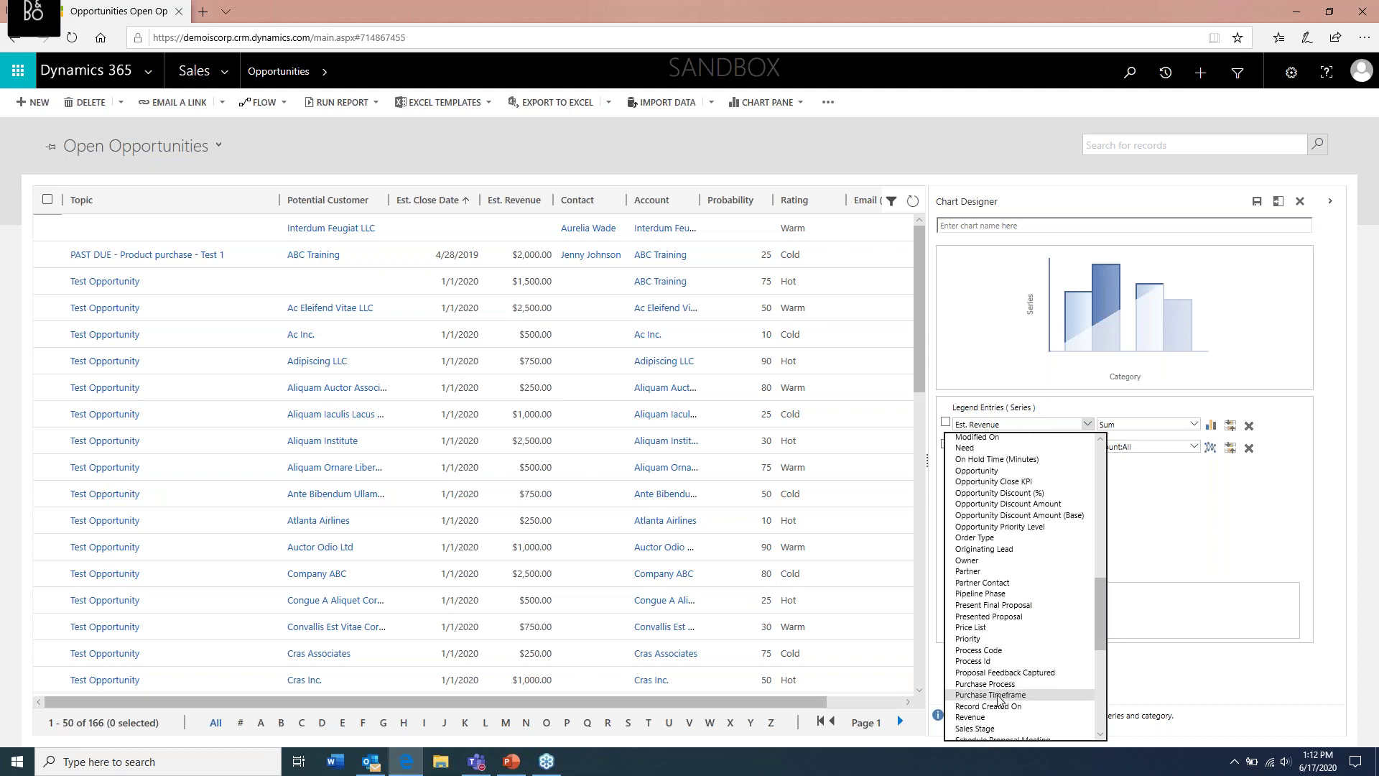
pyautogui.click(990, 695)
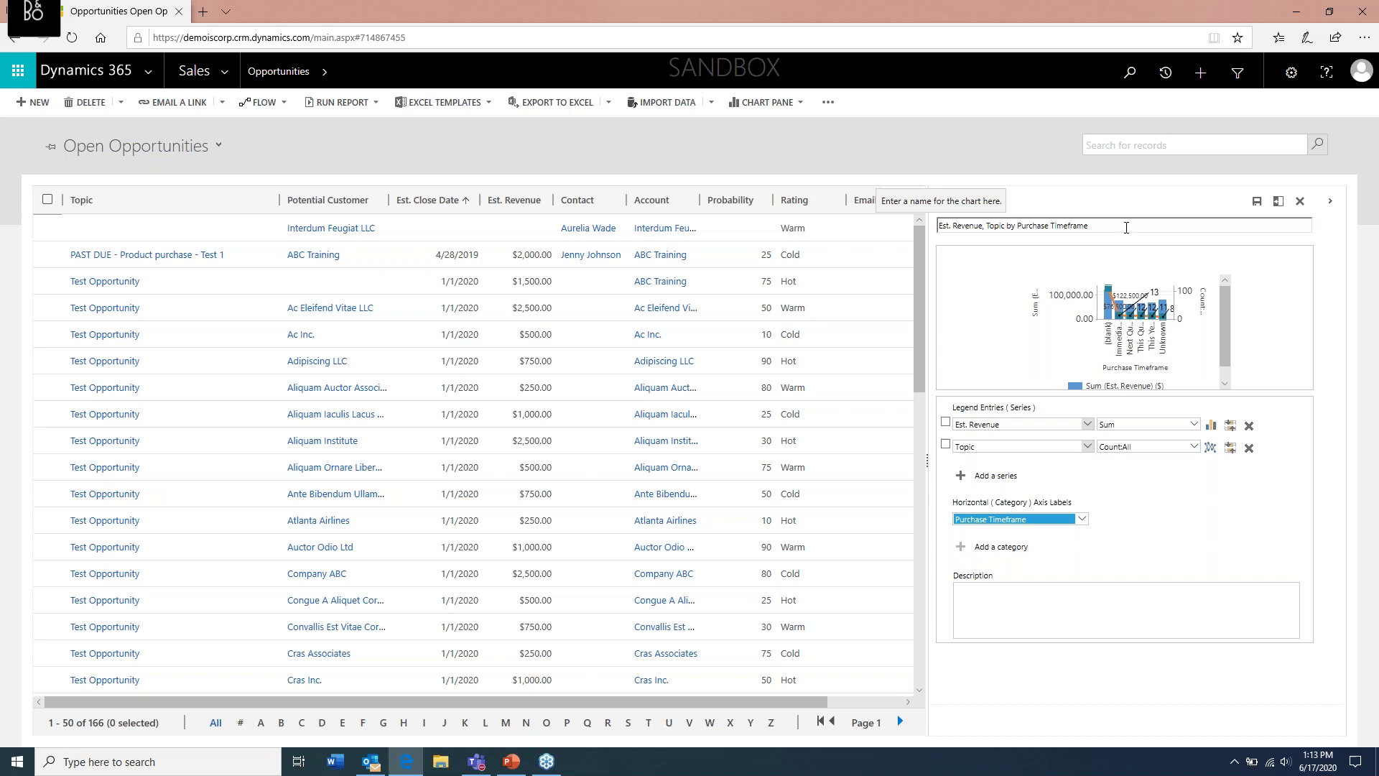
# Save the chart under the name "Potential Revenue by Timeline" and close the chart designer.
pyautogui.click(1127, 227)
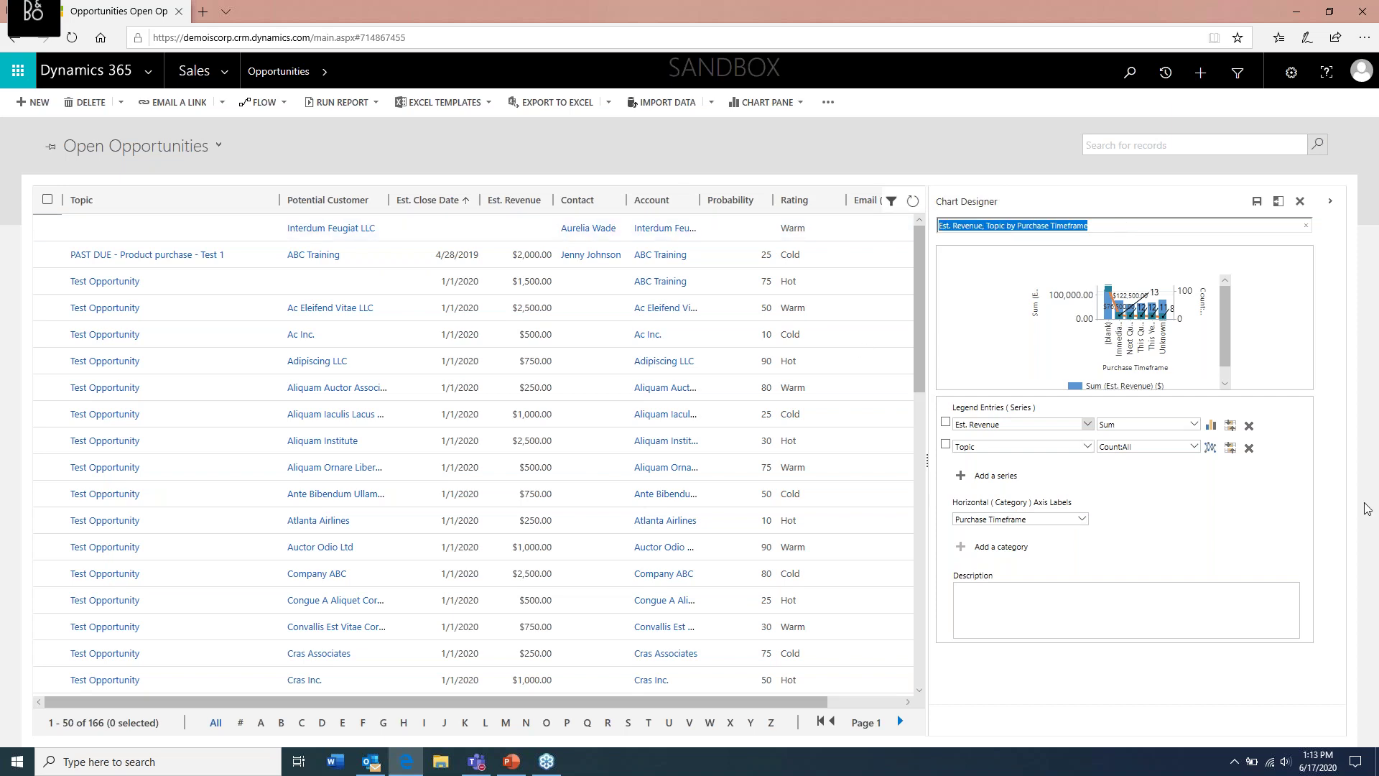
pyautogui.press('BackSpace')
pyautogui.write('Po')
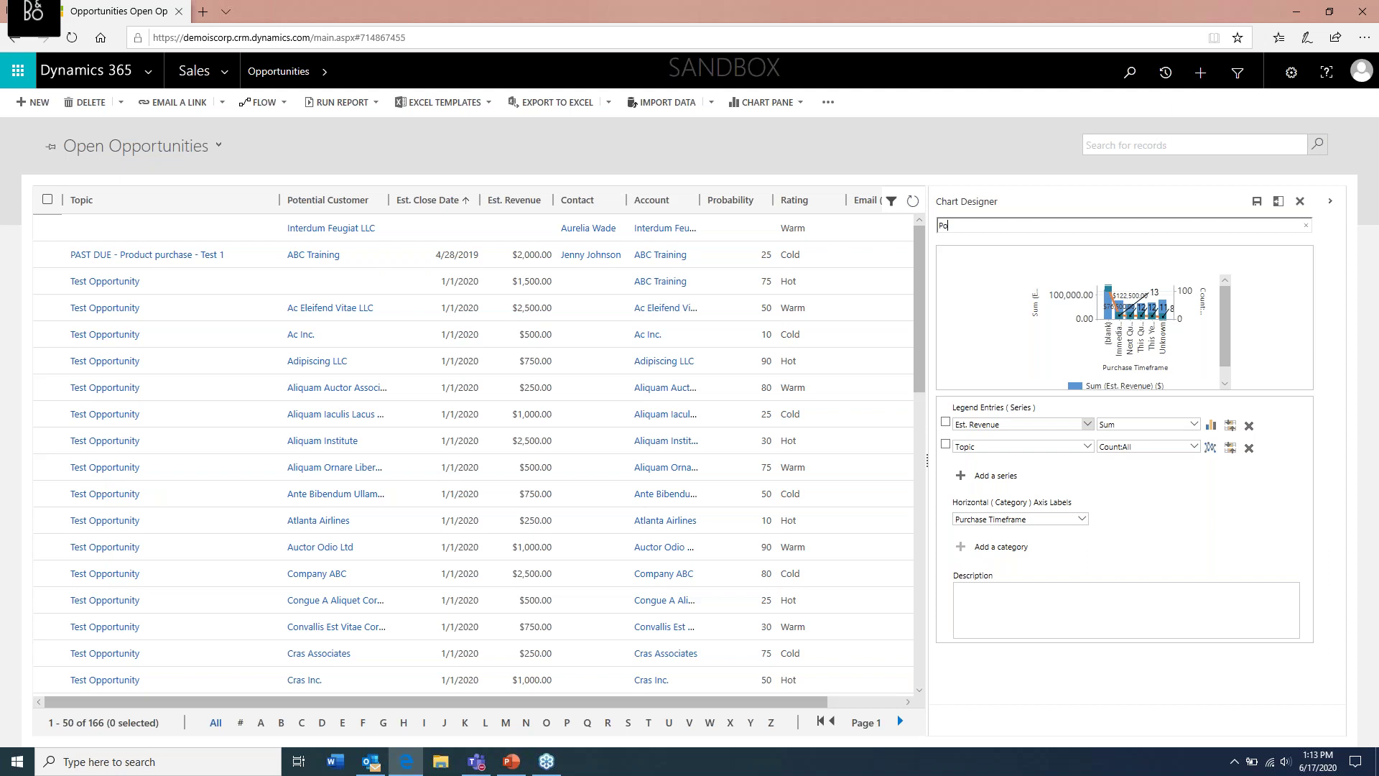
pyautogui.write('tential Revenue by Timeline')
pyautogui.click(1257, 204)
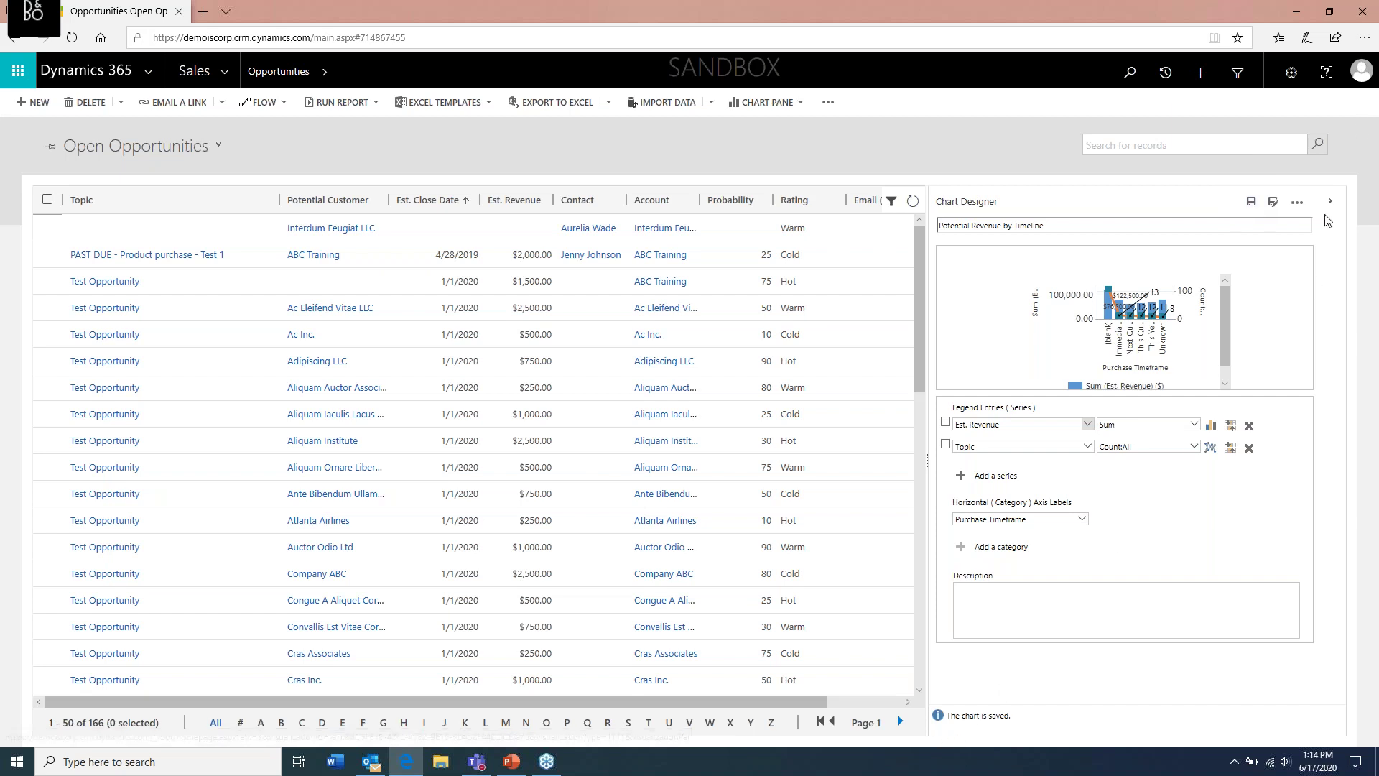
pyautogui.click(1299, 204)
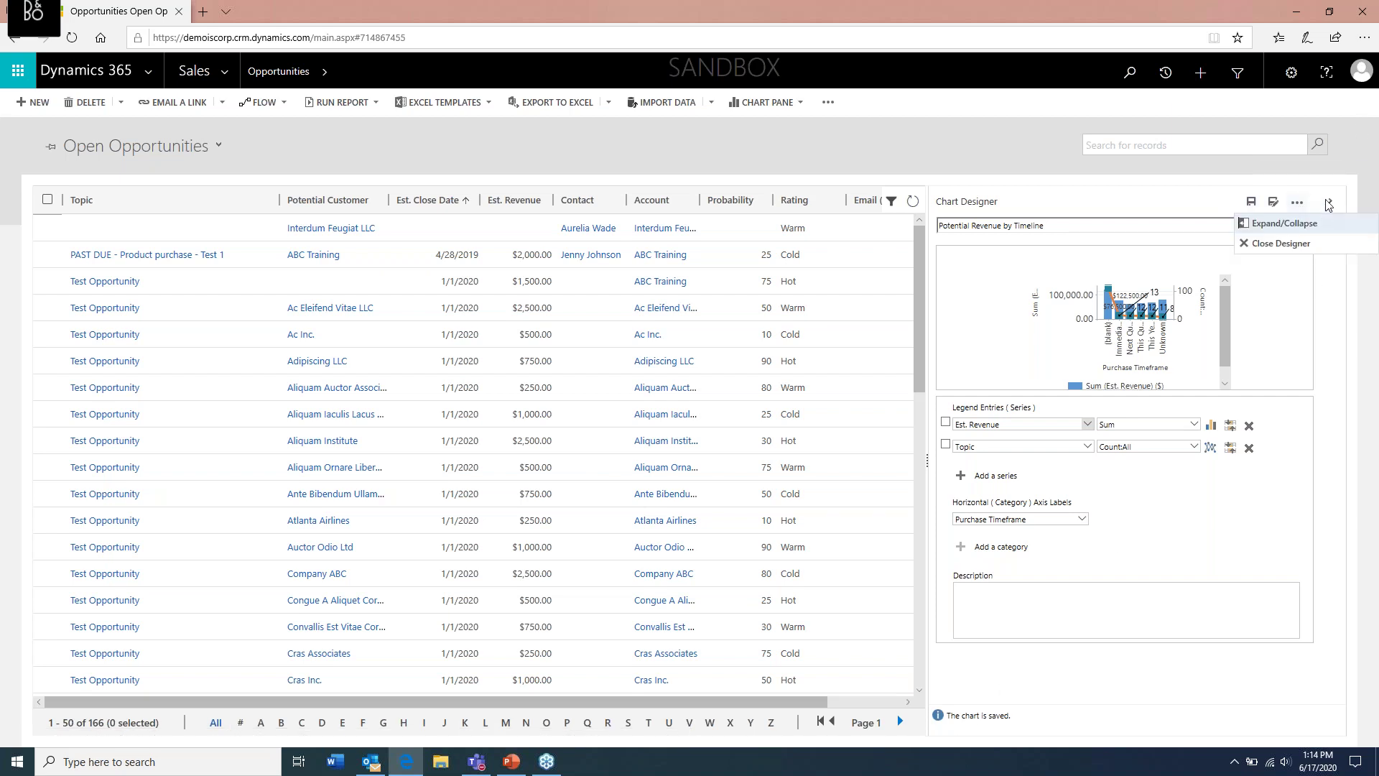
pyautogui.click(1285, 243)
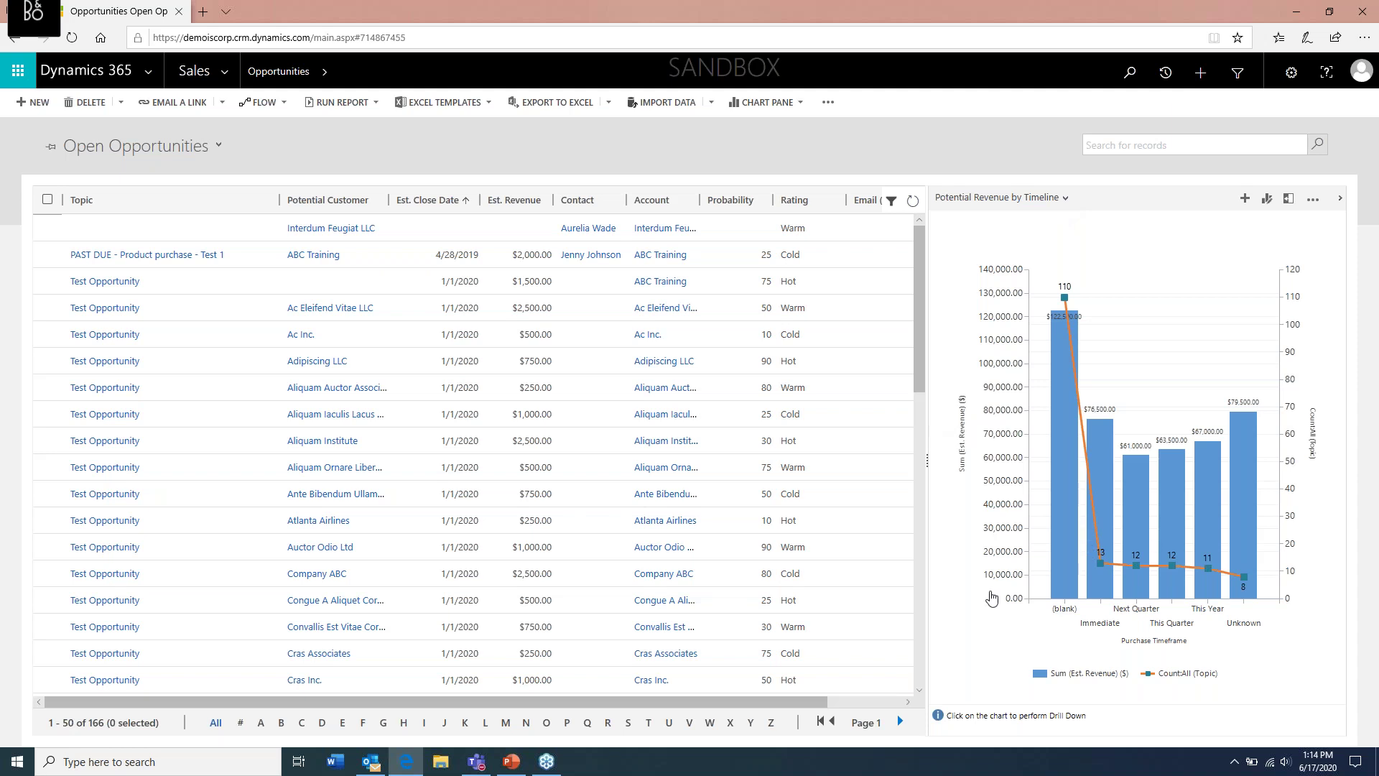
# Widen the chart area and filter the opportunity list to the Immediate purchase timeframe using its revenue bar.
pyautogui.moveTo(928, 467); pyautogui.dragTo(838, 467)
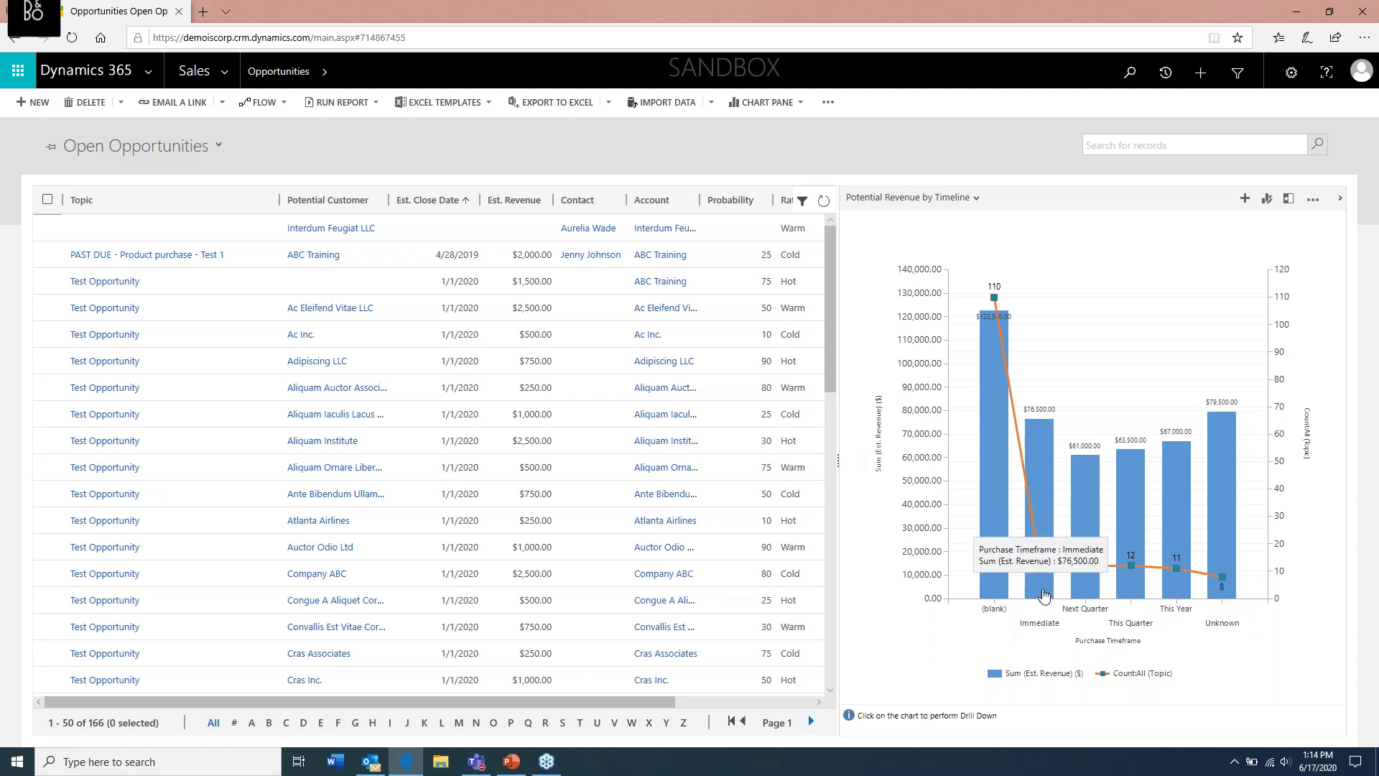
pyautogui.moveTo(1039, 439)
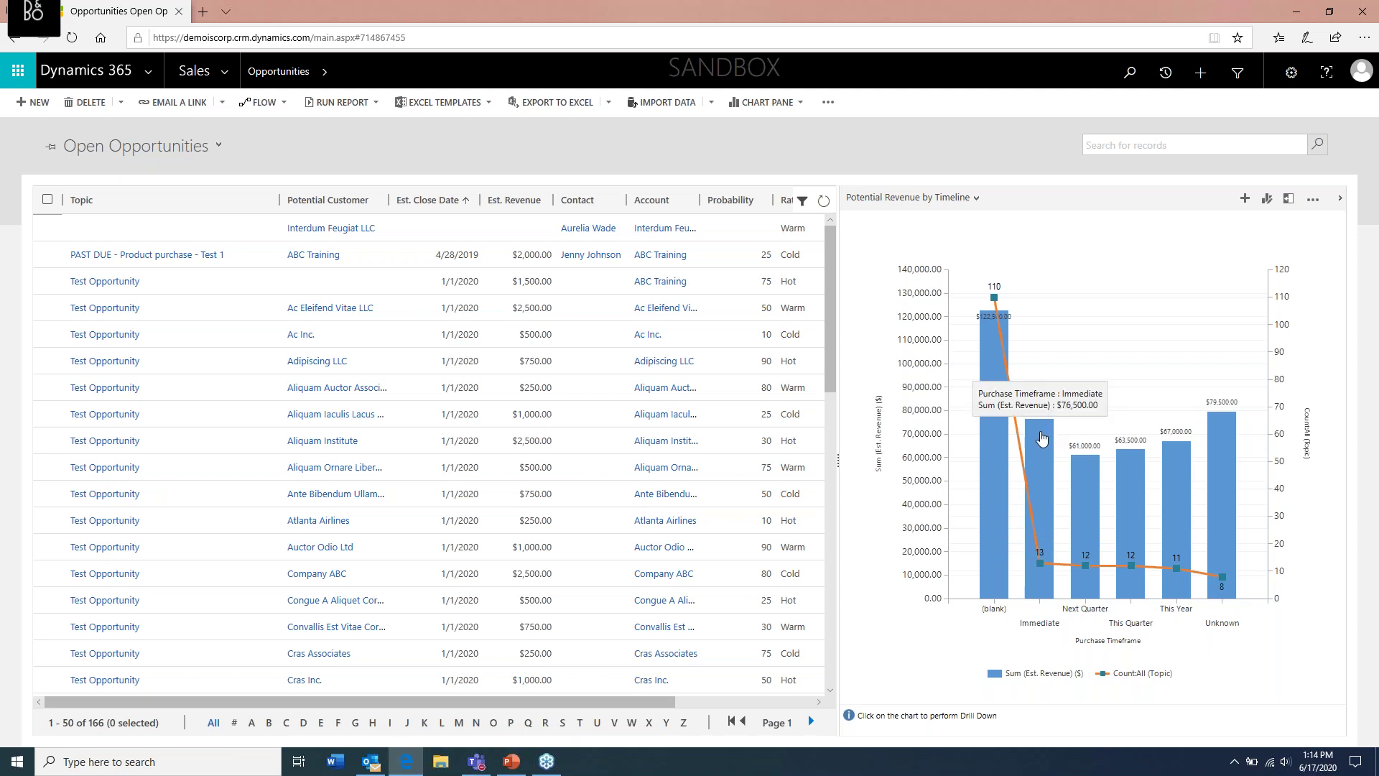
pyautogui.click(1045, 437)
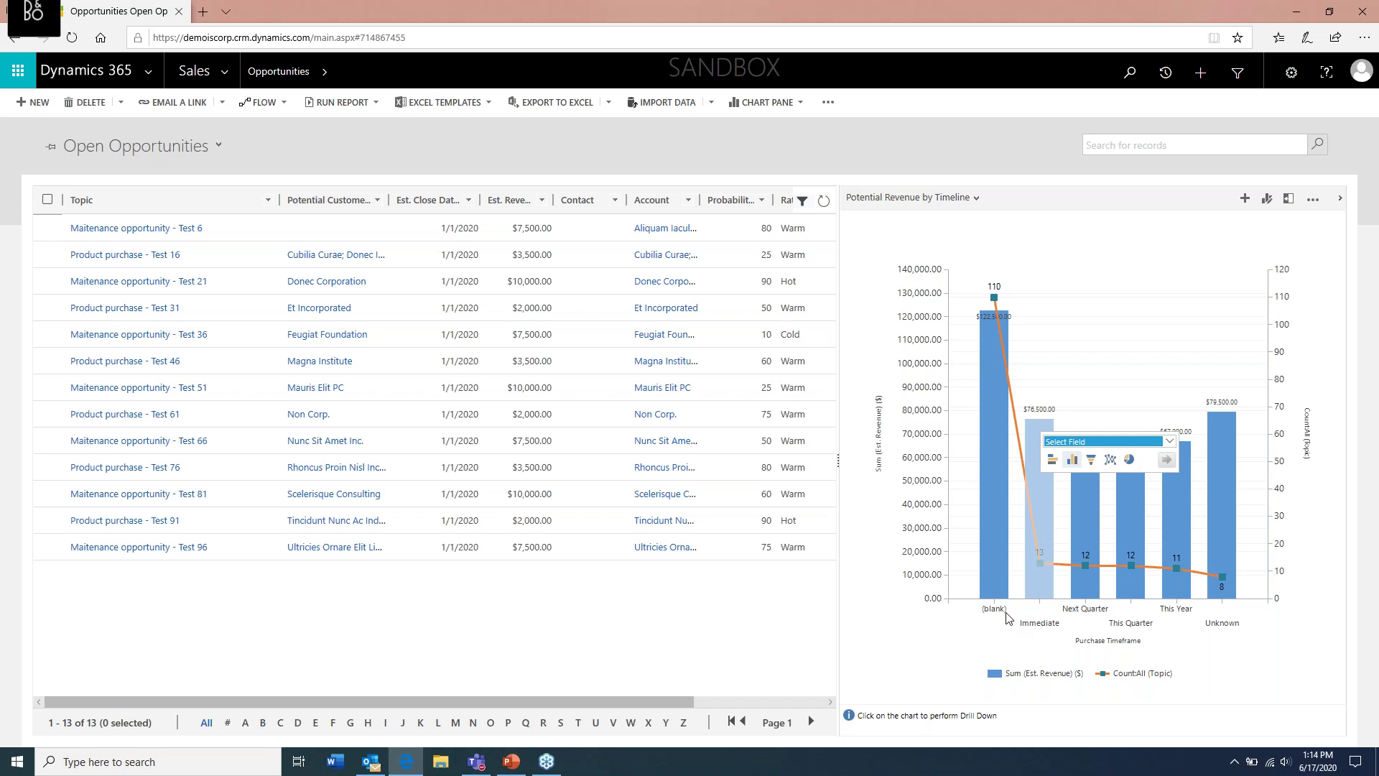
pyautogui.click(1307, 223)
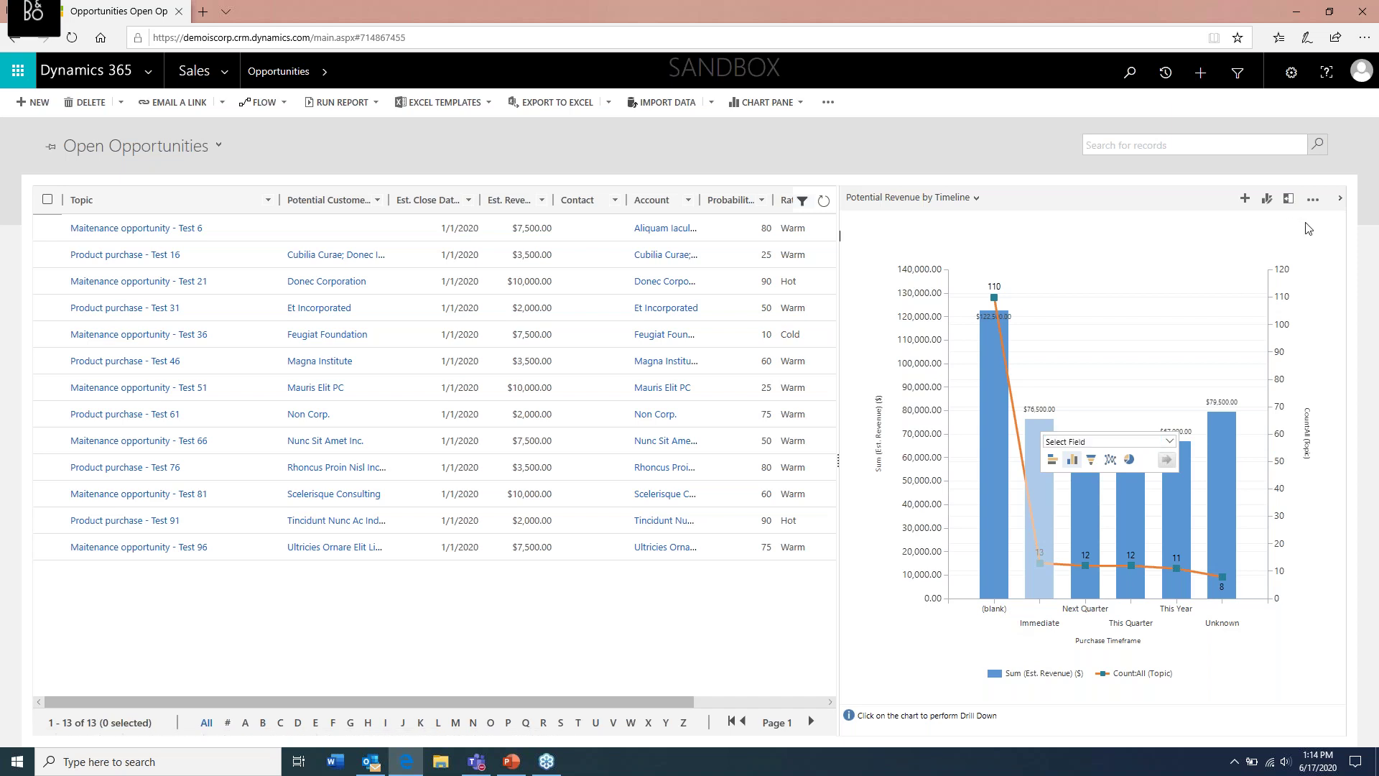
# Start another new chart with Est. Revenue aggregated by Sum as the series, shown as a plain Bar chart.
pyautogui.click(1246, 200)
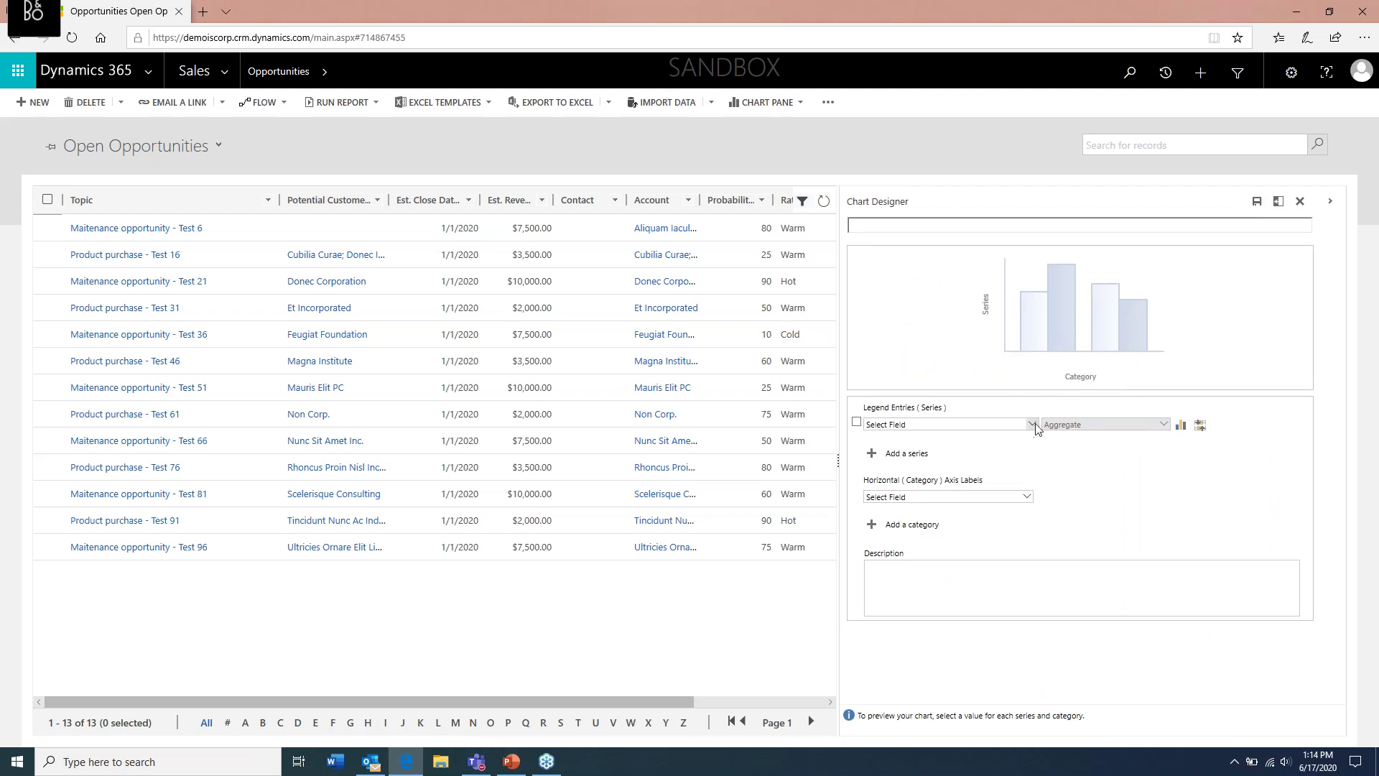
pyautogui.click(1031, 425)
pyautogui.click(956, 471)
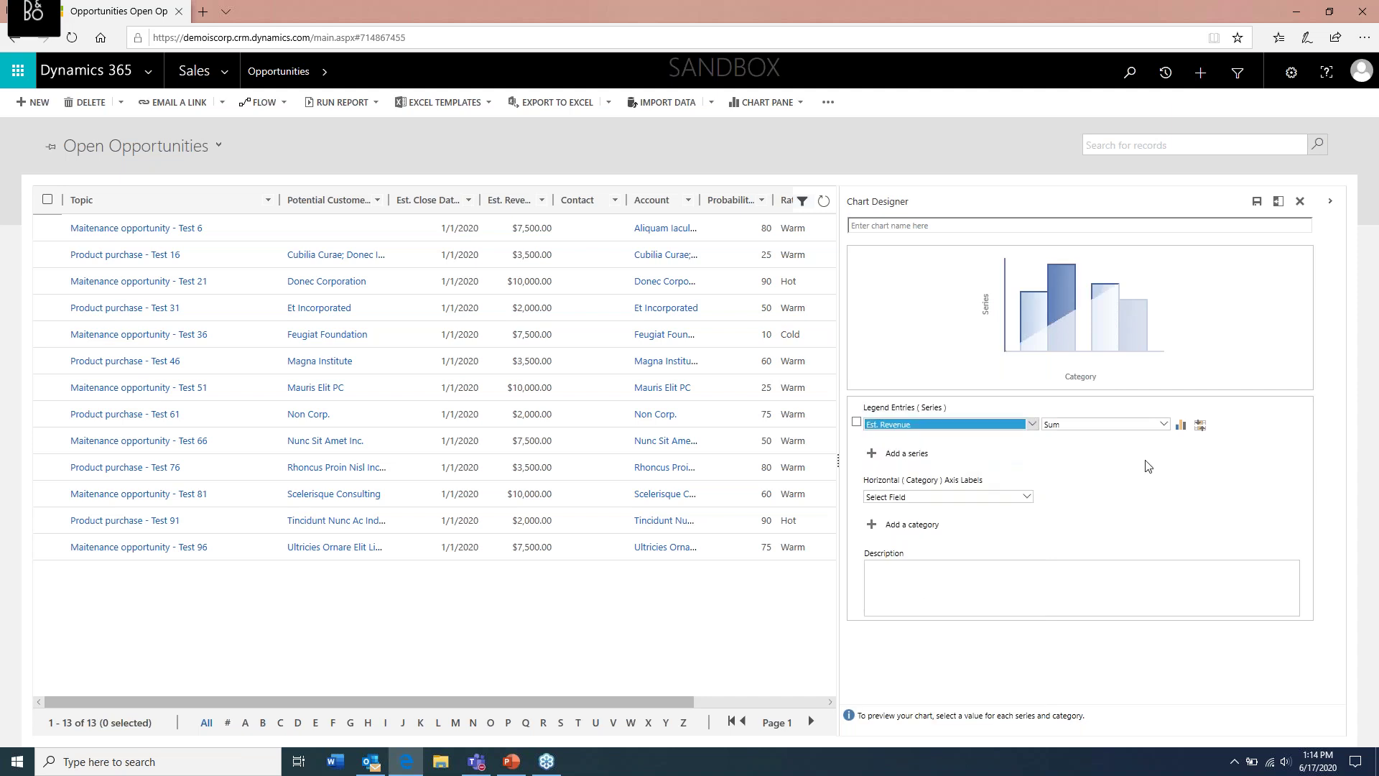
pyautogui.click(1181, 426)
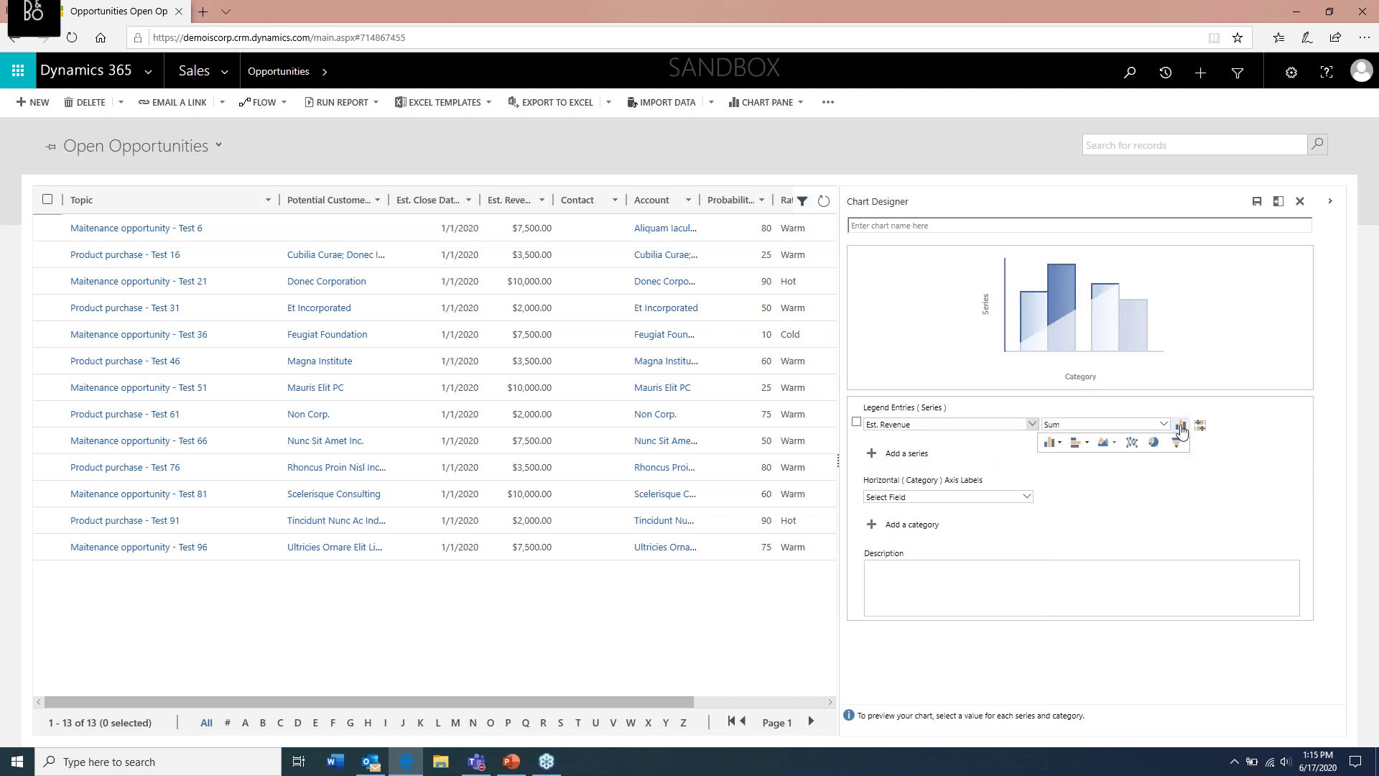
pyautogui.click(1078, 442)
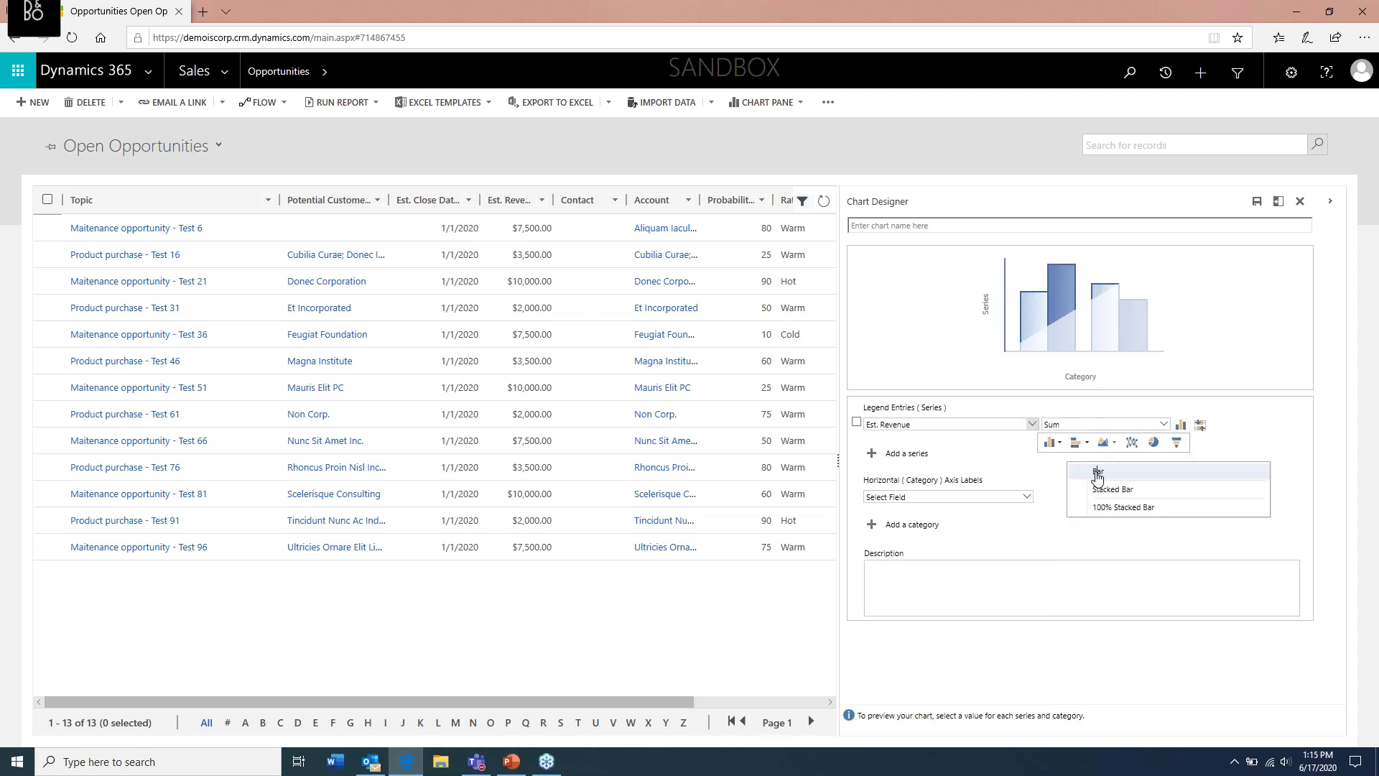
pyautogui.click(1097, 471)
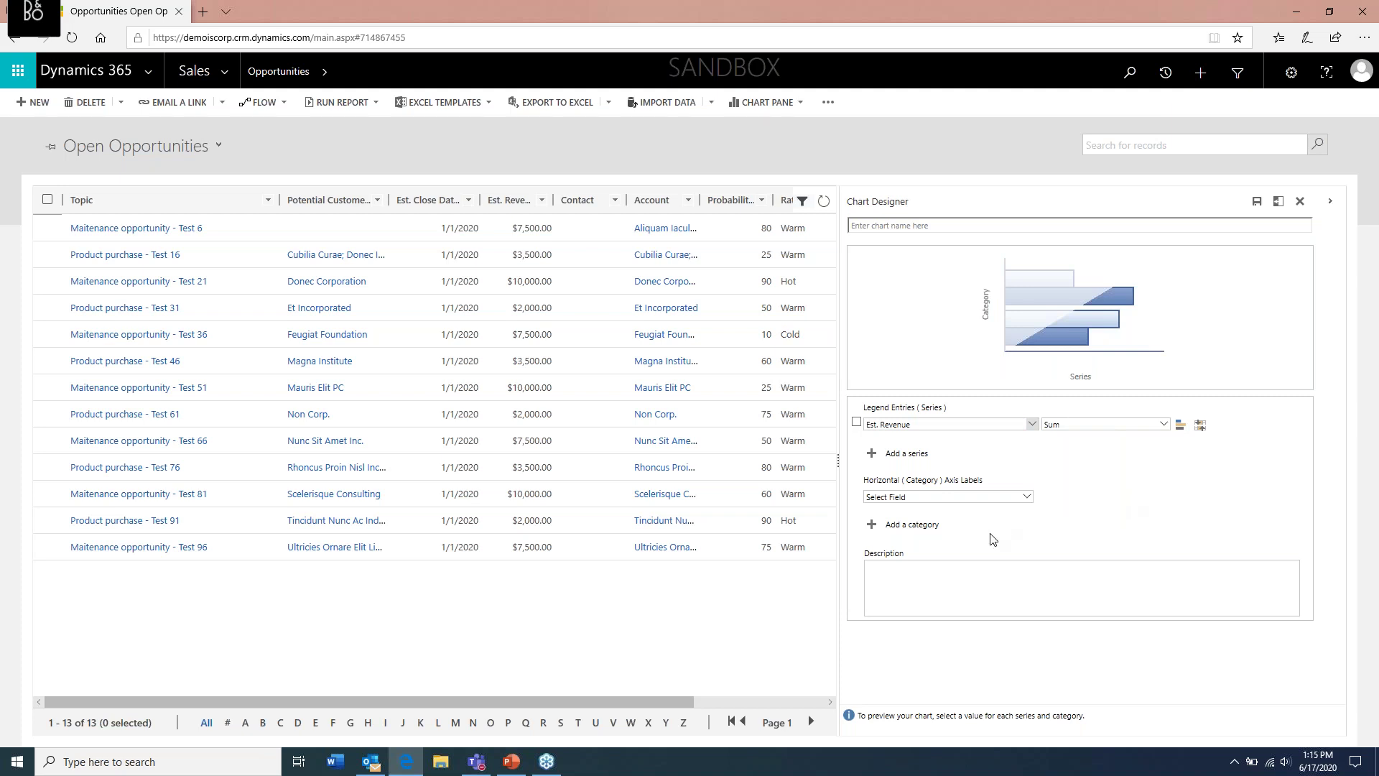
# Set the chart's category axis to Est. Close Date, grouped by Month.
pyautogui.click(1026, 496)
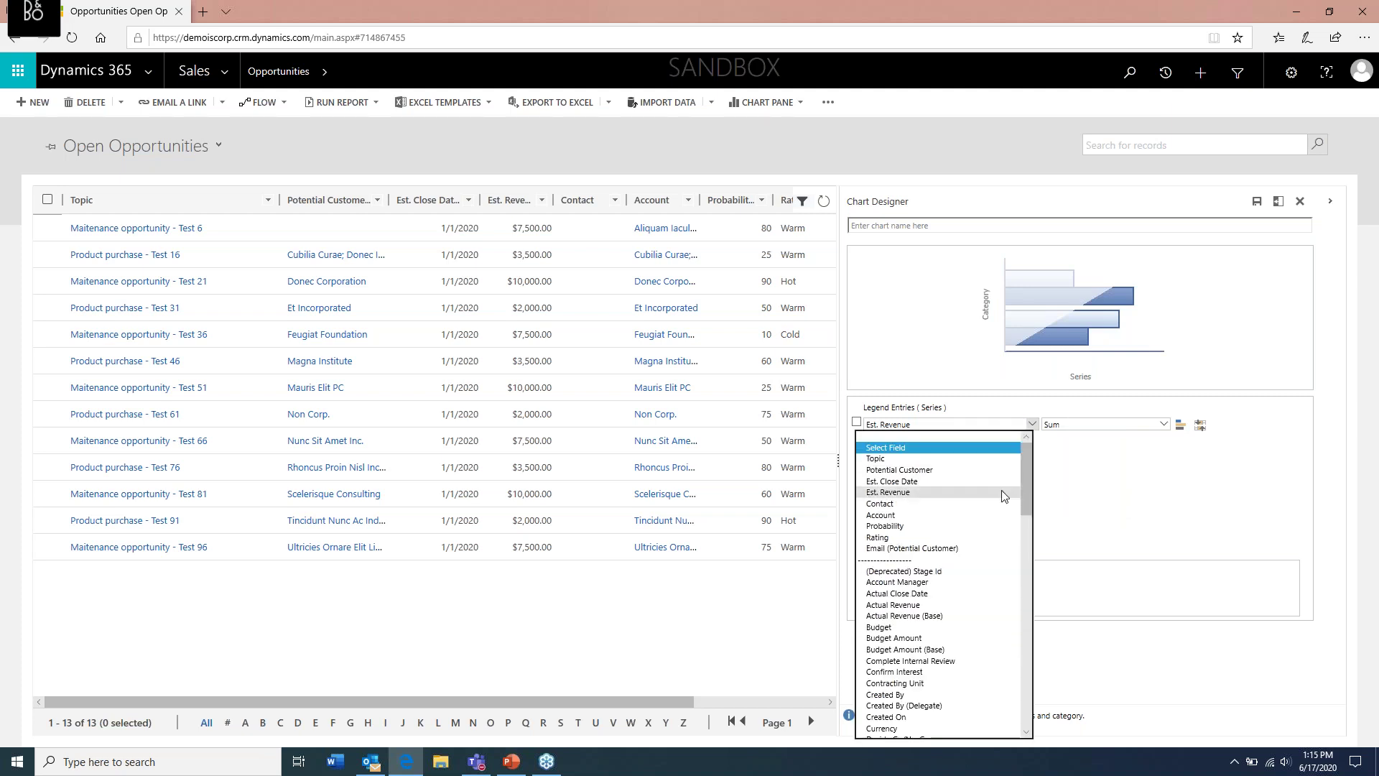
pyautogui.click(938, 483)
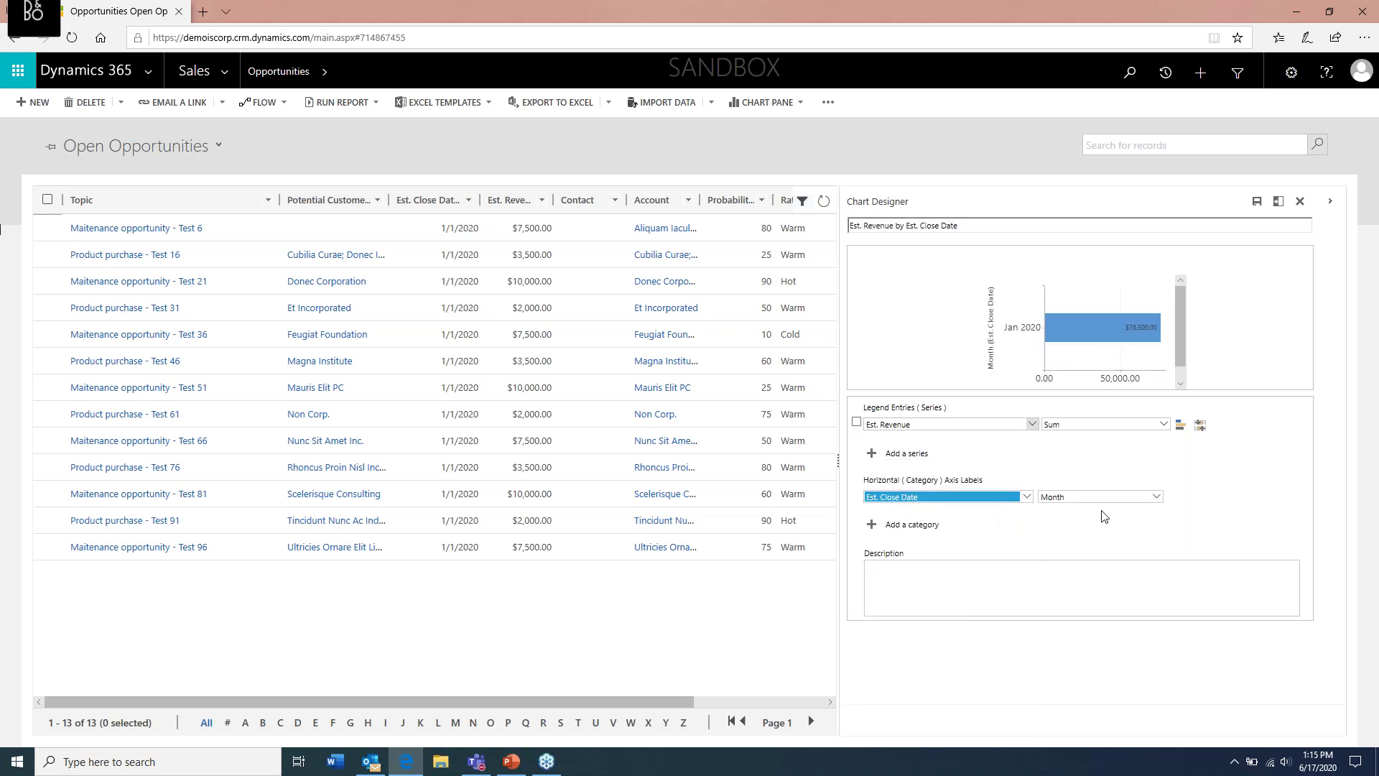
pyautogui.click(1162, 498)
pyautogui.click(1161, 498)
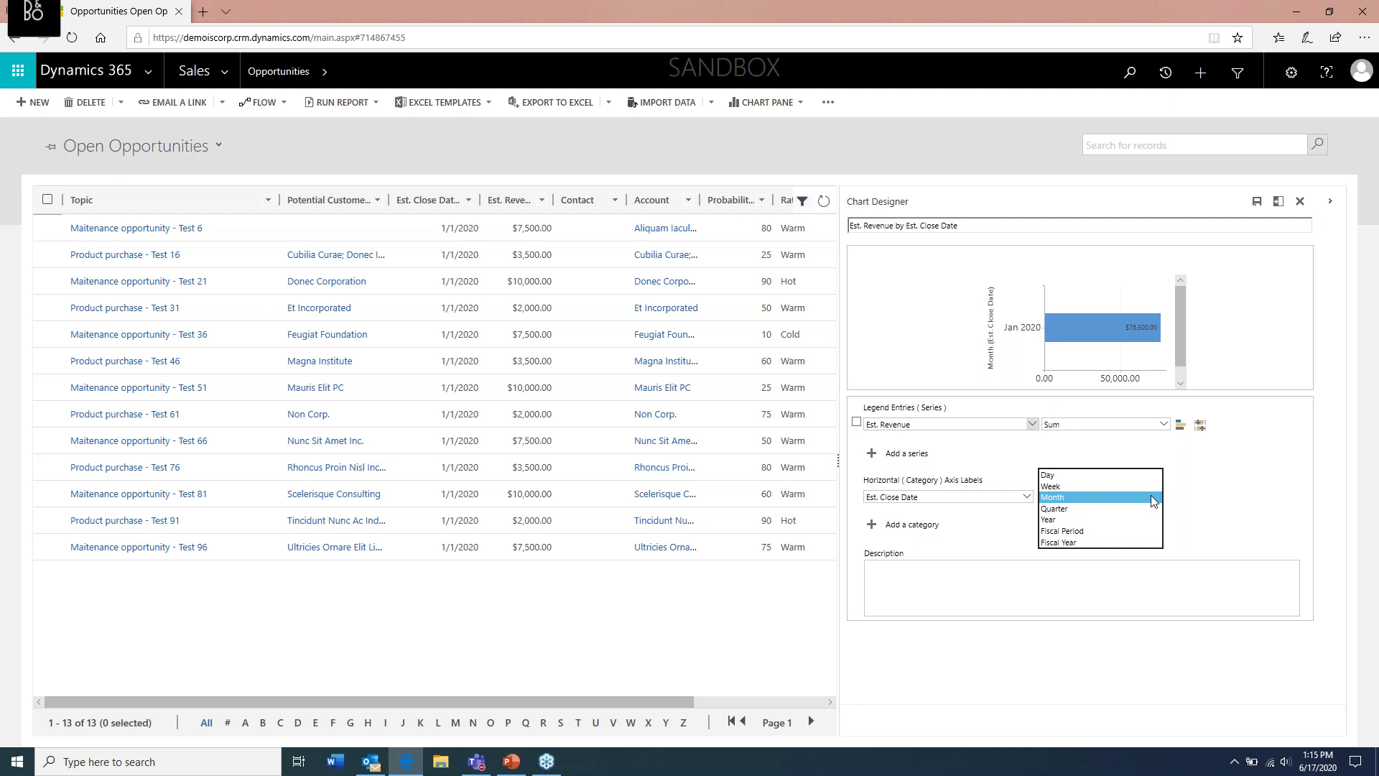
pyautogui.click(1151, 497)
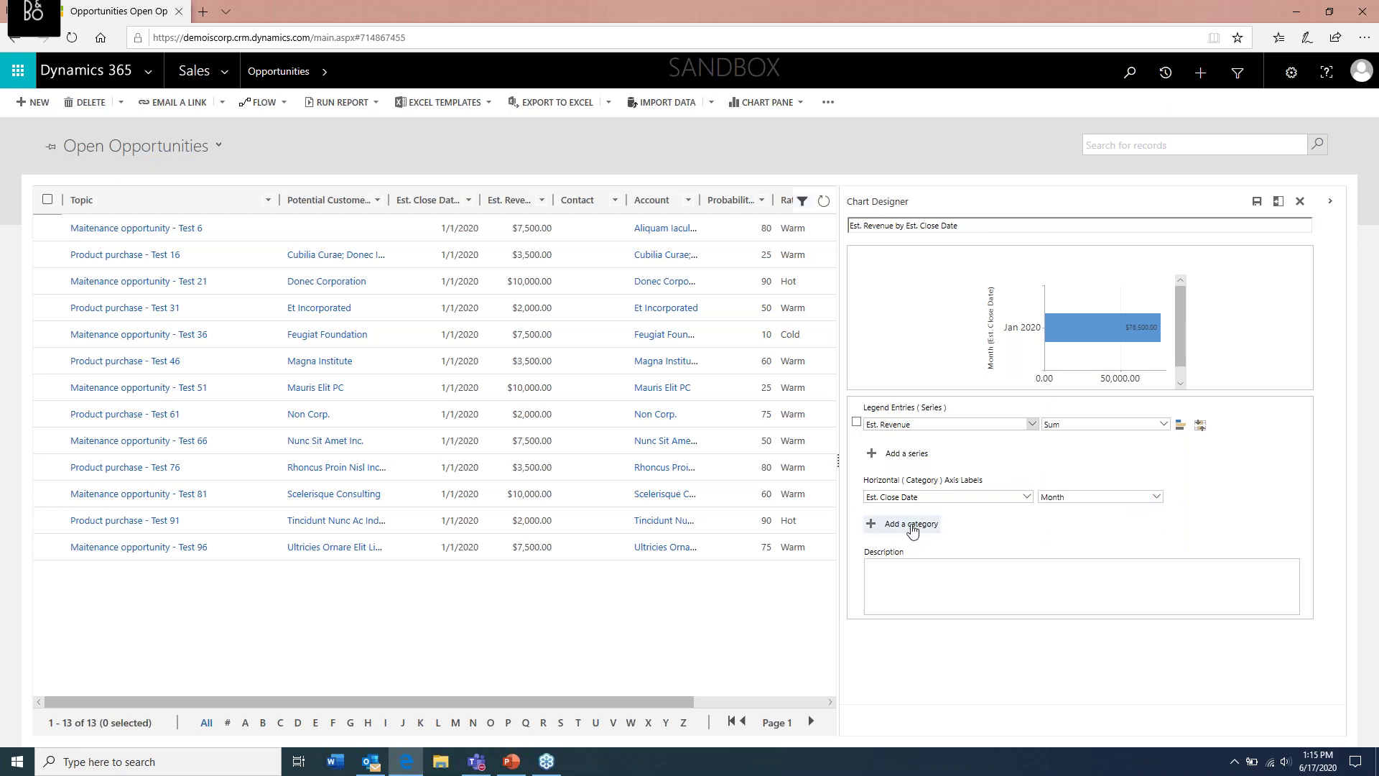
# Add Rating as a second category and check the chart preview with its legend.
pyautogui.click(911, 524)
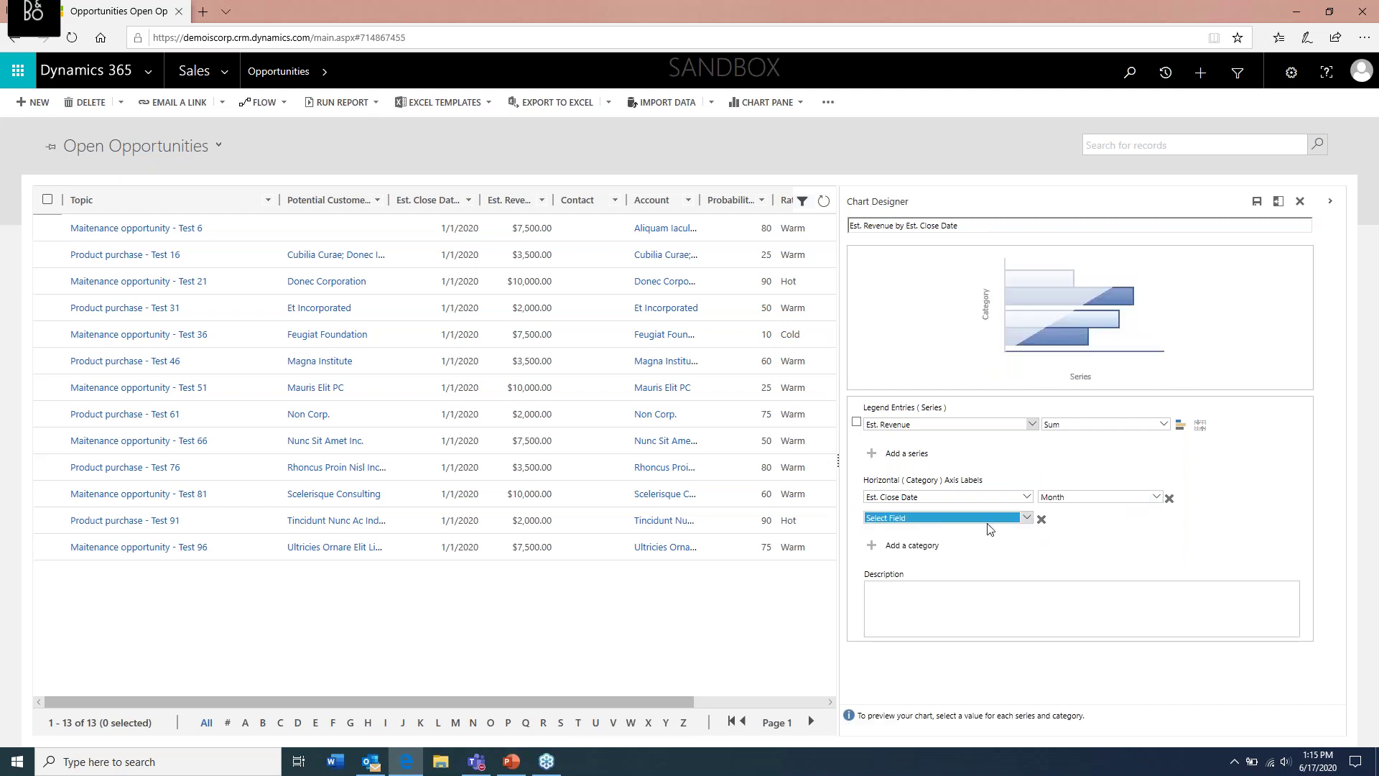
pyautogui.click(1027, 518)
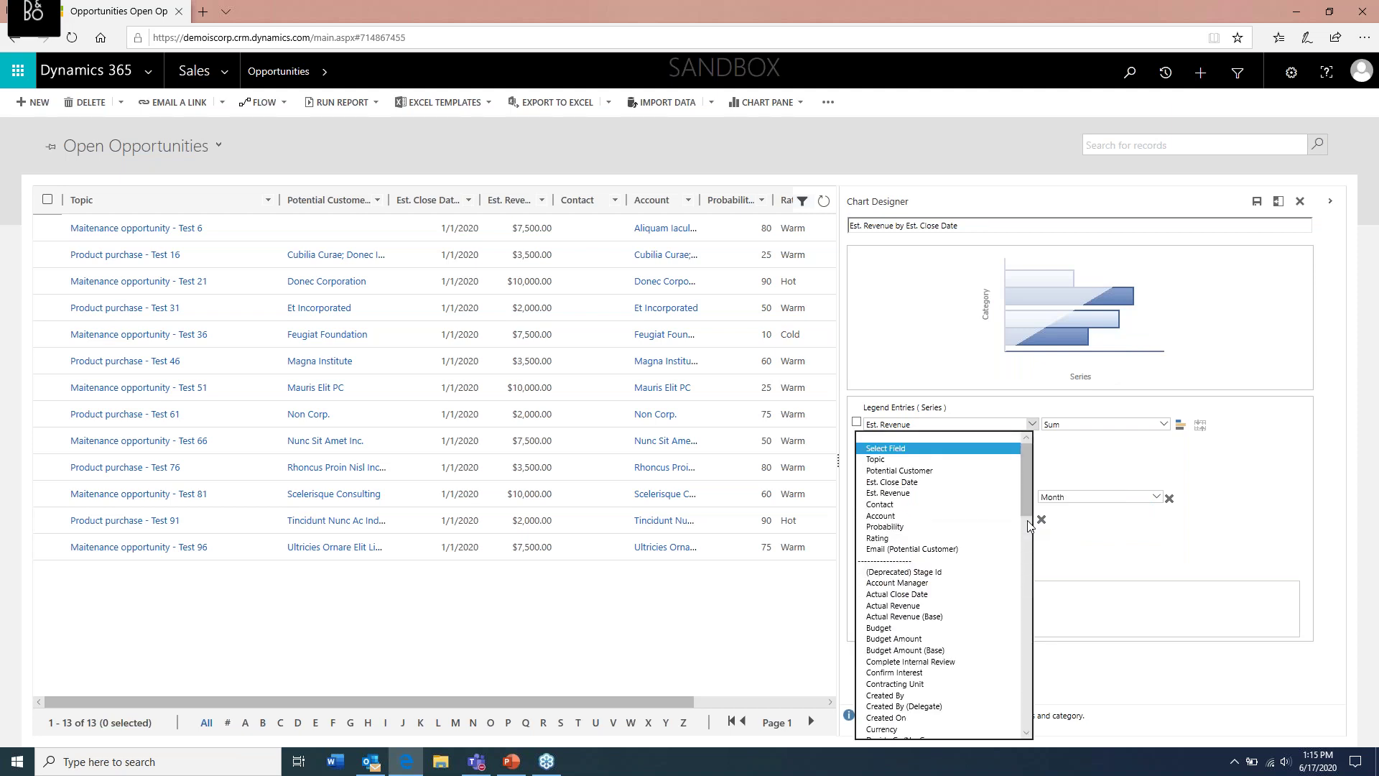
pyautogui.click(952, 538)
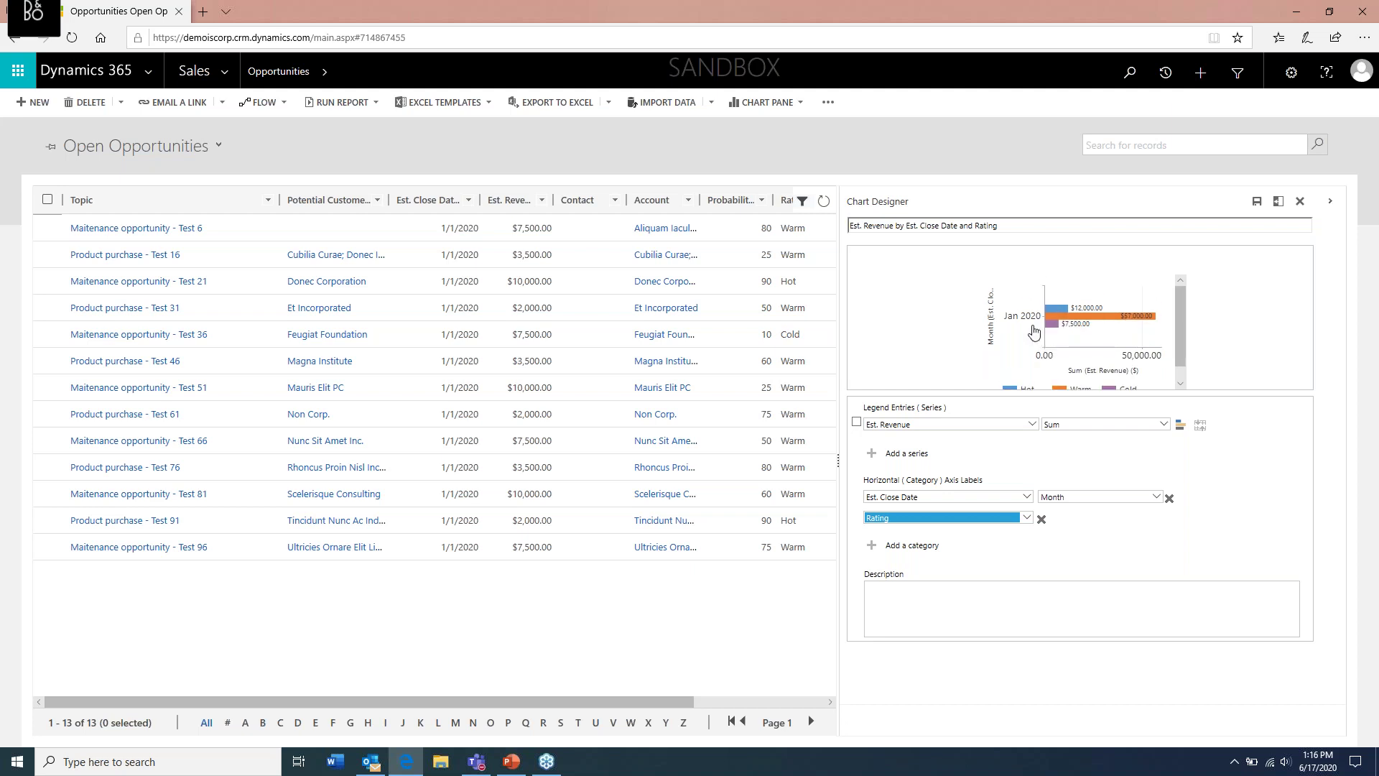
pyautogui.moveTo(1056, 314)
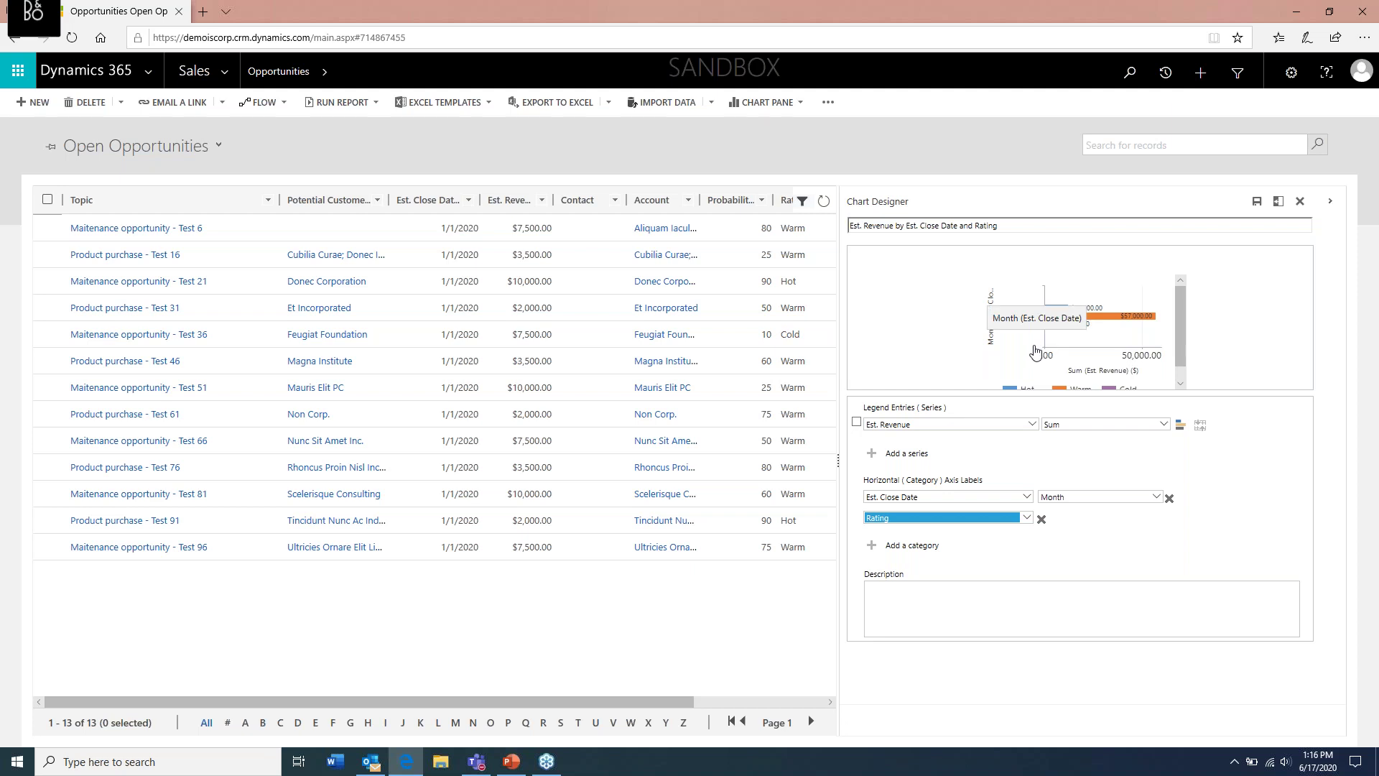
pyautogui.scroll(-1, 996, 372)
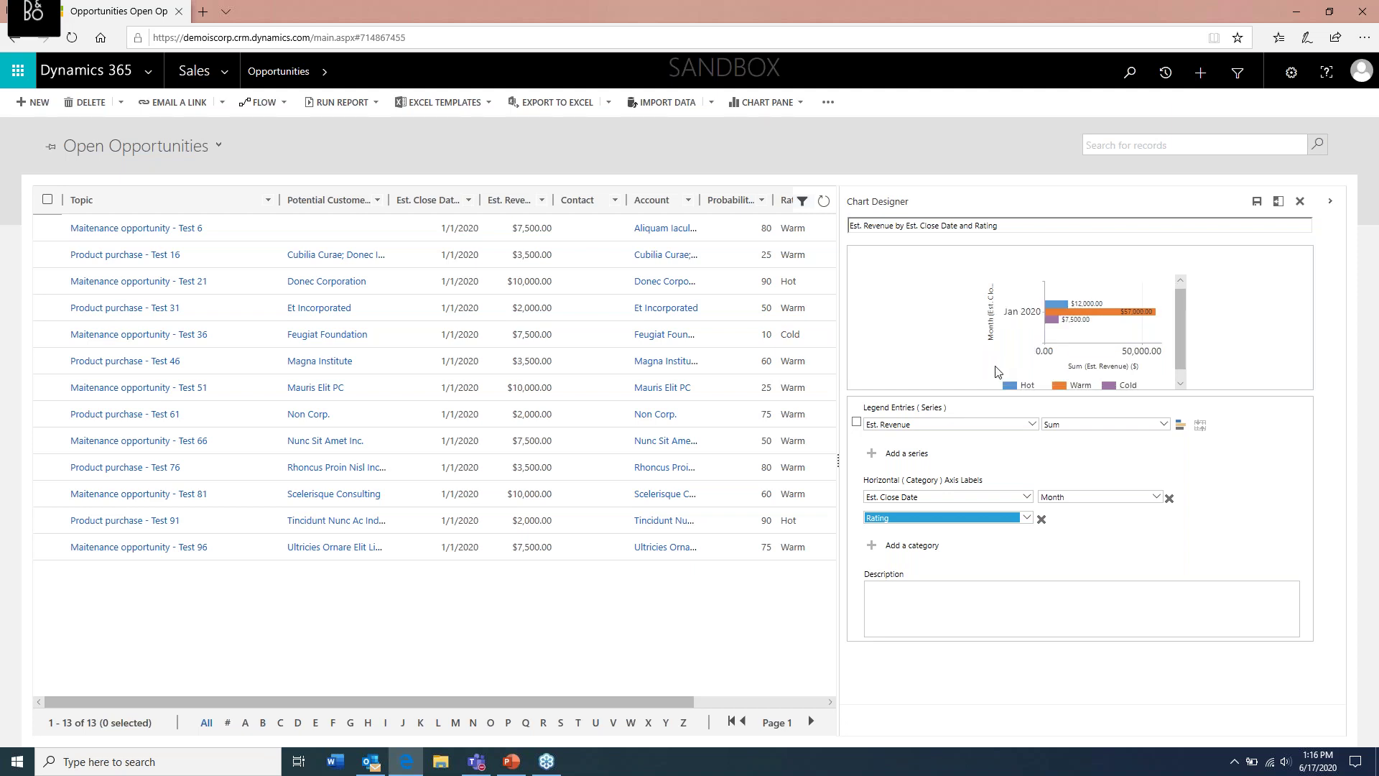
pyautogui.scroll(1, 995, 371)
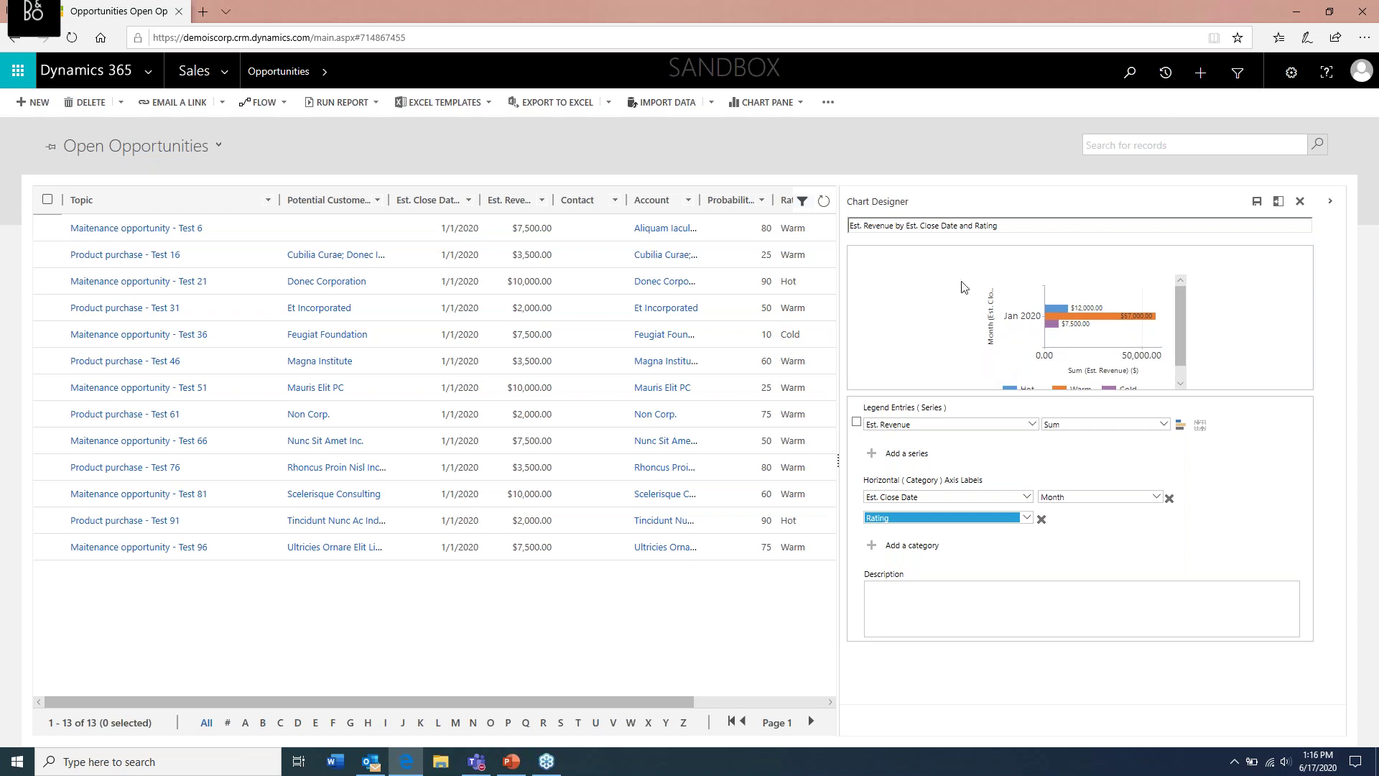
# Name the chart Potential Revenue per Month by Rating, save it and close the designer.
pyautogui.click(984, 225)
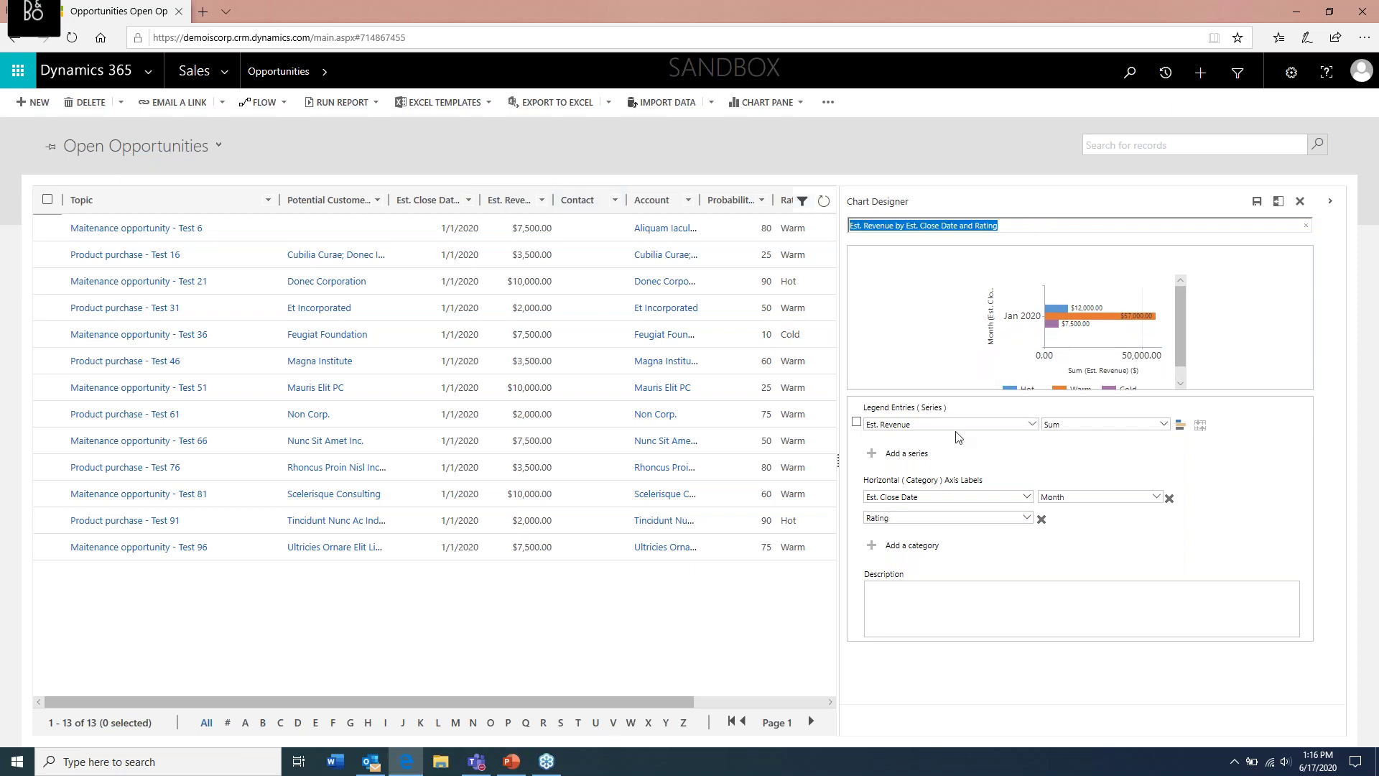
pyautogui.write('Revenue per')
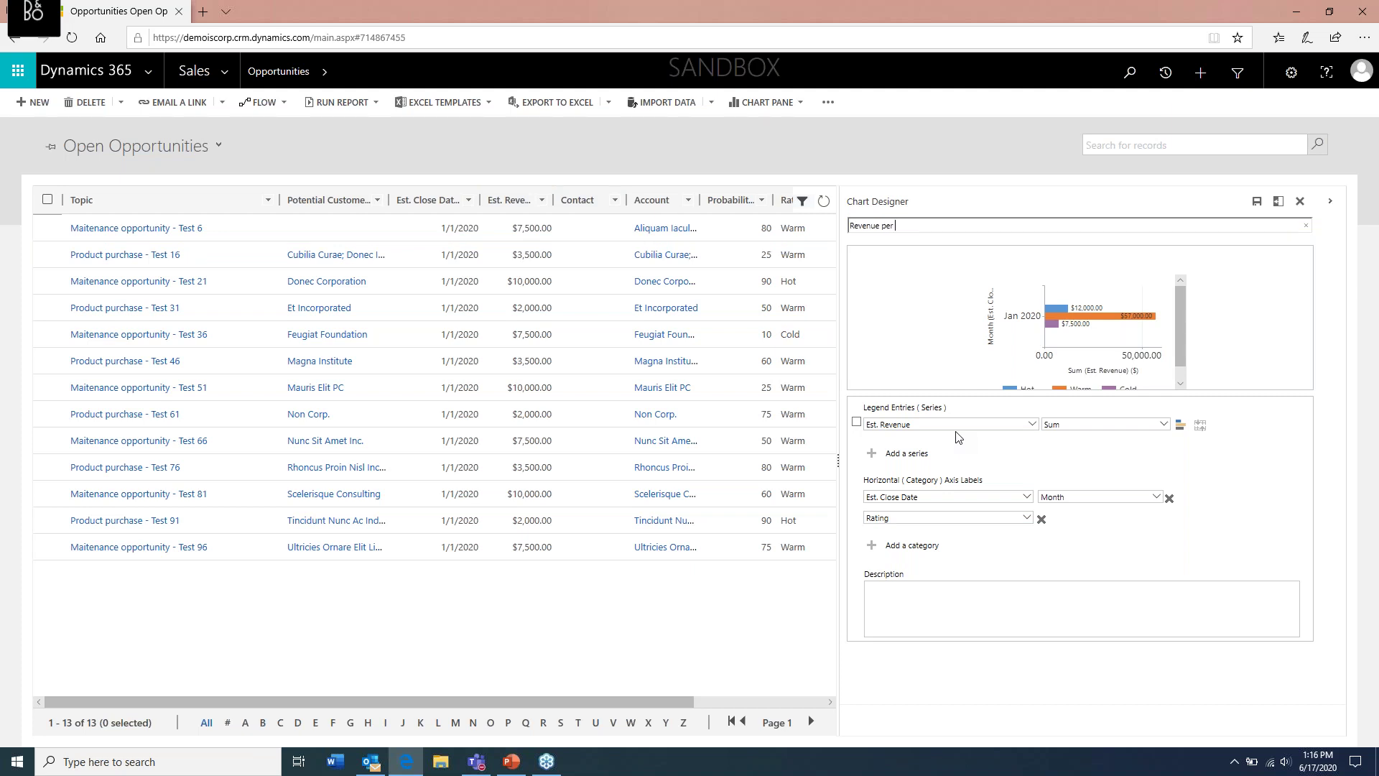
pyautogui.write('Potential ')
pyautogui.write('g')
pyautogui.click(1258, 206)
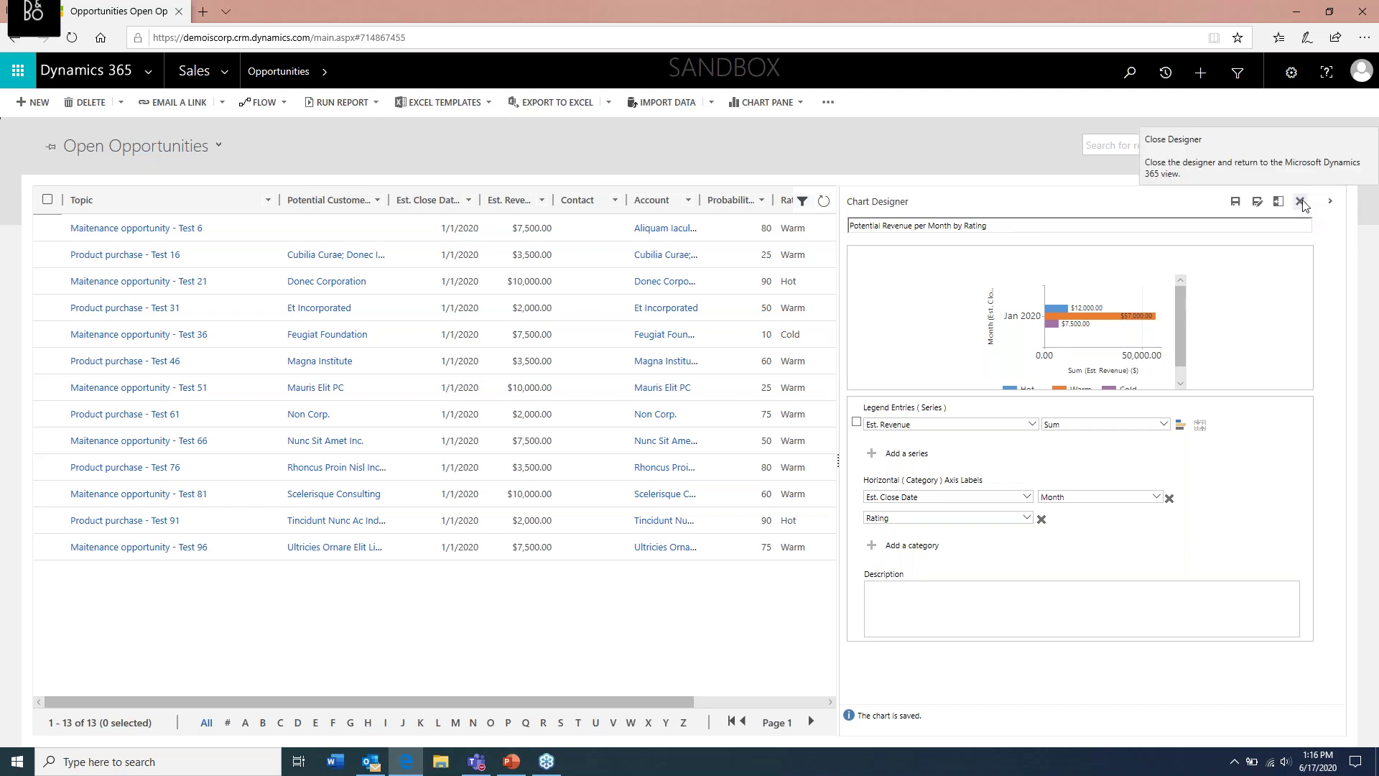
pyautogui.click(1302, 203)
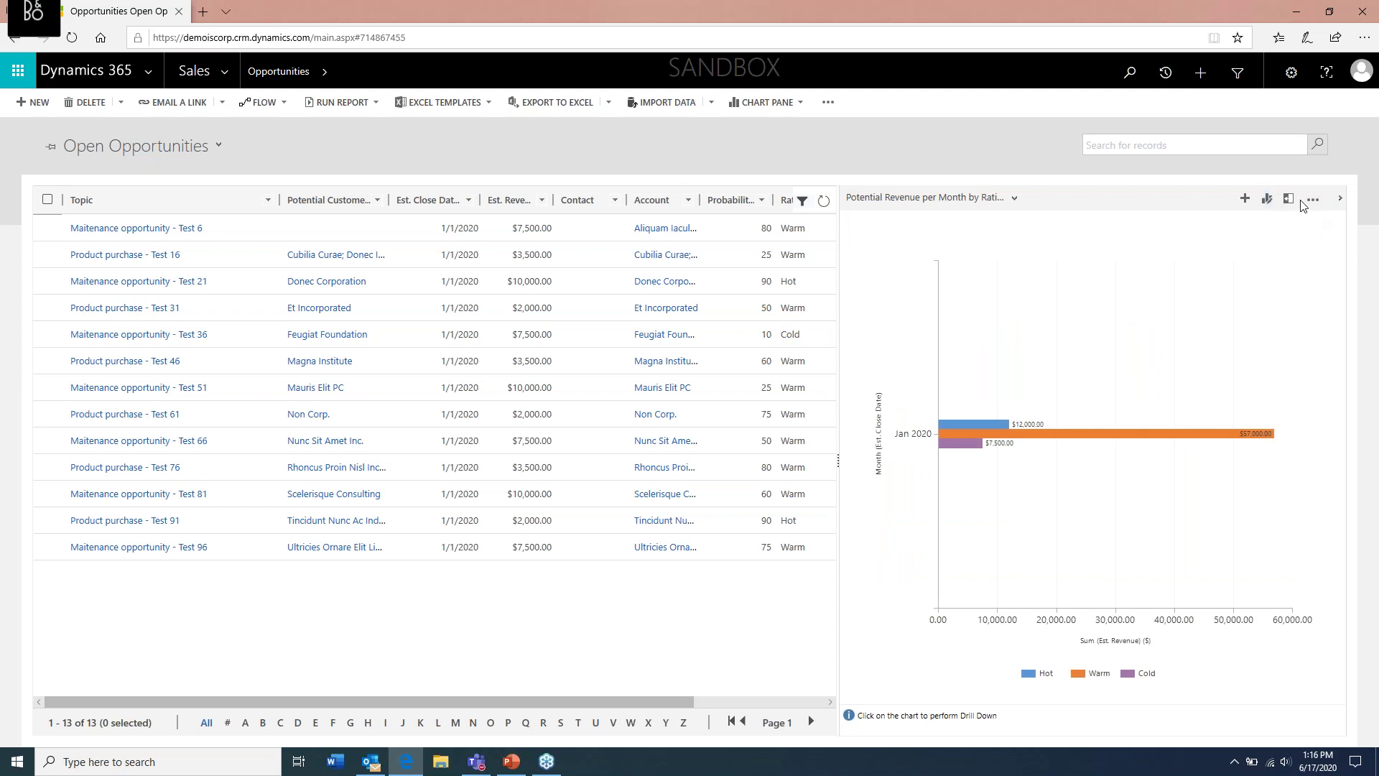
# Start another new chart with the Sum of Est. Revenue as the series and Account as the category.
pyautogui.click(1246, 201)
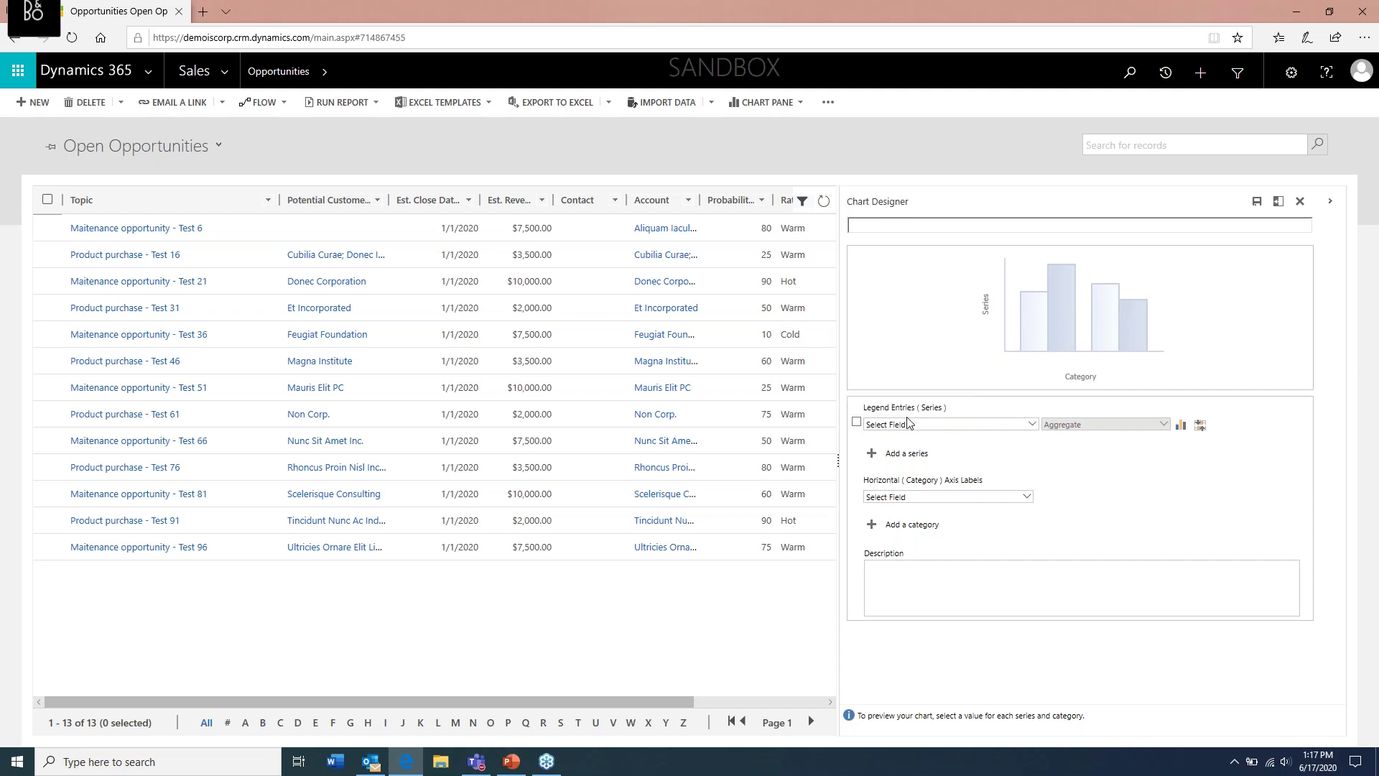
pyautogui.click(1032, 424)
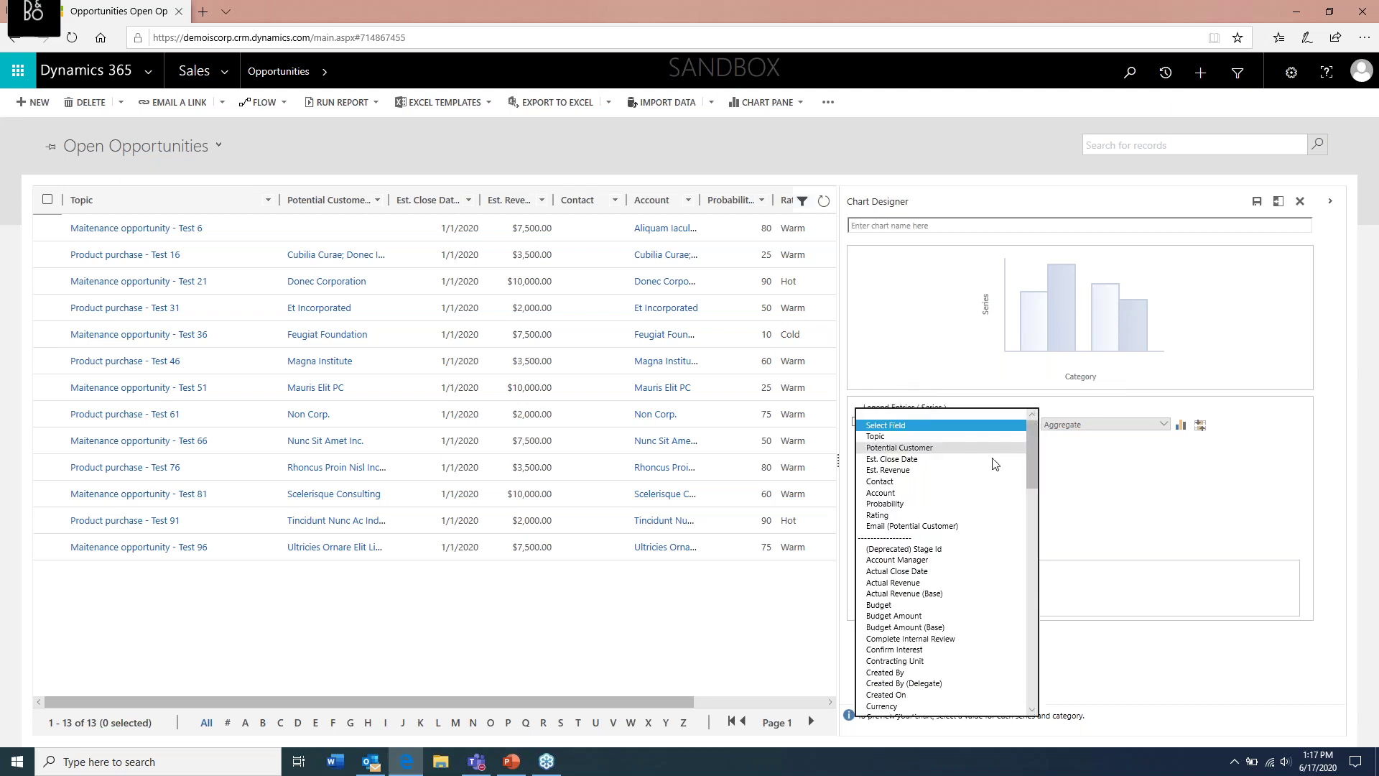
pyautogui.click(934, 470)
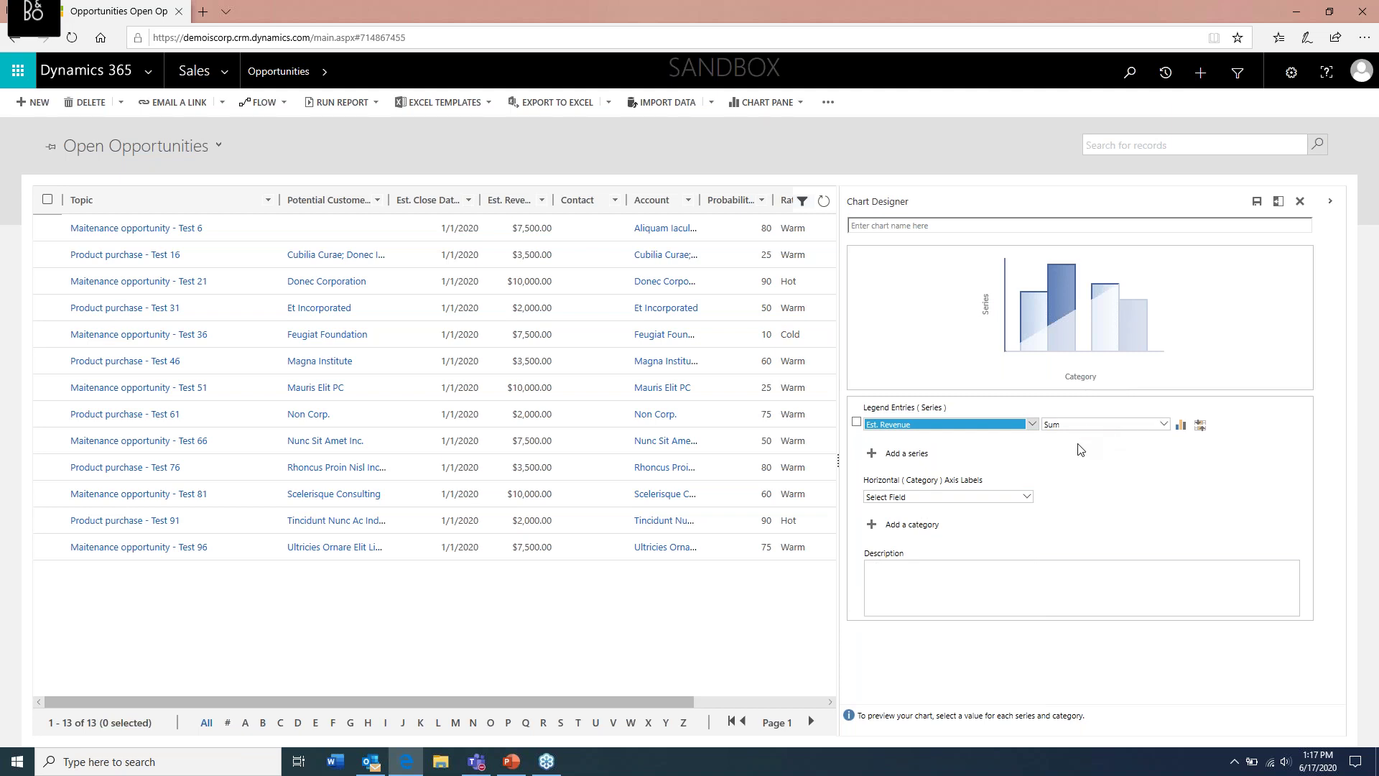
pyautogui.click(979, 498)
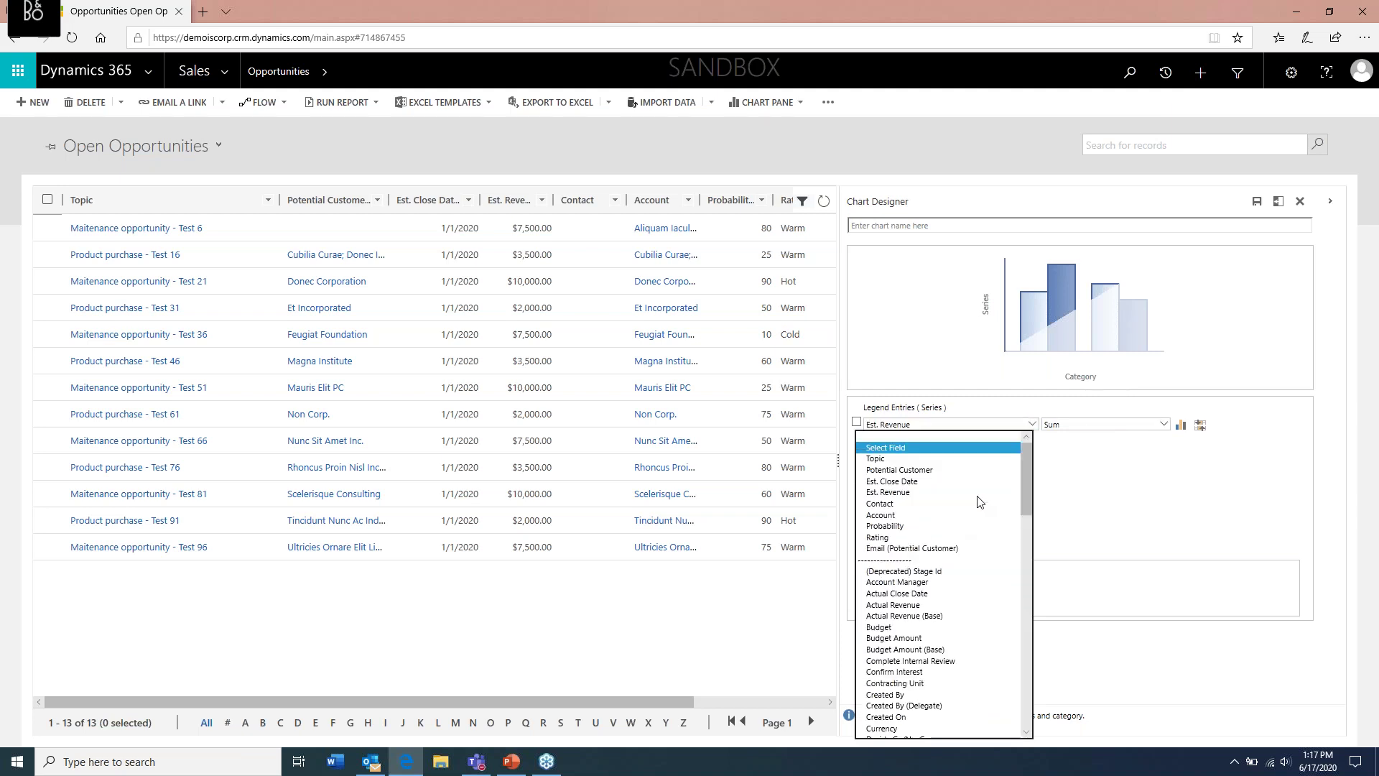
pyautogui.click(889, 516)
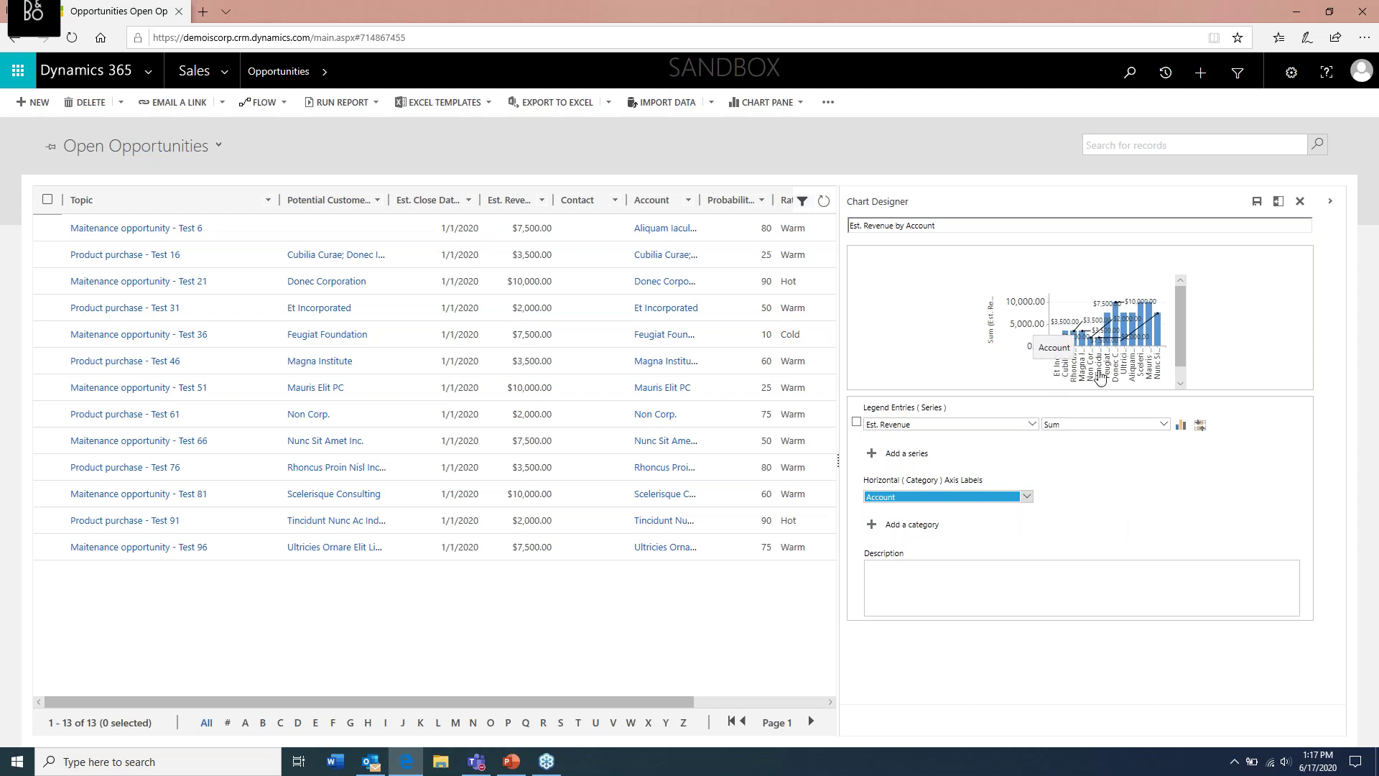
# Try the Top 5 and Bottom 5 rules on the Est. Revenue series and clear the rule.
pyautogui.click(1200, 429)
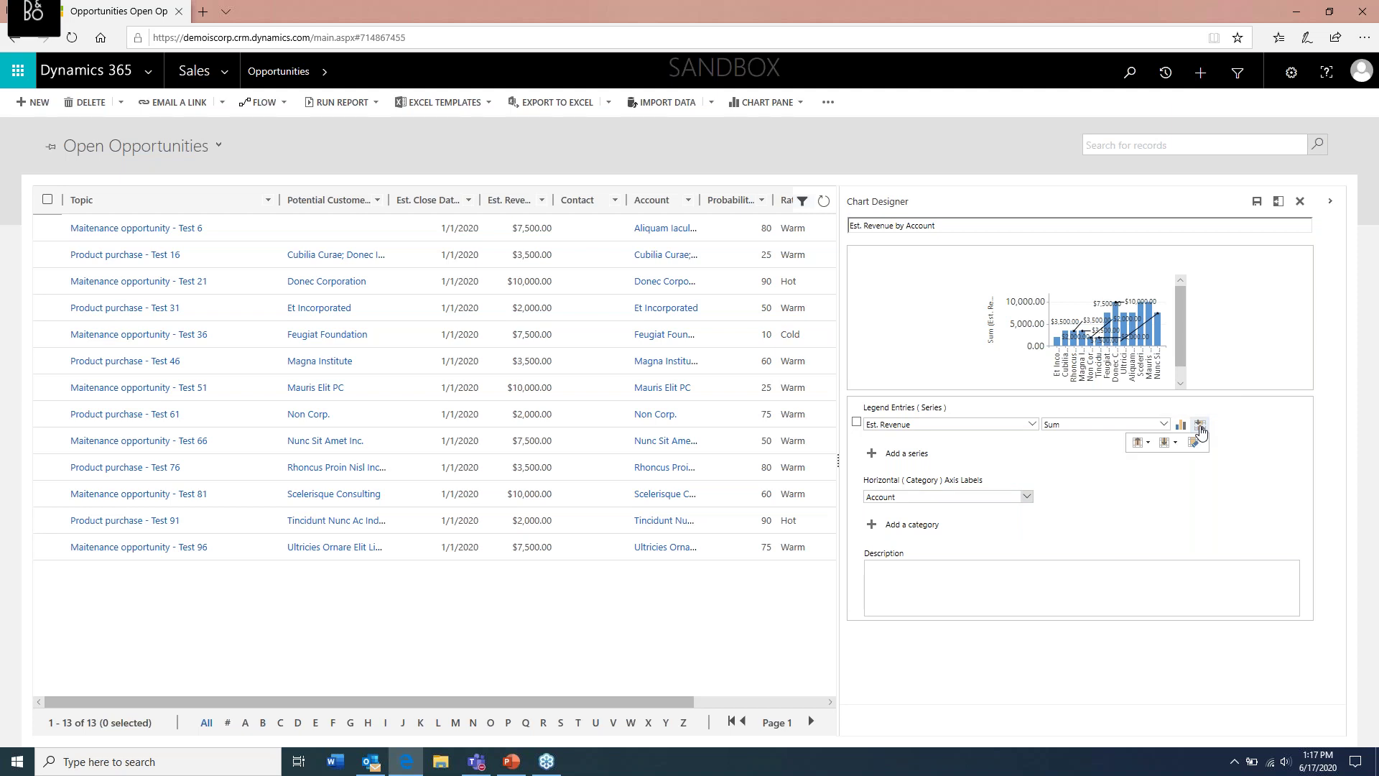
pyautogui.click(1148, 445)
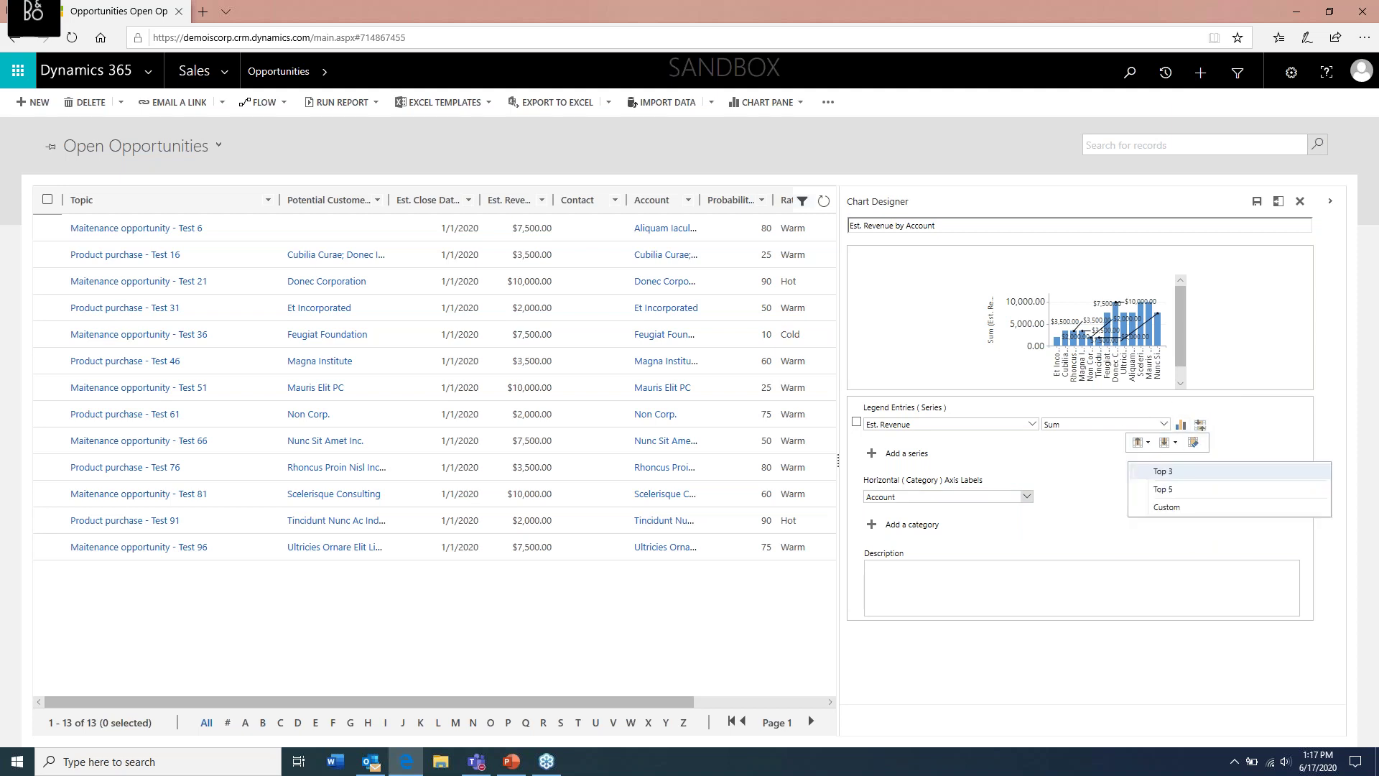
pyautogui.click(1170, 492)
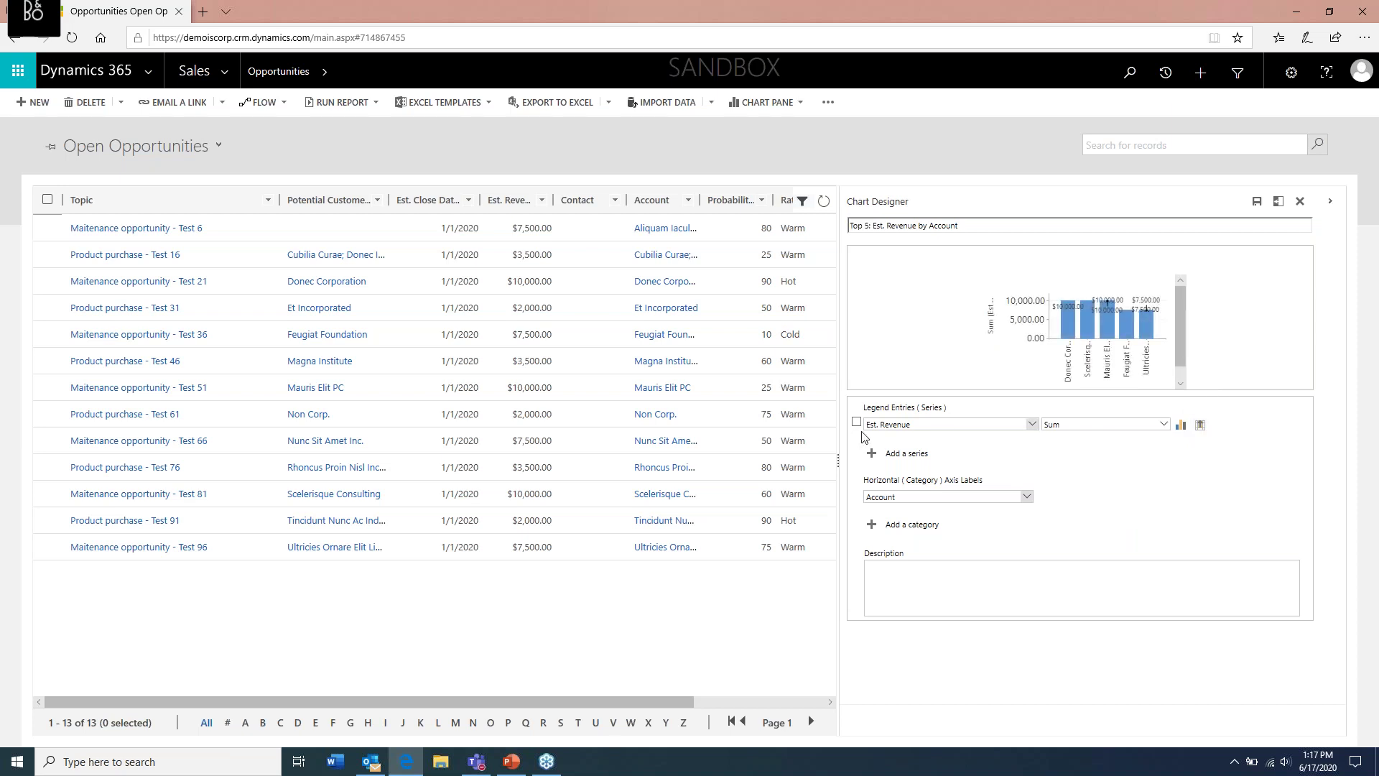
pyautogui.moveTo(1201, 428)
pyautogui.click(1177, 450)
pyautogui.click(1195, 491)
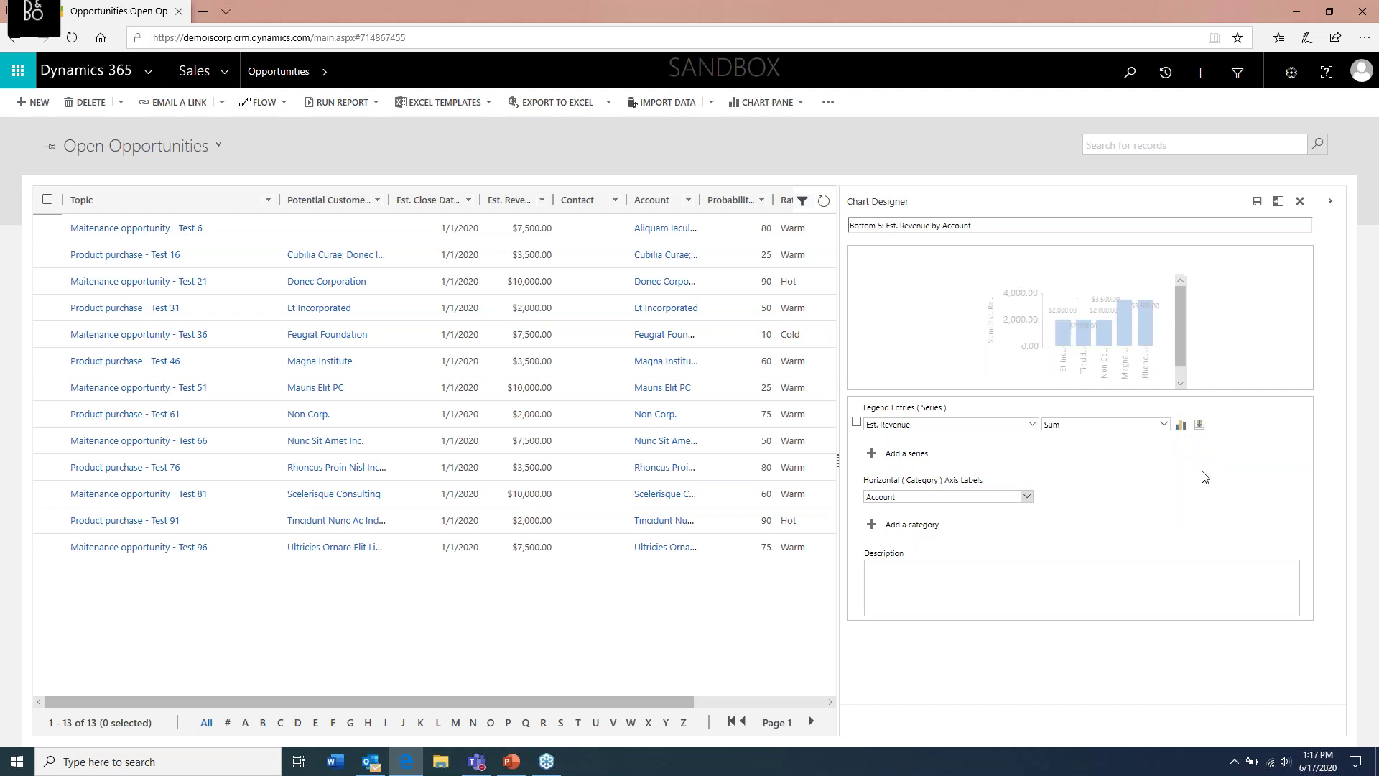
pyautogui.moveTo(1201, 429)
pyautogui.click(1193, 449)
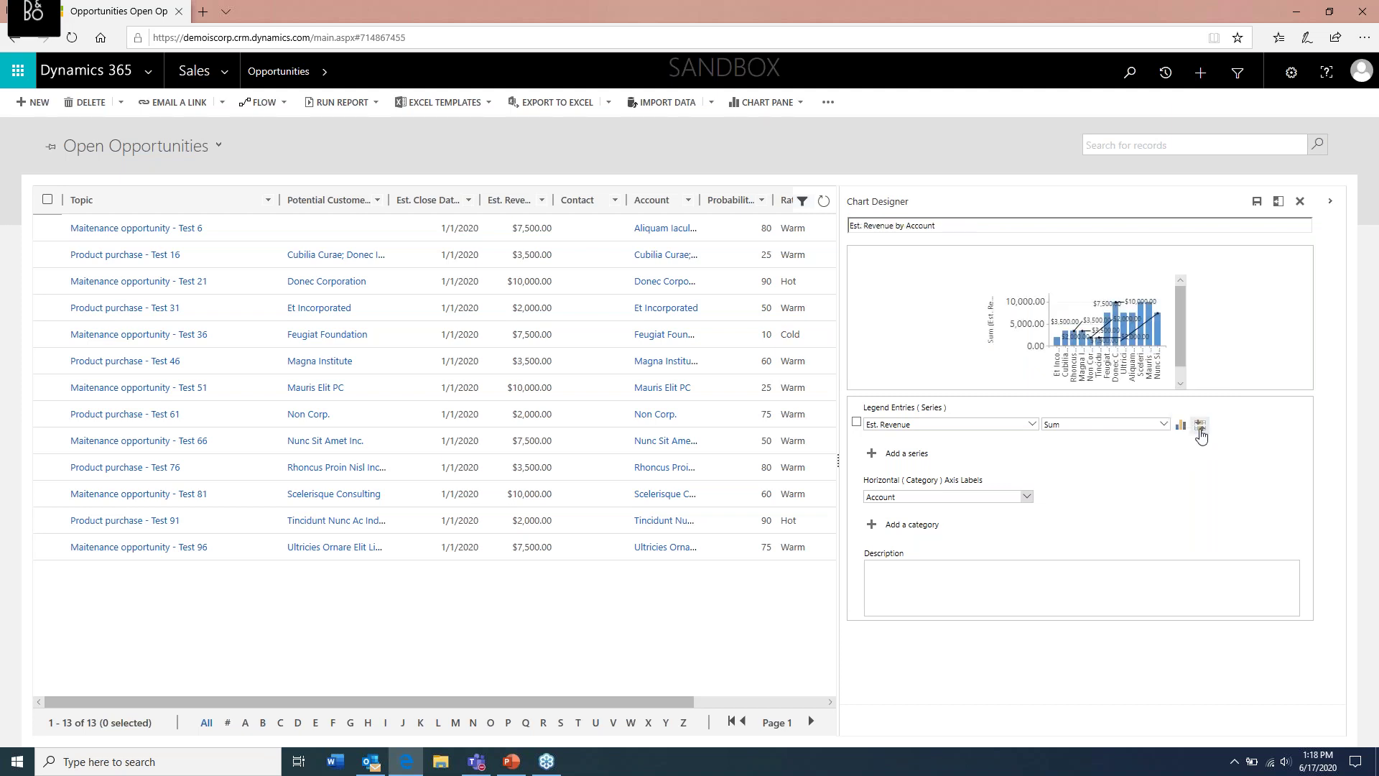
# Limit the Est. Revenue series to a custom top 15 items and save the finished chart, closing the designer.
pyautogui.moveTo(1202, 431)
pyautogui.click(1146, 441)
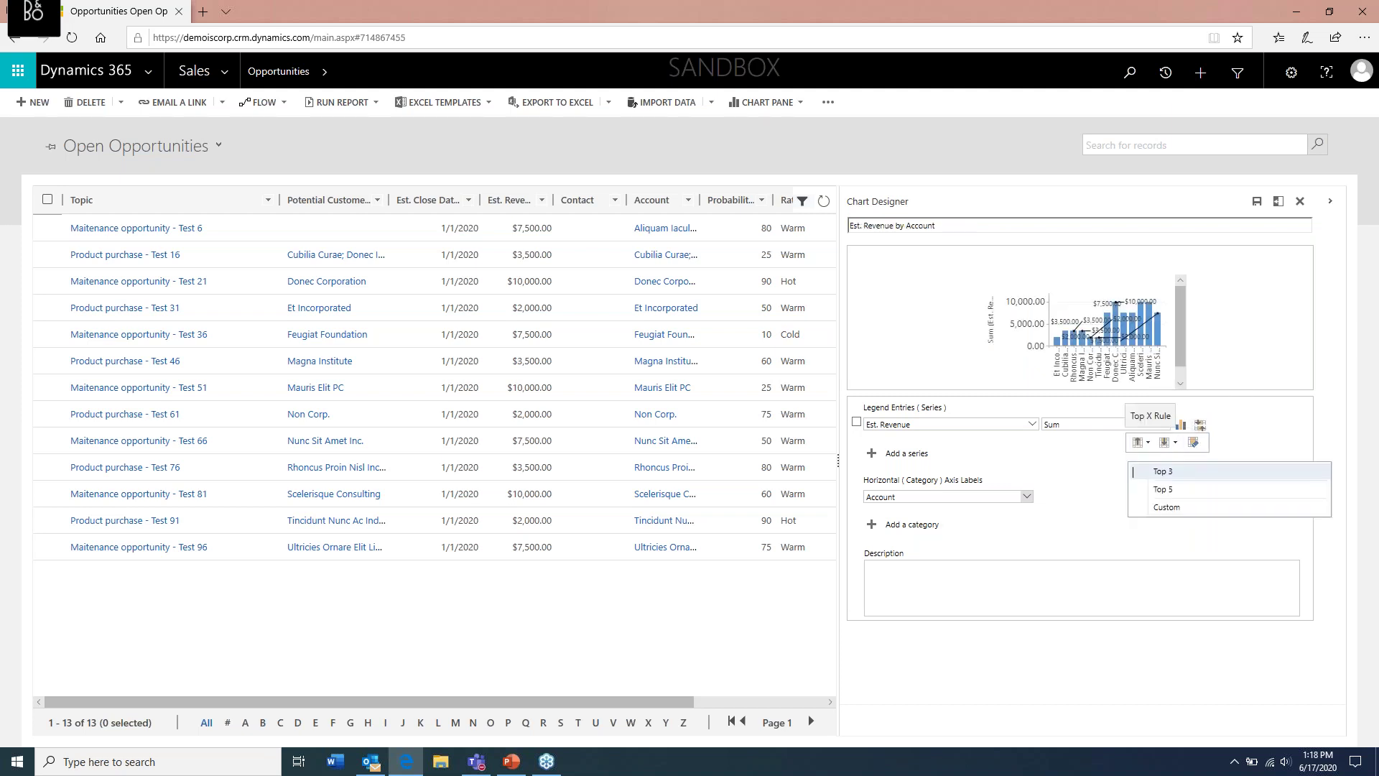
pyautogui.click(1171, 508)
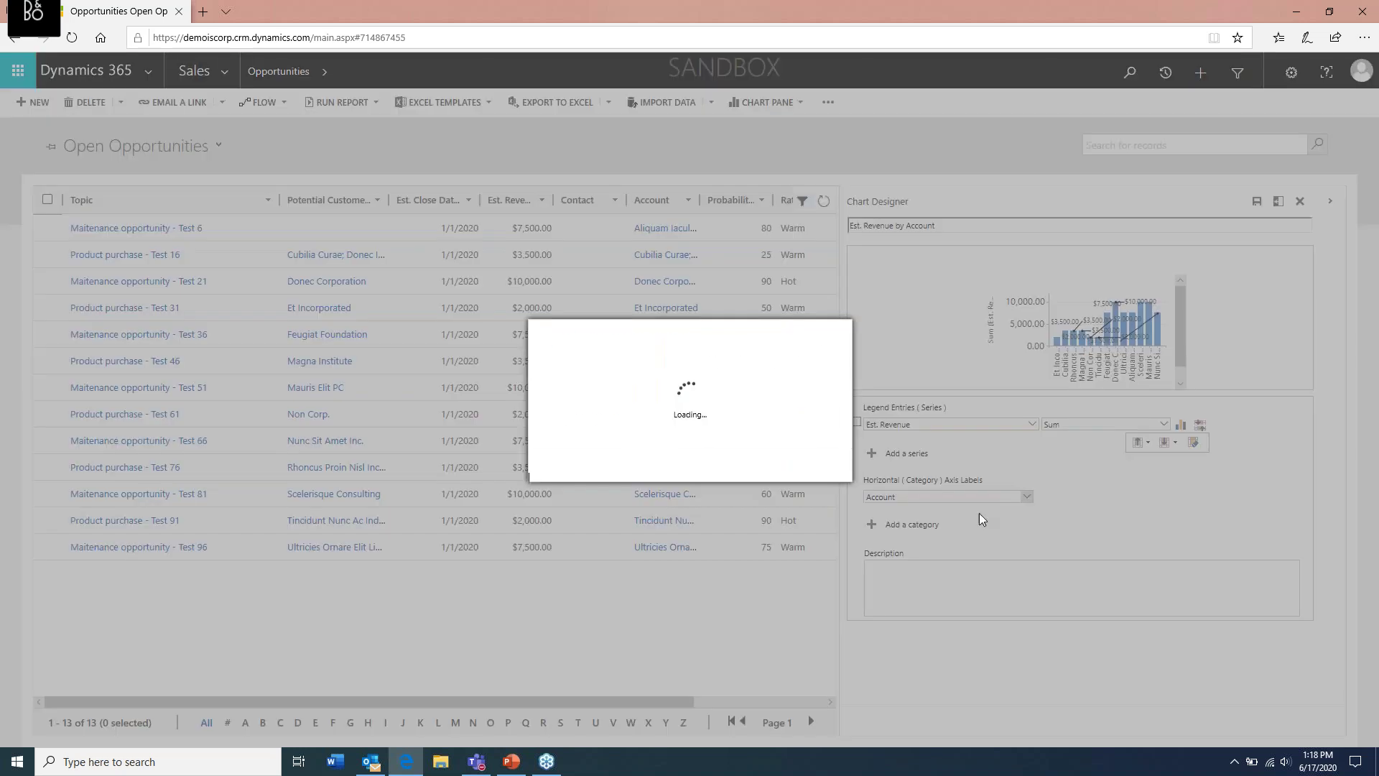
pyautogui.write('15')
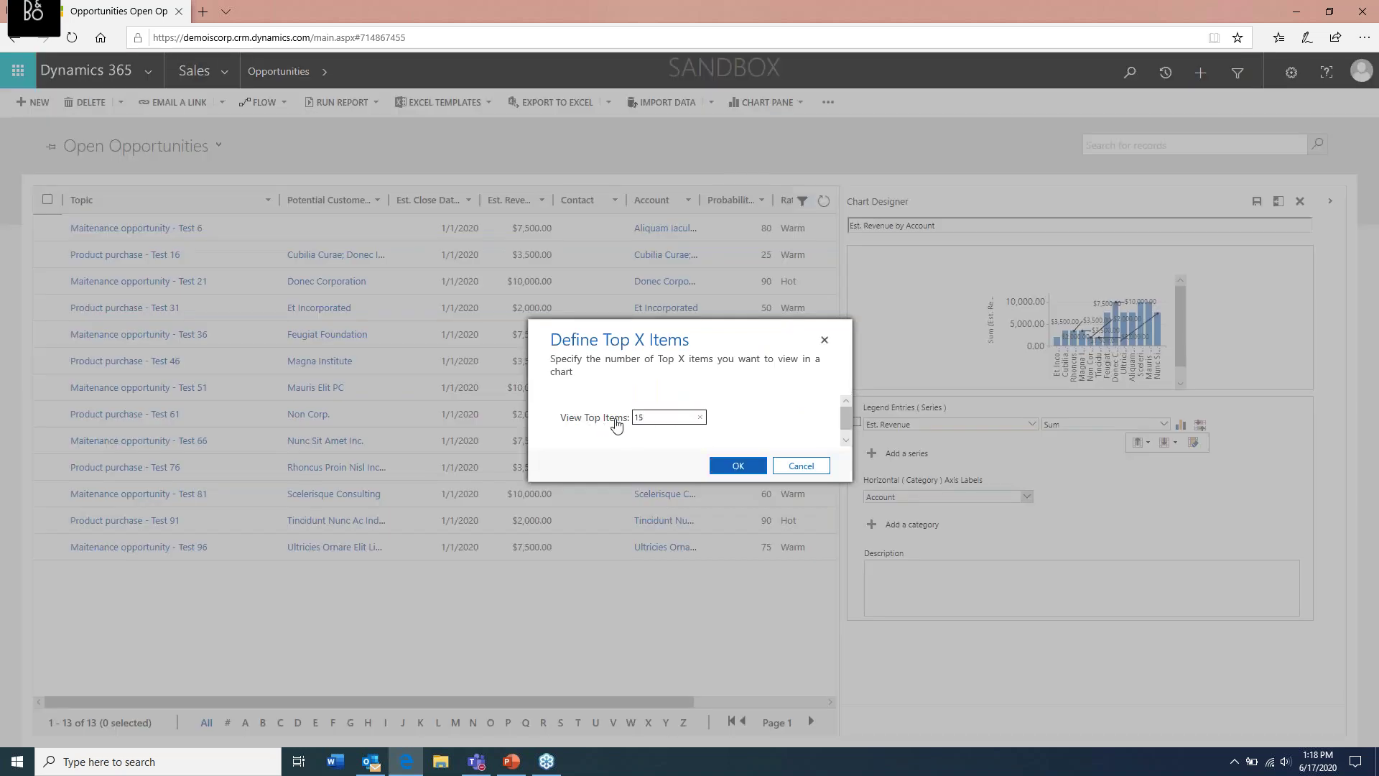
pyautogui.click(738, 465)
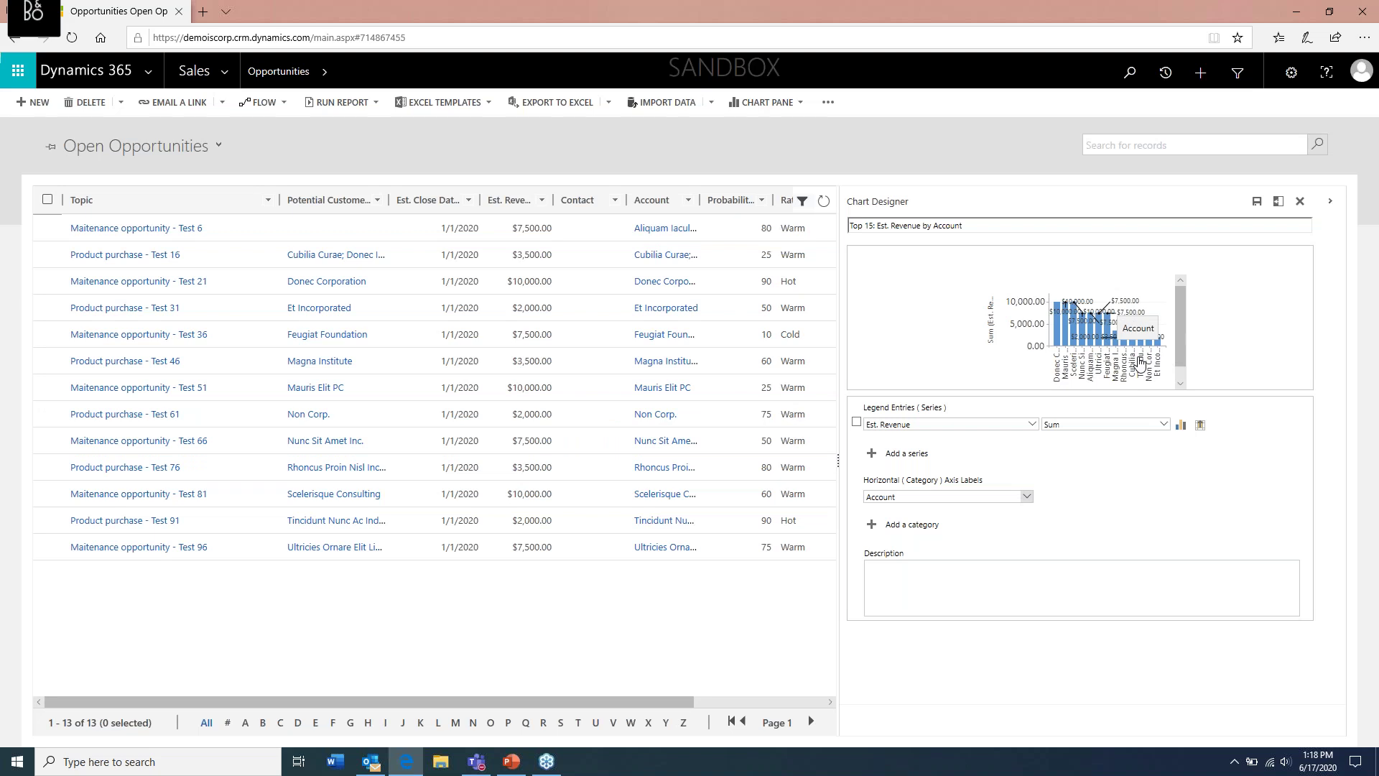
pyautogui.click(1257, 202)
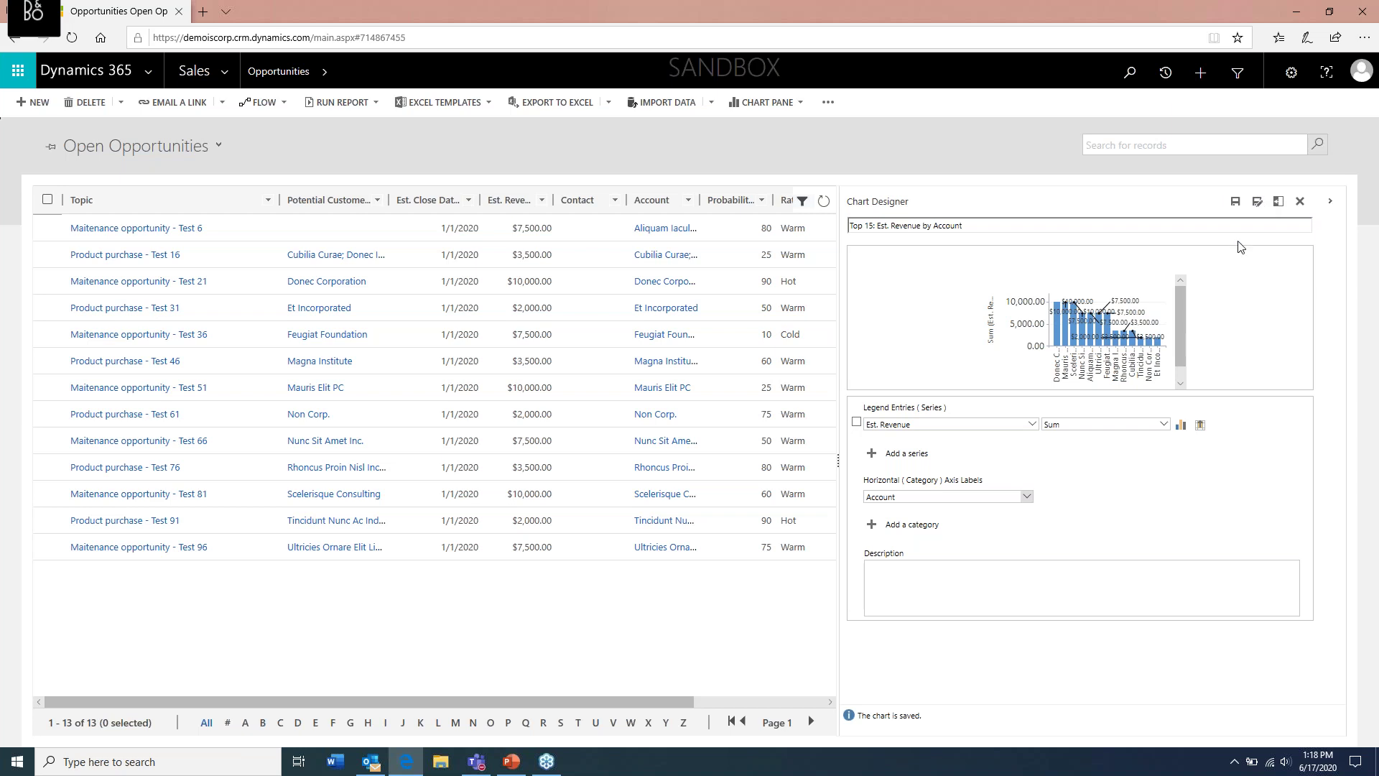
pyautogui.click(1301, 202)
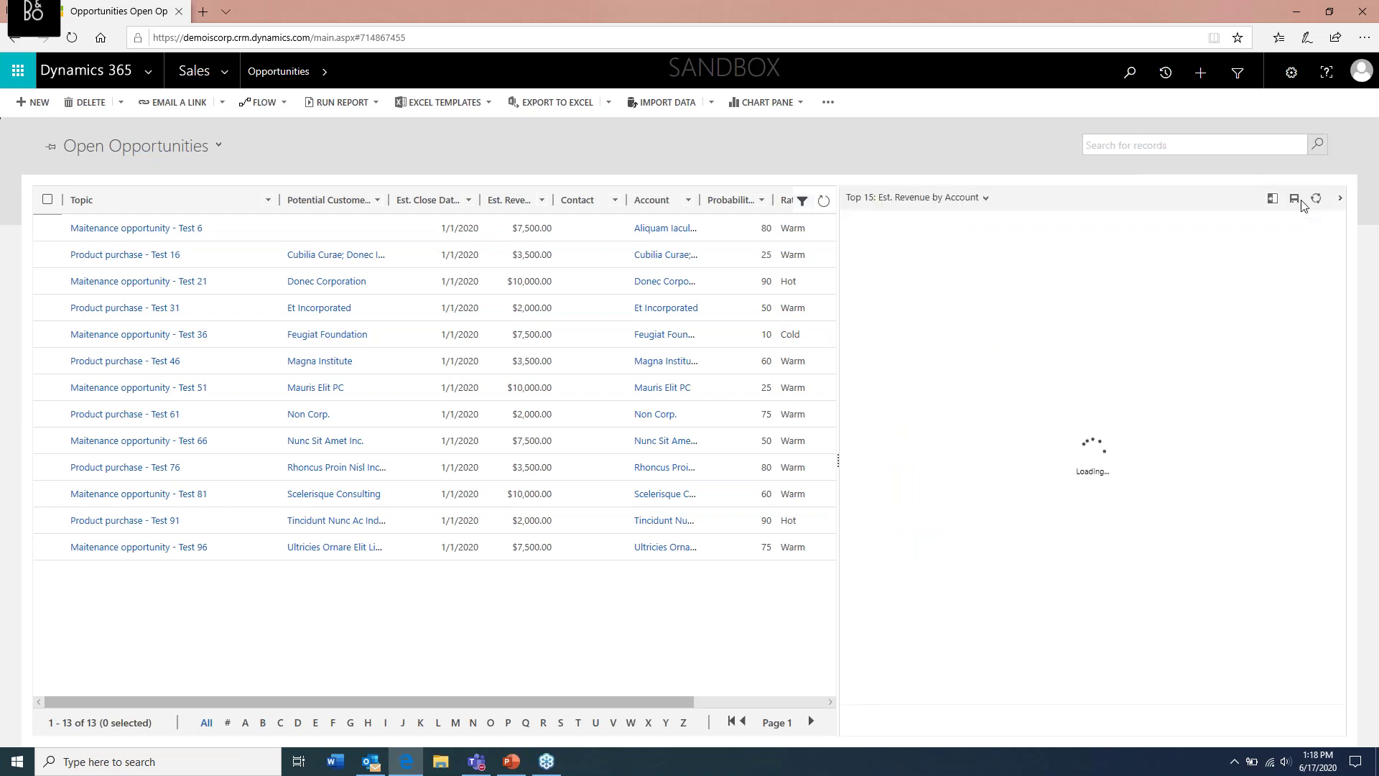
# Switch to the saved Potential Revenue by Timeline chart and refresh the opportunity list.
pyautogui.click(984, 200)
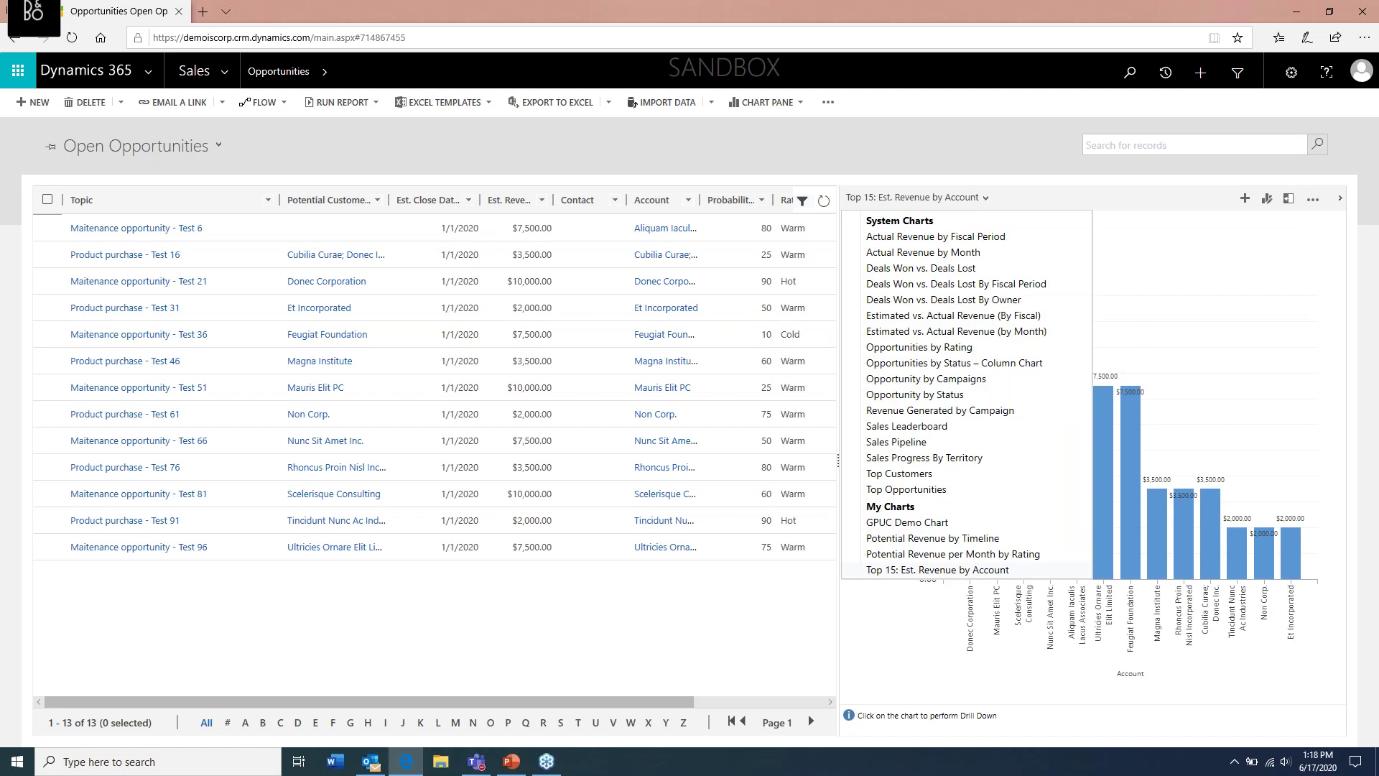
pyautogui.click(993, 541)
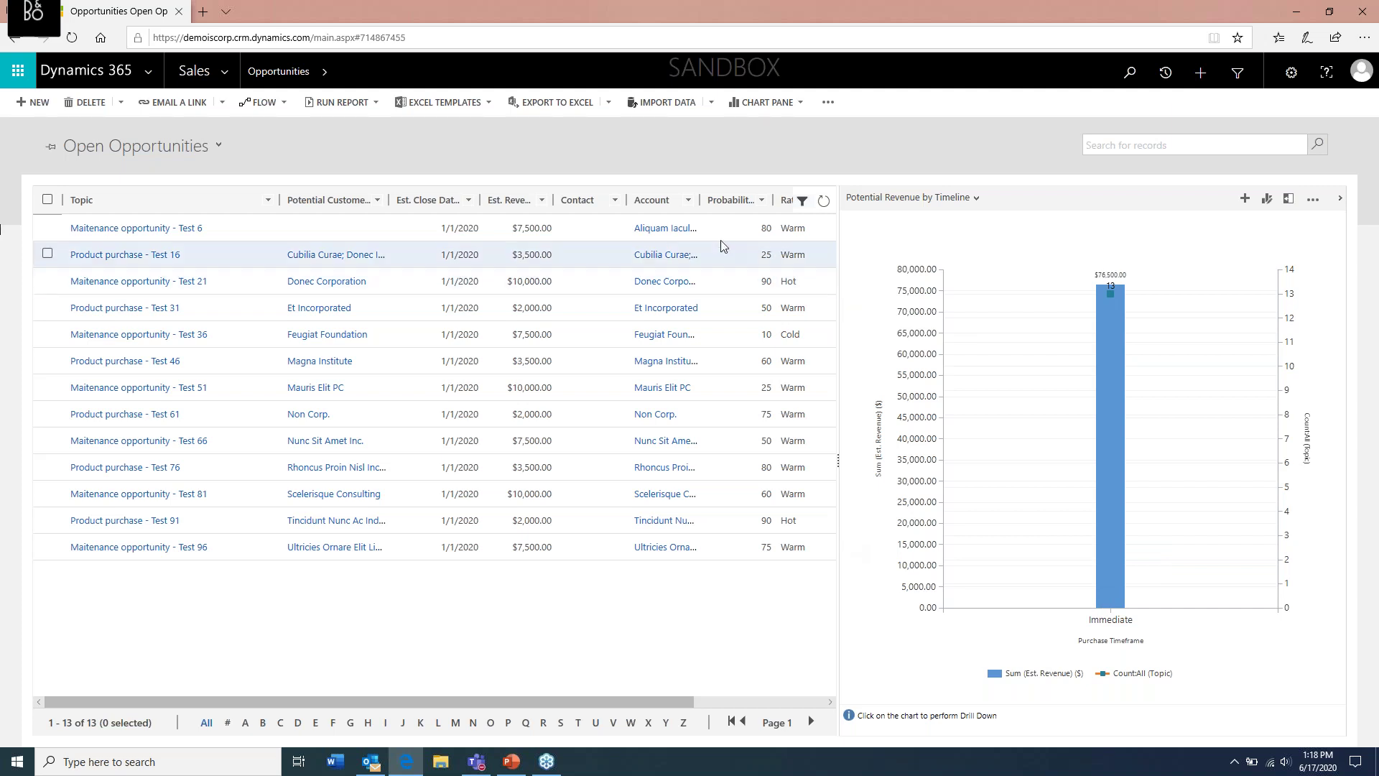
pyautogui.click(824, 202)
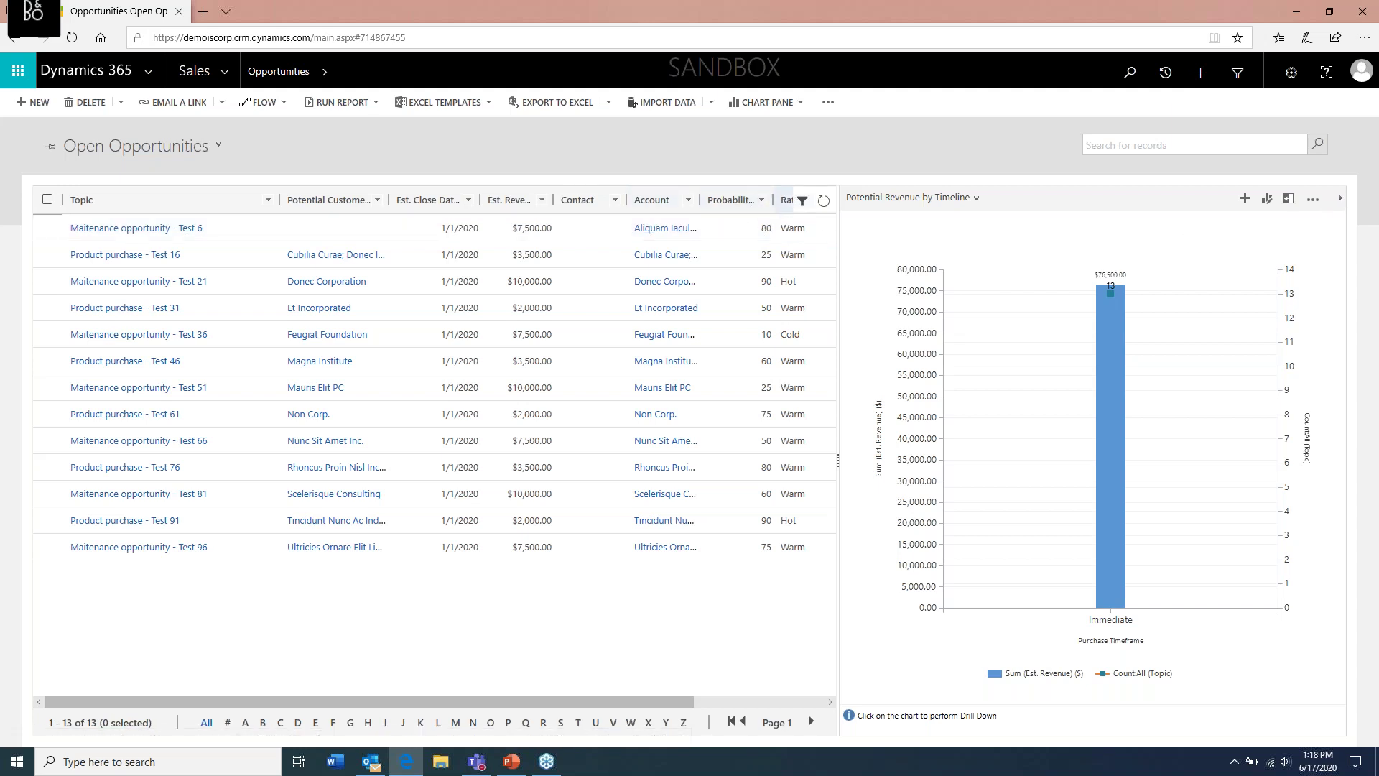
# Collapse the chart pane and try to bring back the full opportunity list by selecting all values in the Rating column filter.
pyautogui.click(1342, 197)
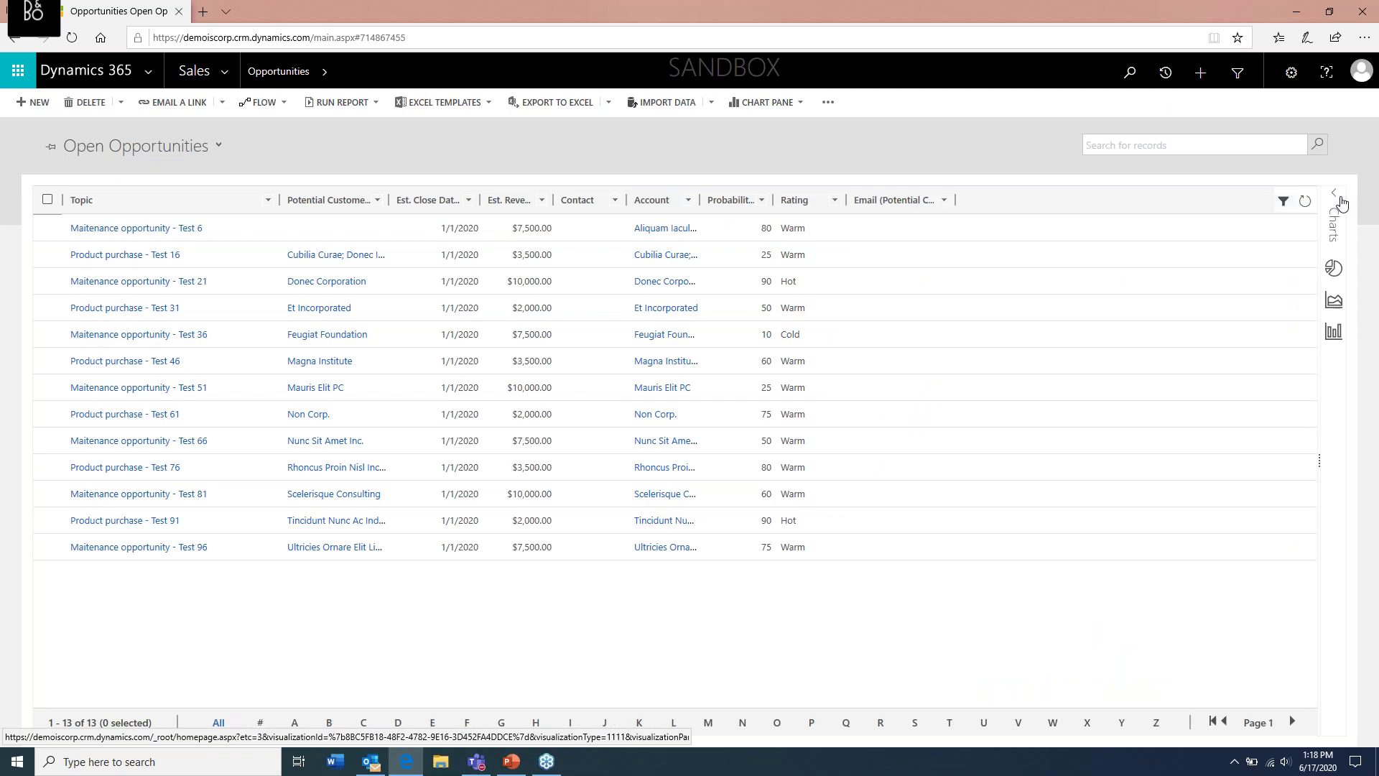
pyautogui.click(836, 201)
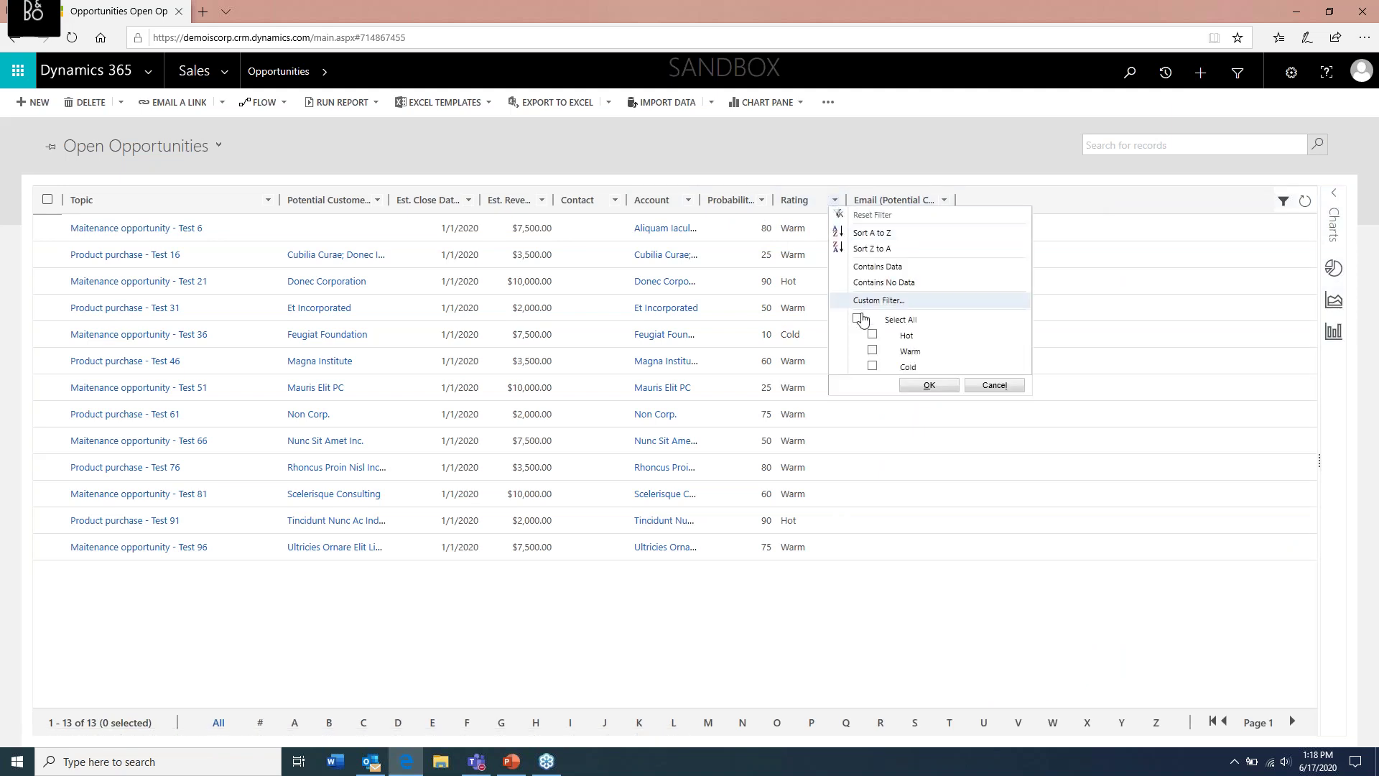
pyautogui.click(920, 388)
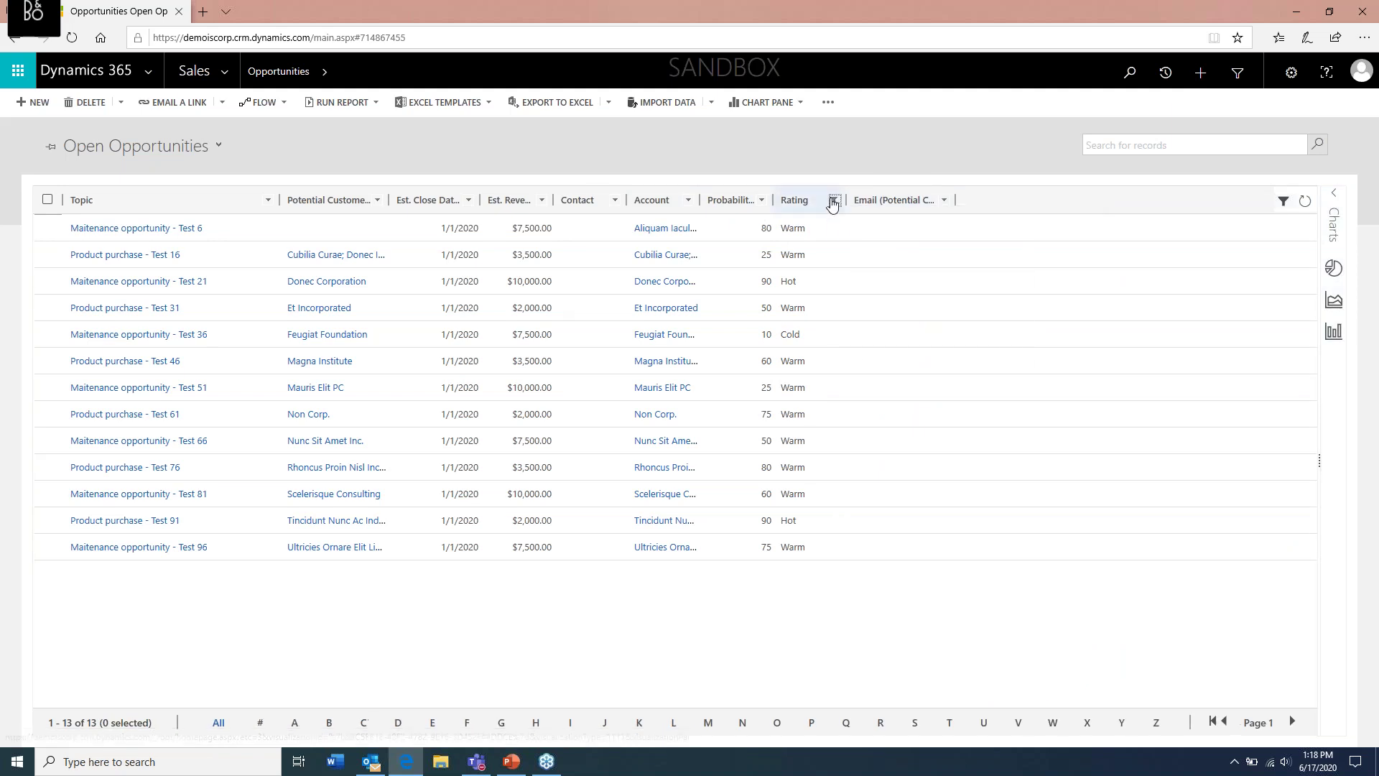
pyautogui.click(835, 200)
pyautogui.click(857, 318)
pyautogui.click(926, 388)
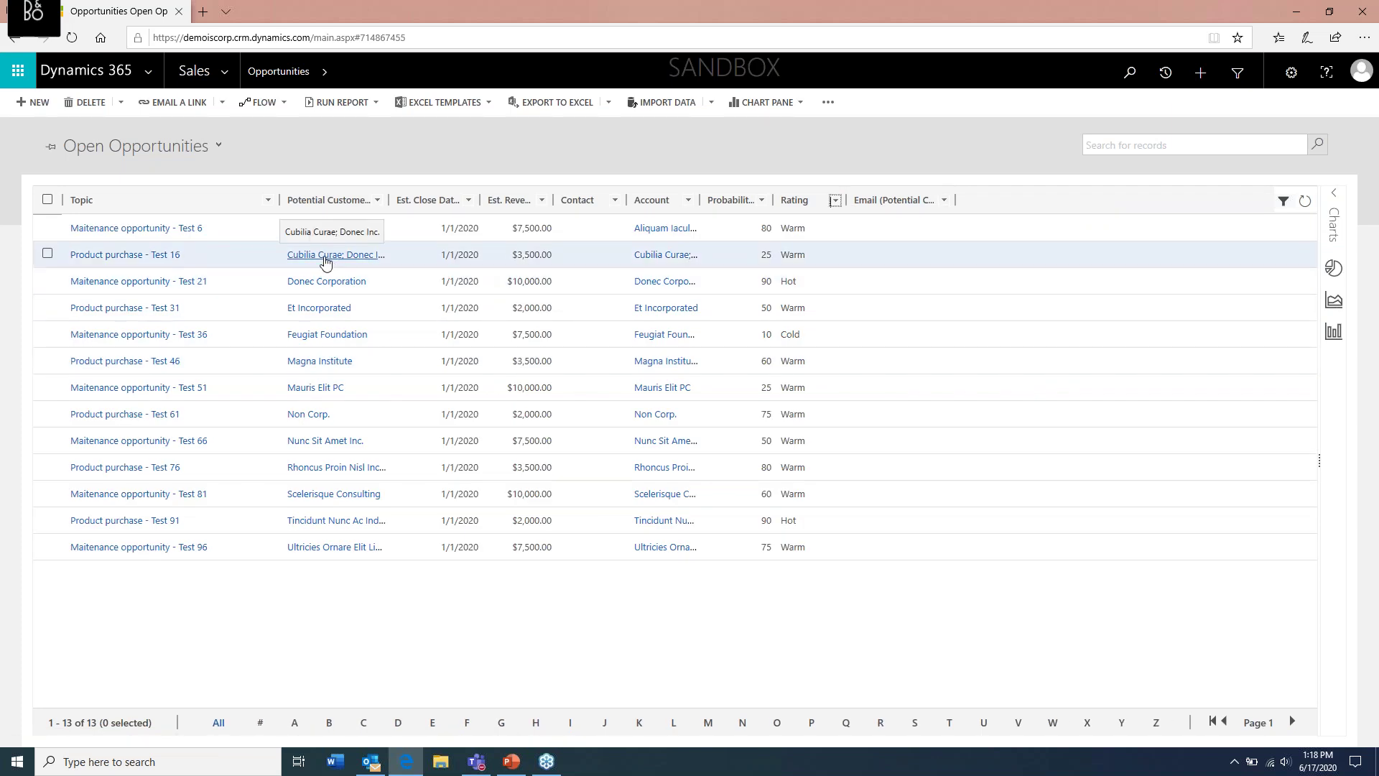
# Reload the opportunities page and display the Potential Revenue by Timeline chart in a widened chart pane.
pyautogui.click(73, 39)
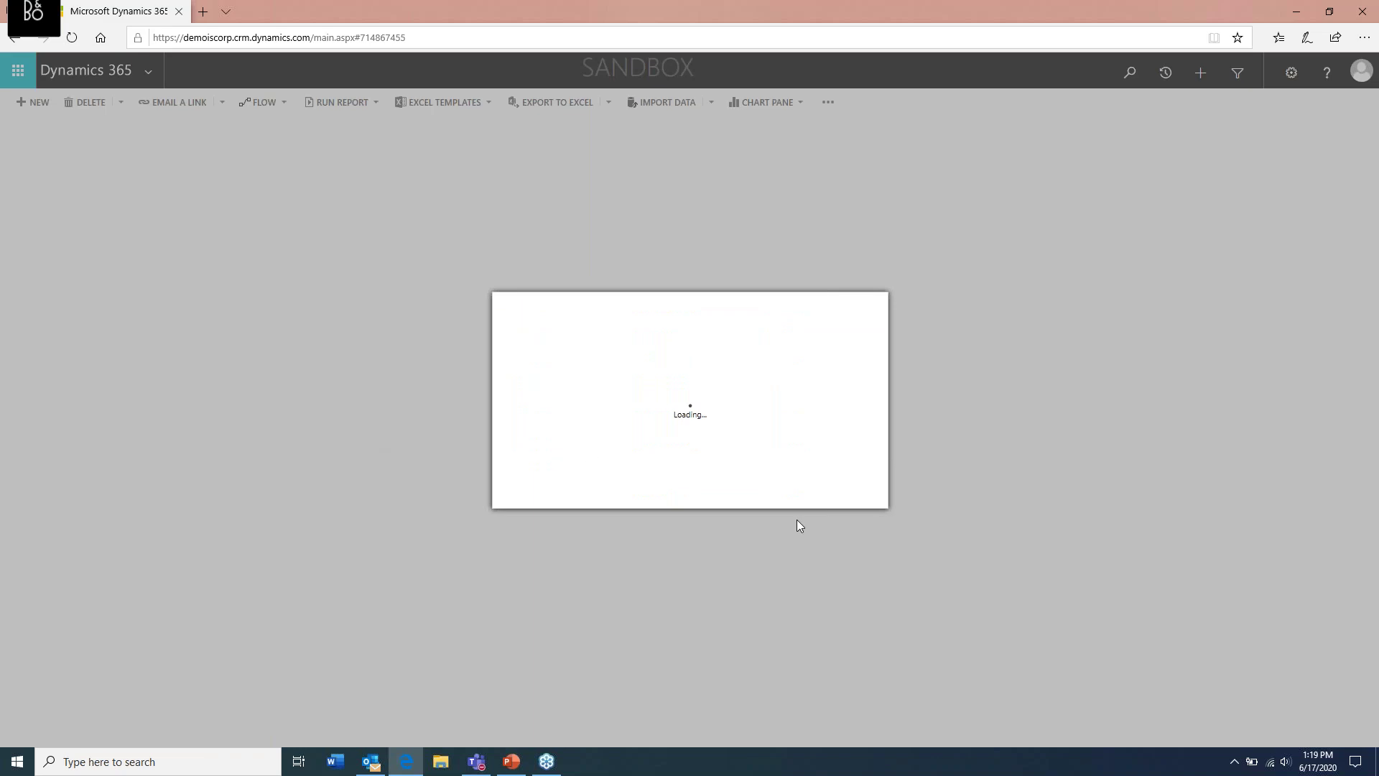
pyautogui.click(854, 497)
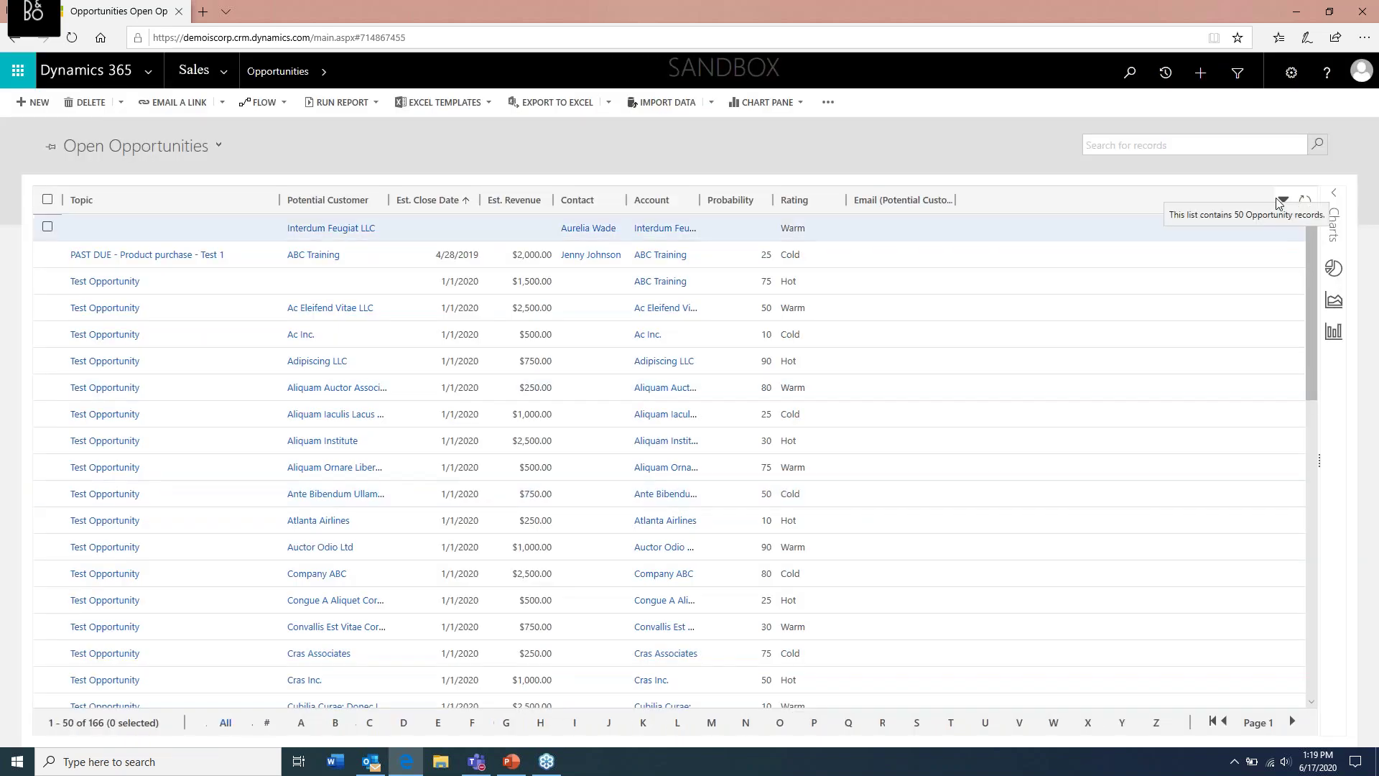
pyautogui.click(1326, 203)
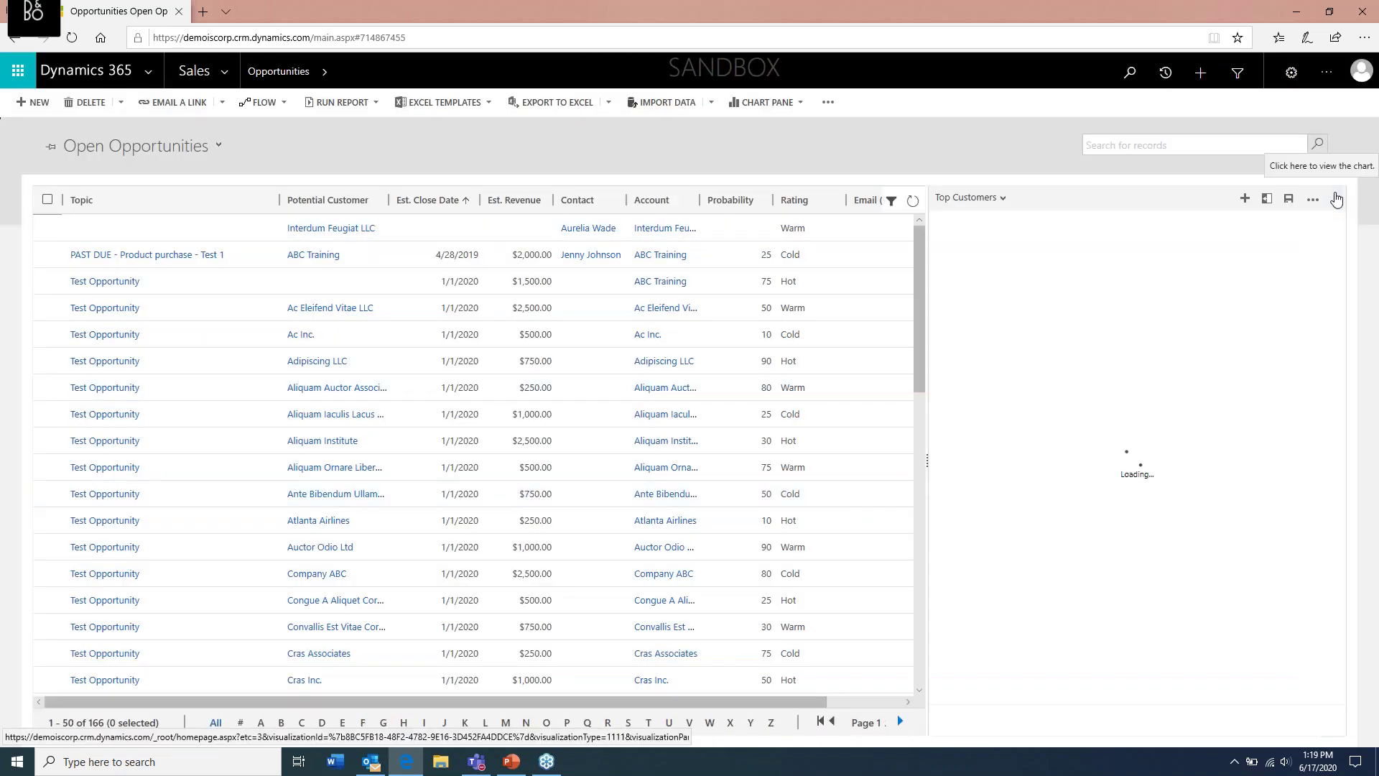
pyautogui.moveTo(926, 459); pyautogui.dragTo(854, 464)
pyautogui.click(929, 197)
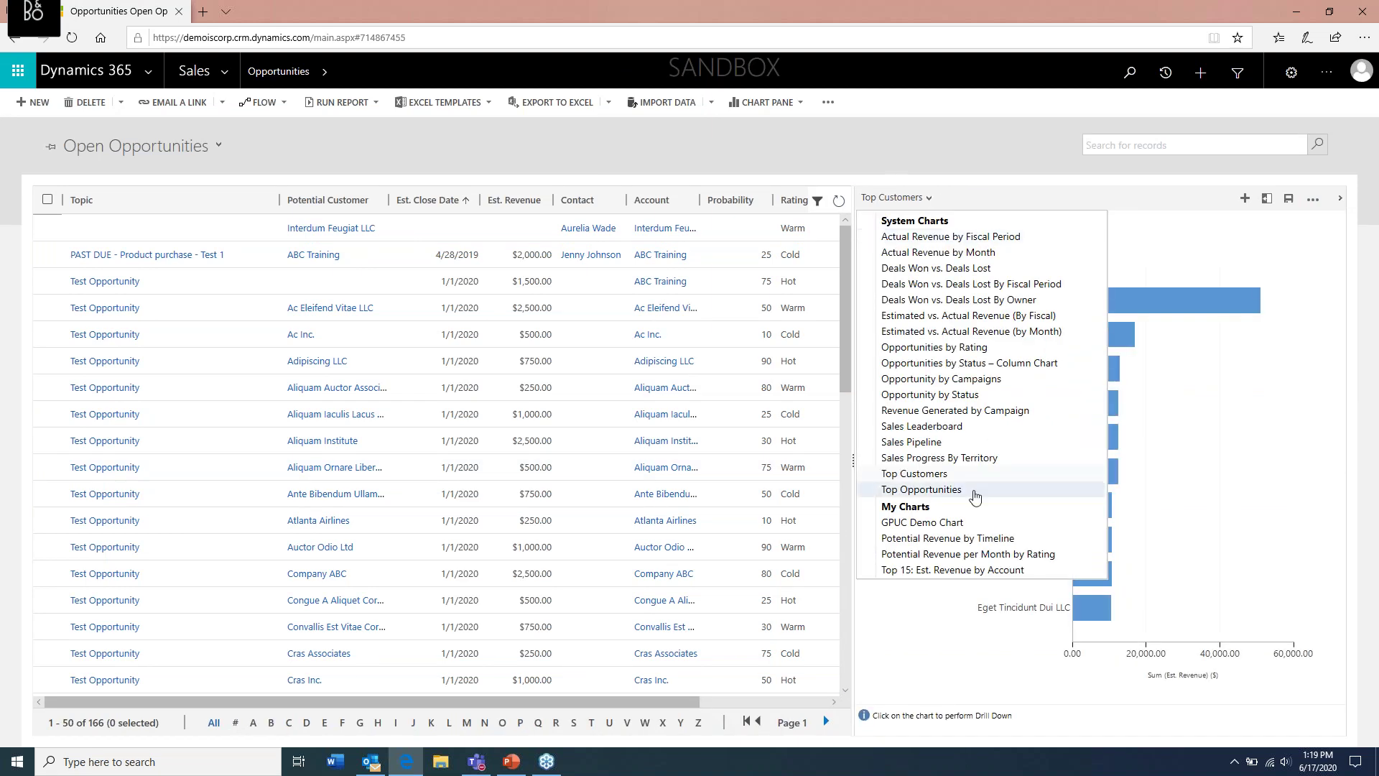
pyautogui.click(961, 543)
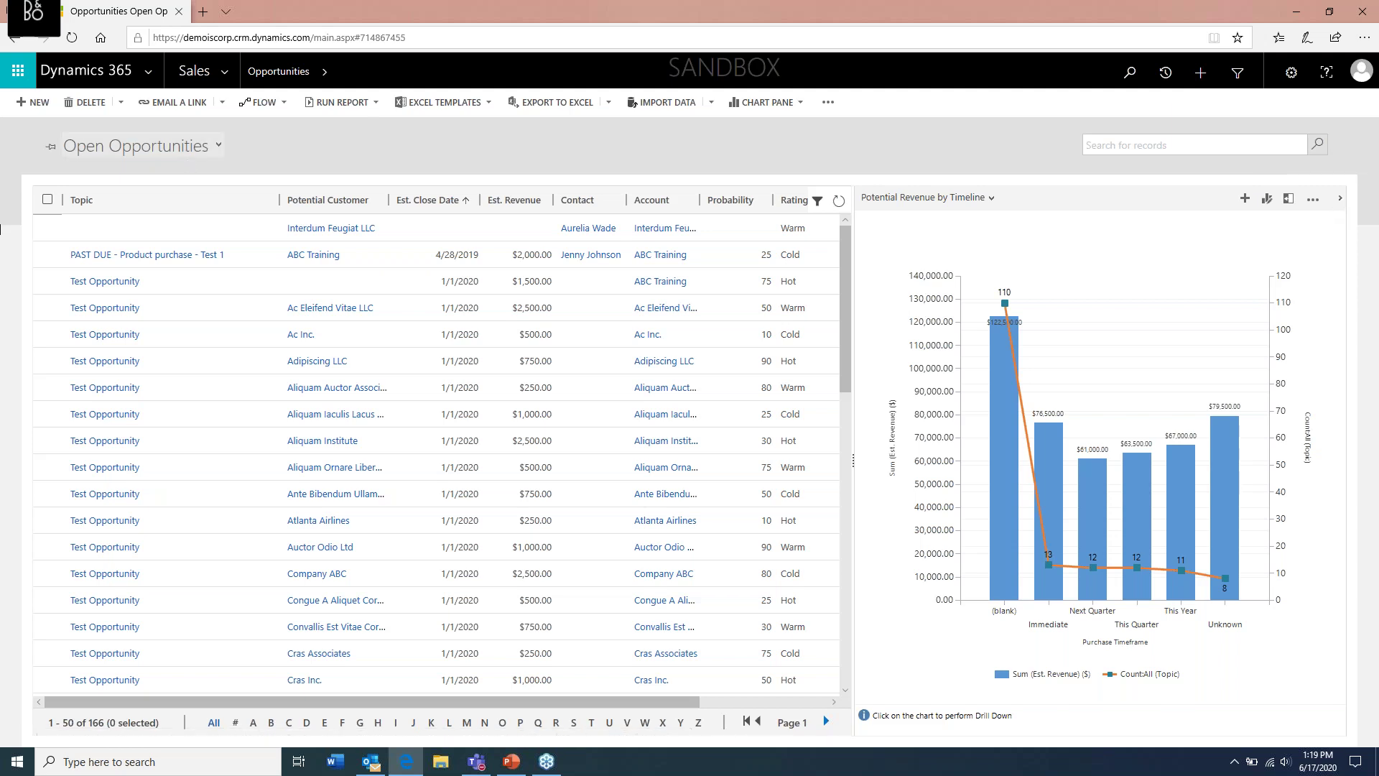
# Open the ABC Training record from the Accounts list in the Sales area.
pyautogui.click(225, 76)
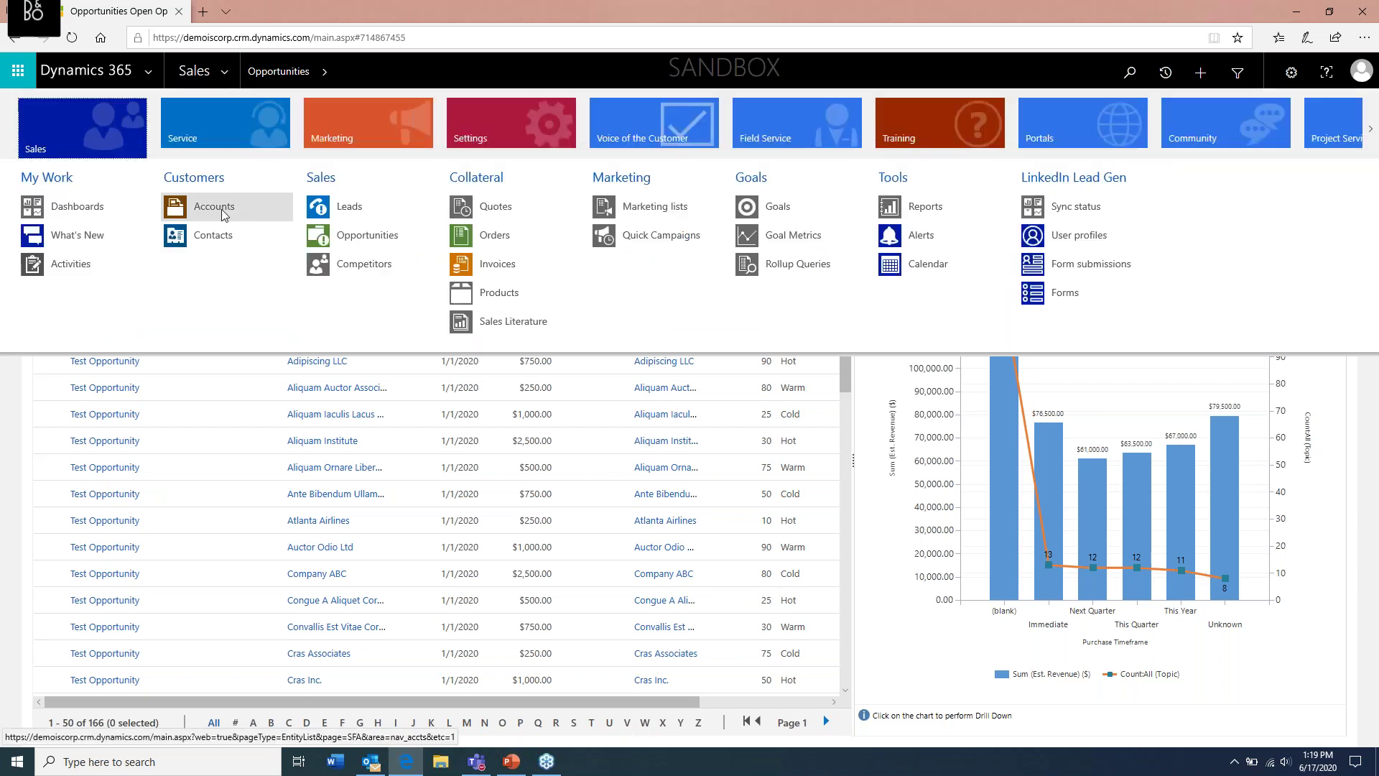
pyautogui.click(215, 207)
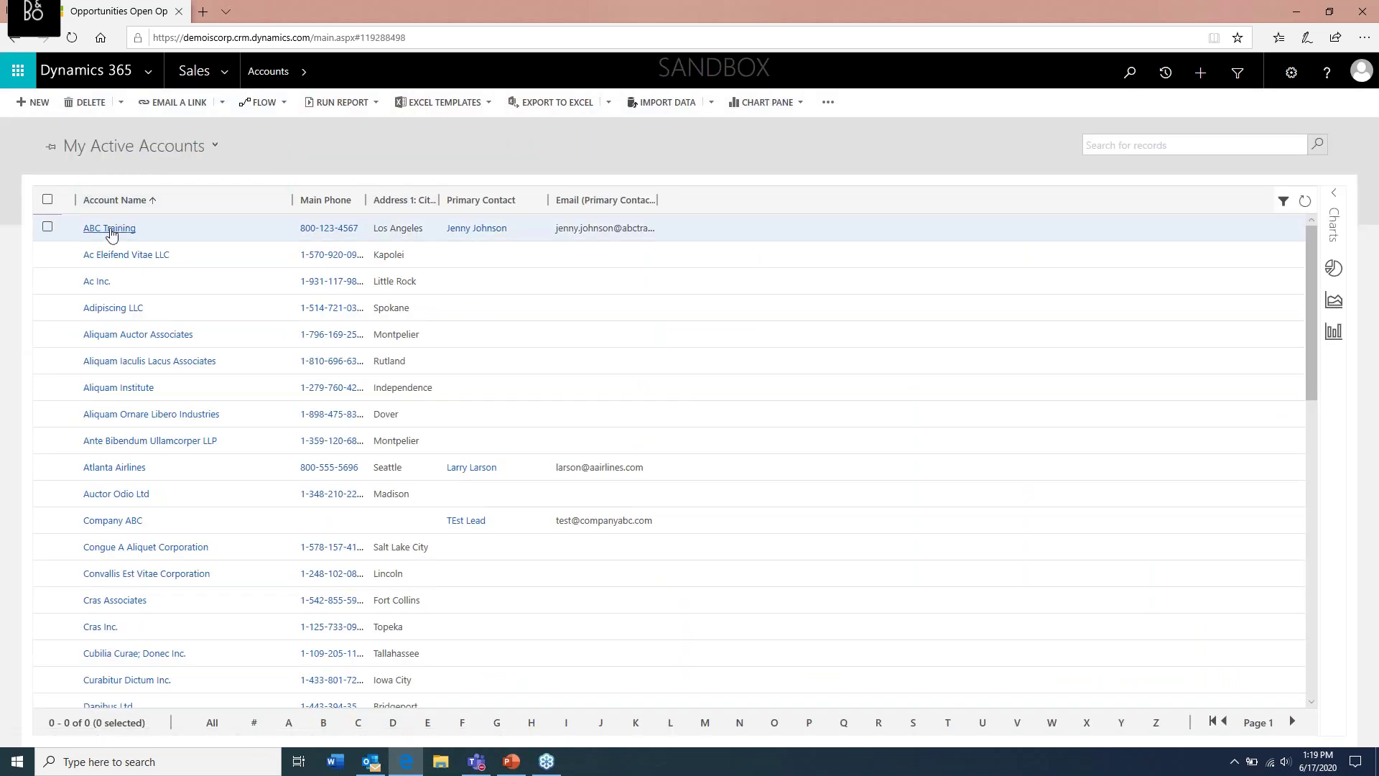
pyautogui.click(110, 229)
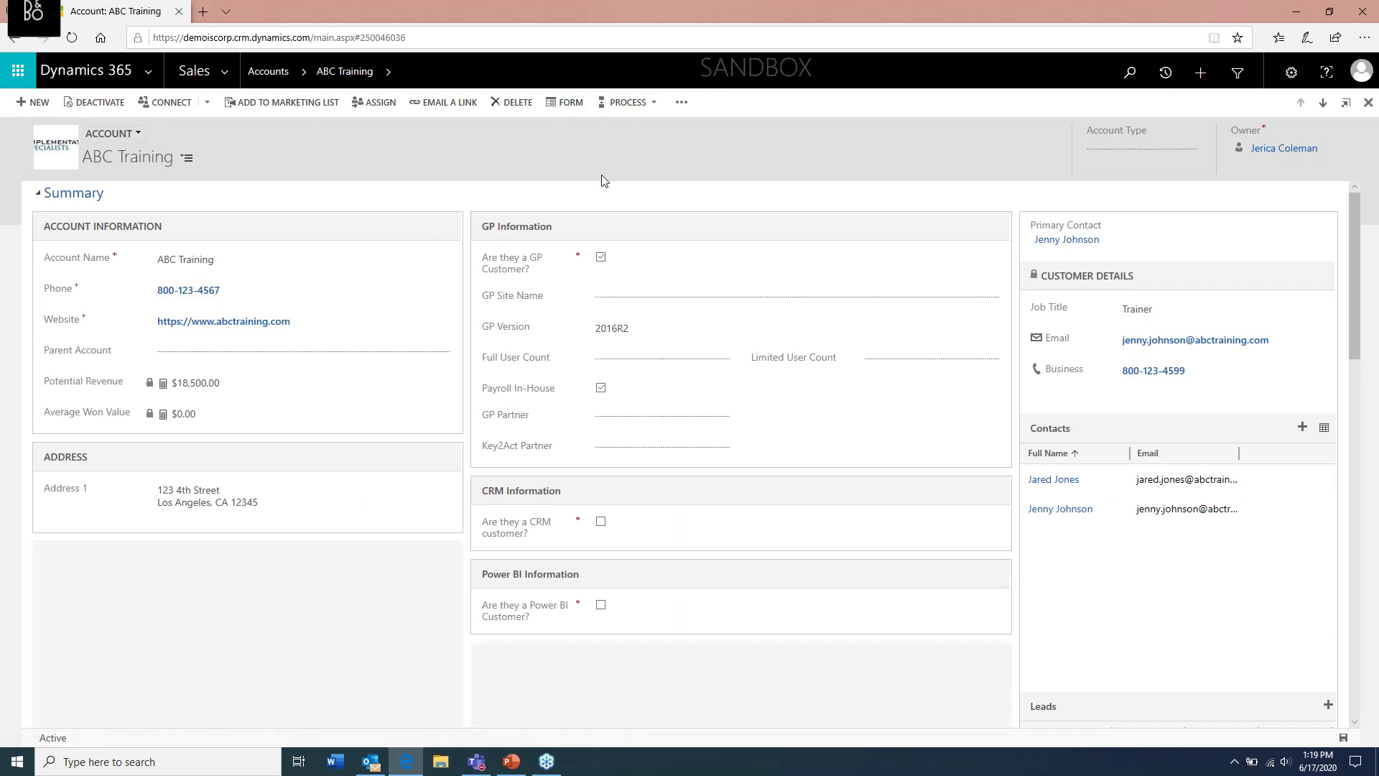
# Open the Account form in the form editor, maximize its window and select the Average Won Value field in the Summary section.
pyautogui.click(568, 105)
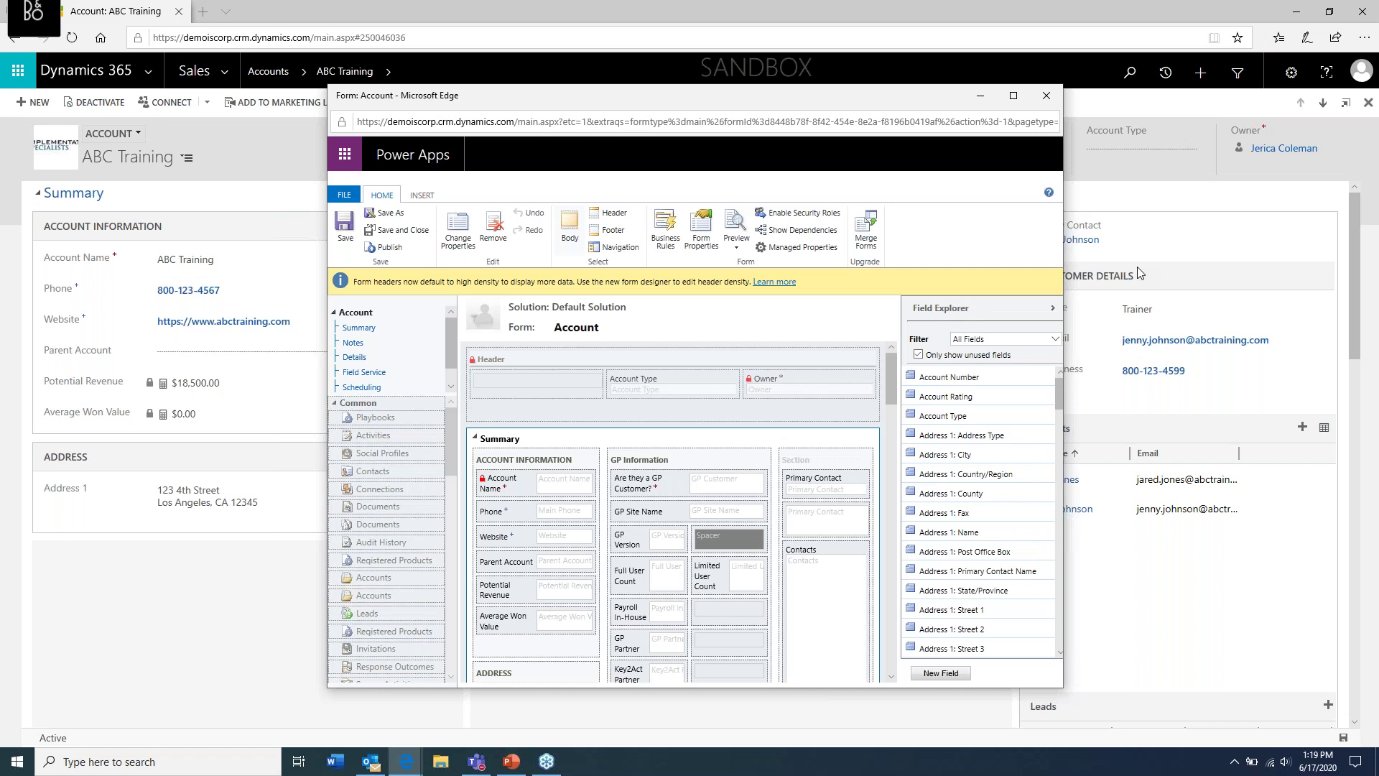
pyautogui.click(1013, 97)
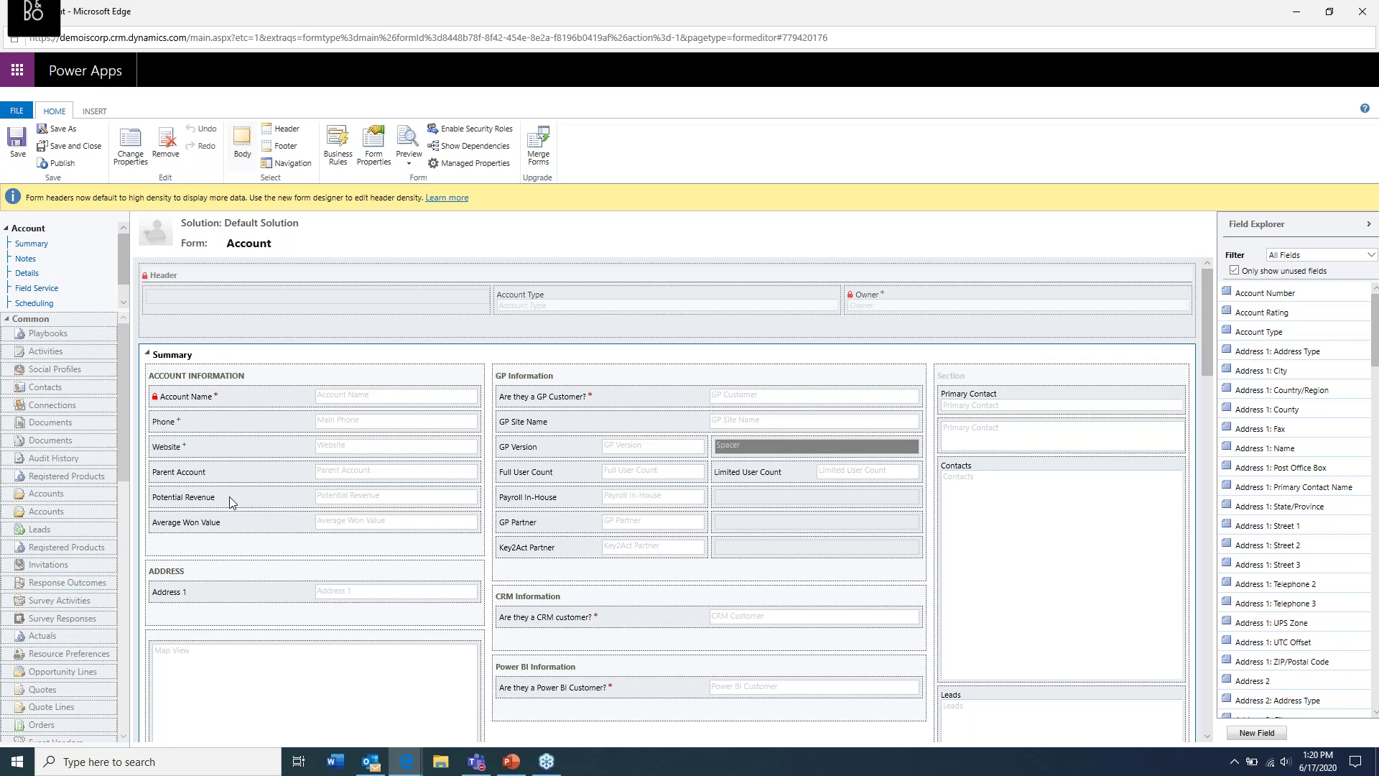
pyautogui.click(196, 524)
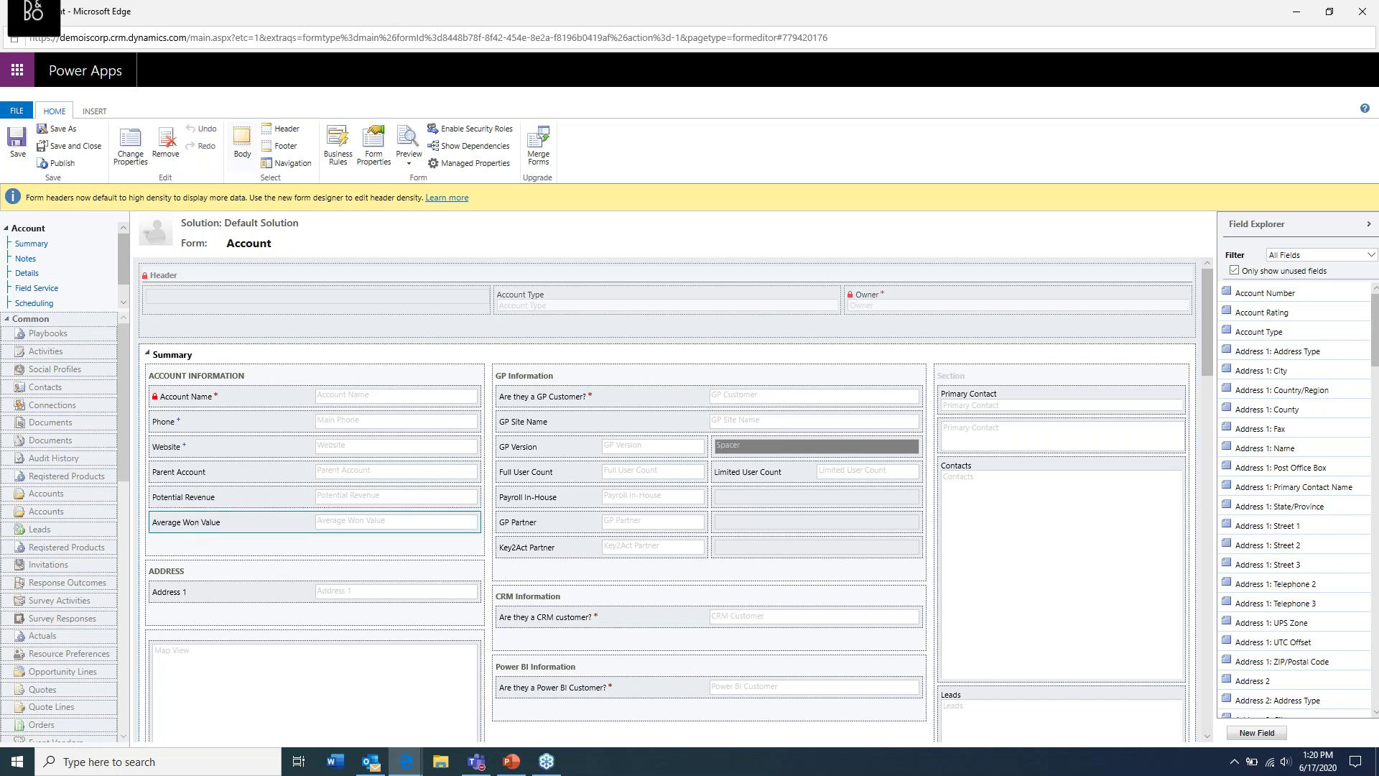
# Insert a sub-grid after the Average Won Value field and name it Top Opportunities.
pyautogui.click(97, 113)
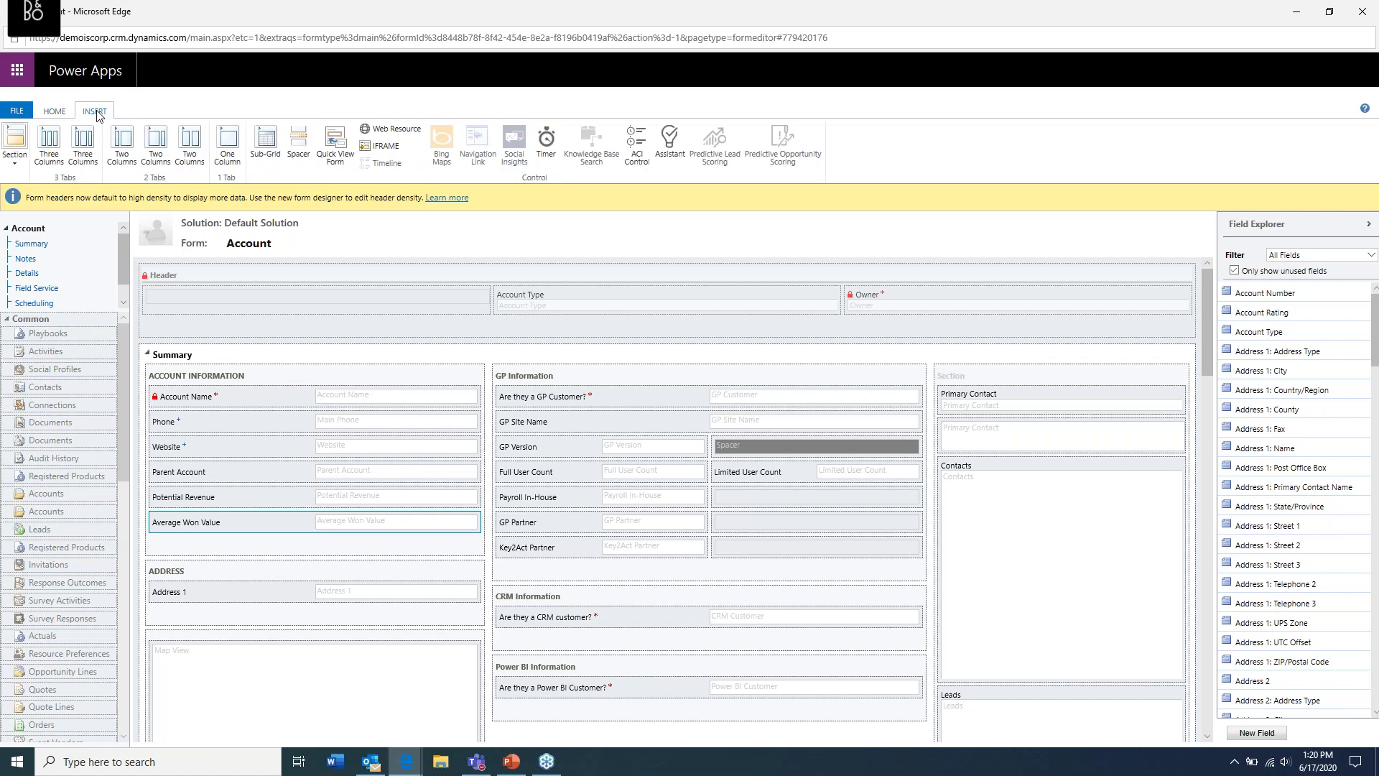
pyautogui.click(267, 147)
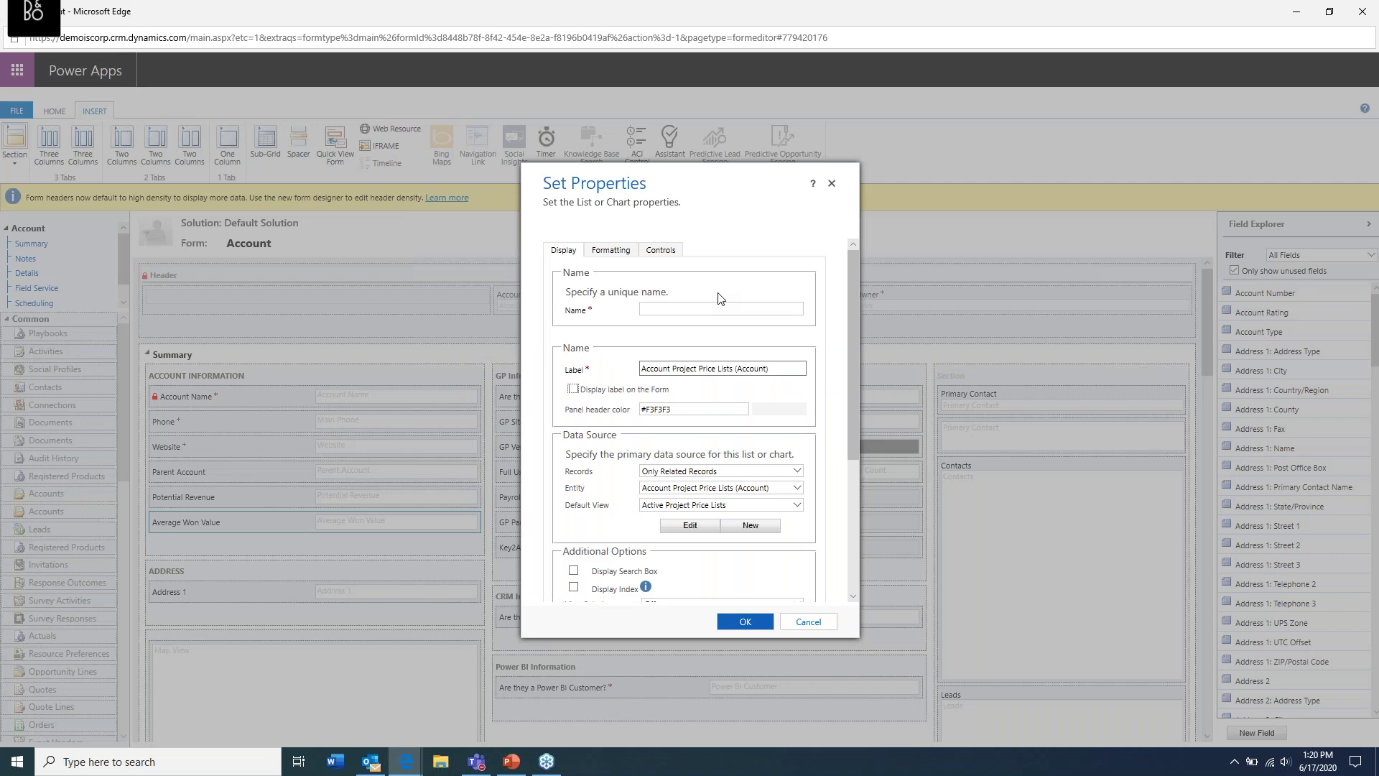
pyautogui.click(685, 307)
pyautogui.write('Top Opportunitie')
pyautogui.scroll(-3, 693, 397)
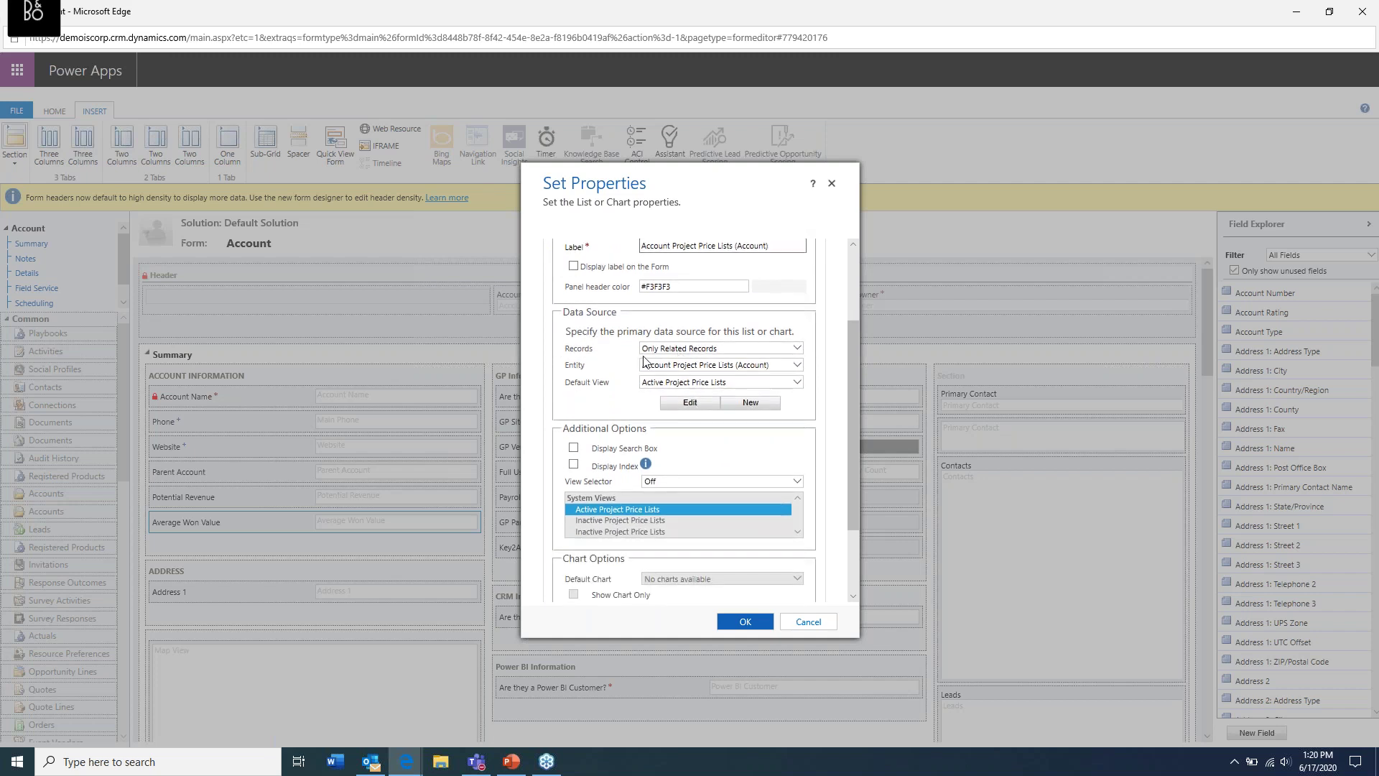
# Set the sub-grid's data source to the Opportunities (Account) entity with Open Opportunities as the default view.
pyautogui.click(797, 365)
pyautogui.moveTo(805, 419); pyautogui.dragTo(816, 541)
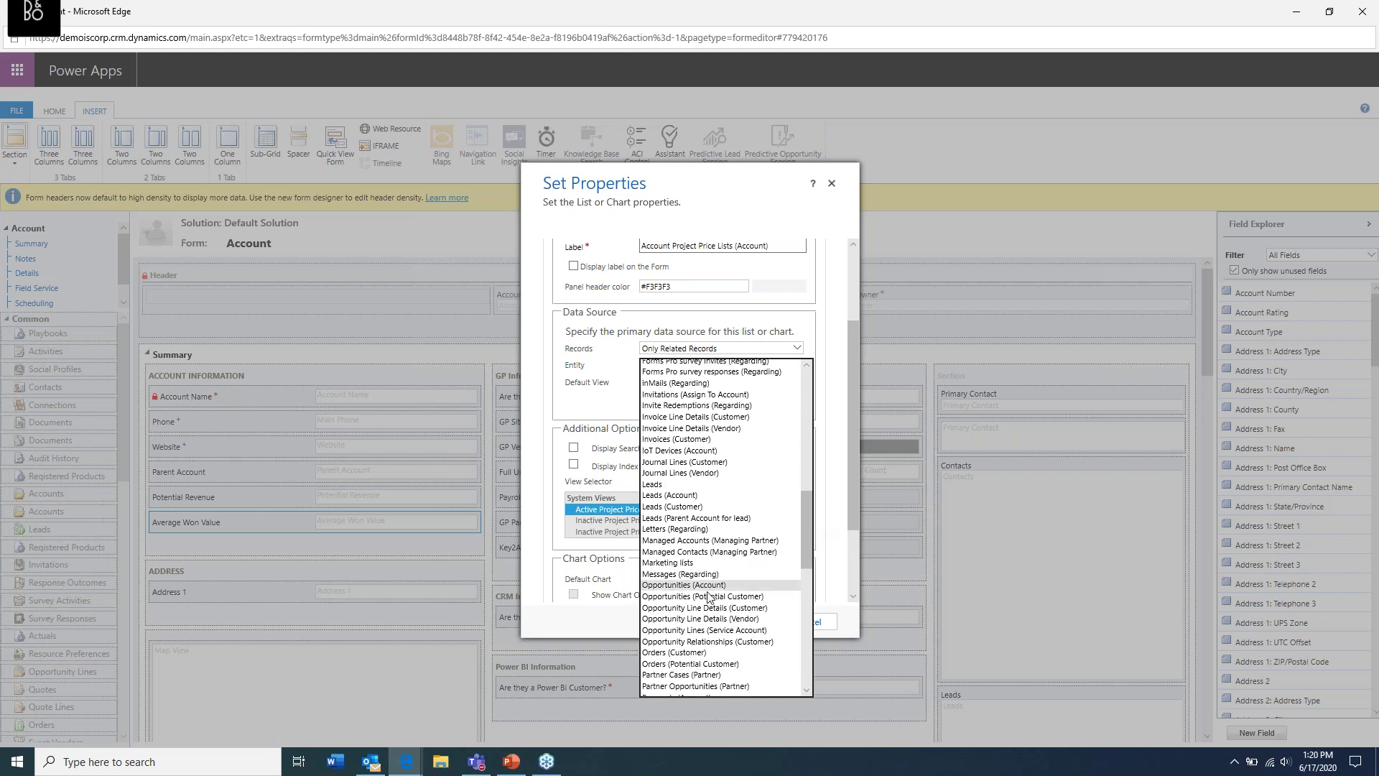
pyautogui.click(701, 586)
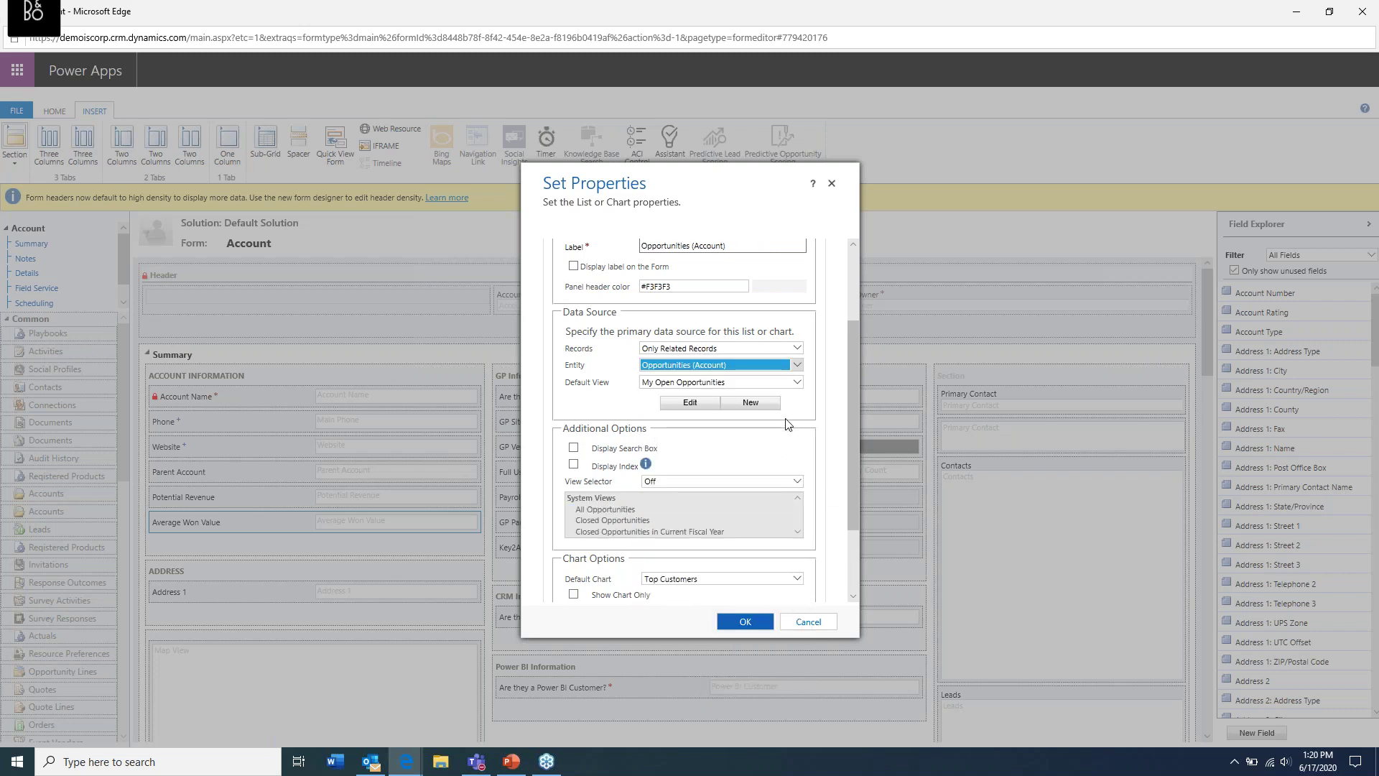
pyautogui.click(797, 385)
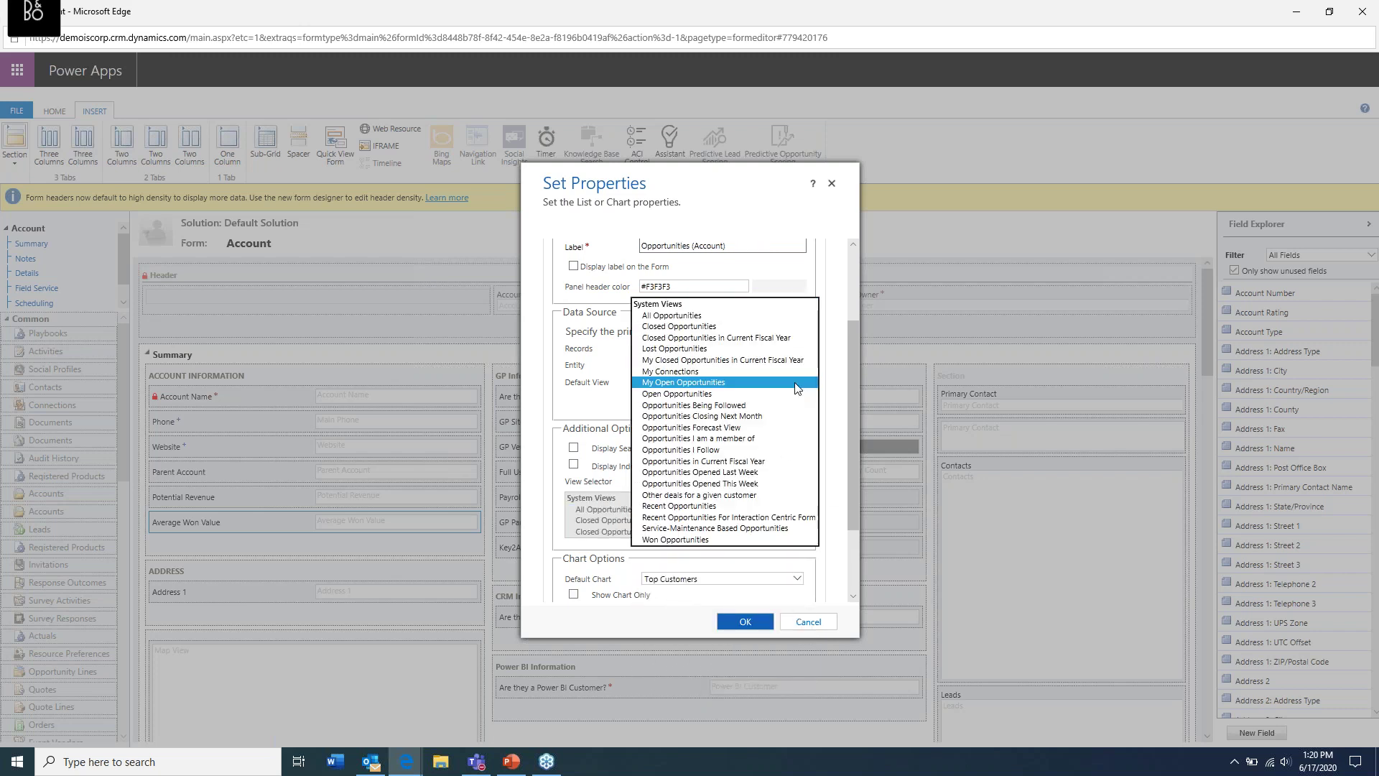
pyautogui.click(701, 396)
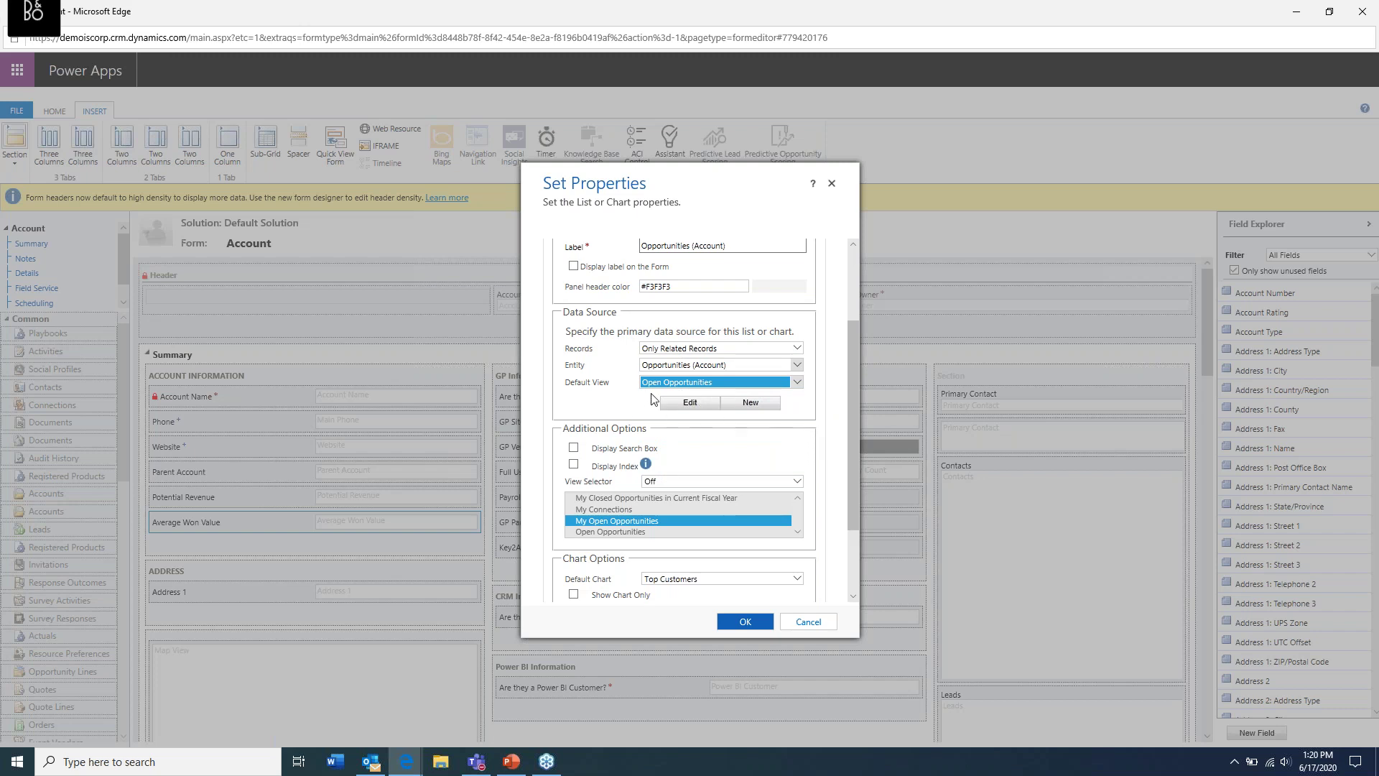
pyautogui.click(821, 429)
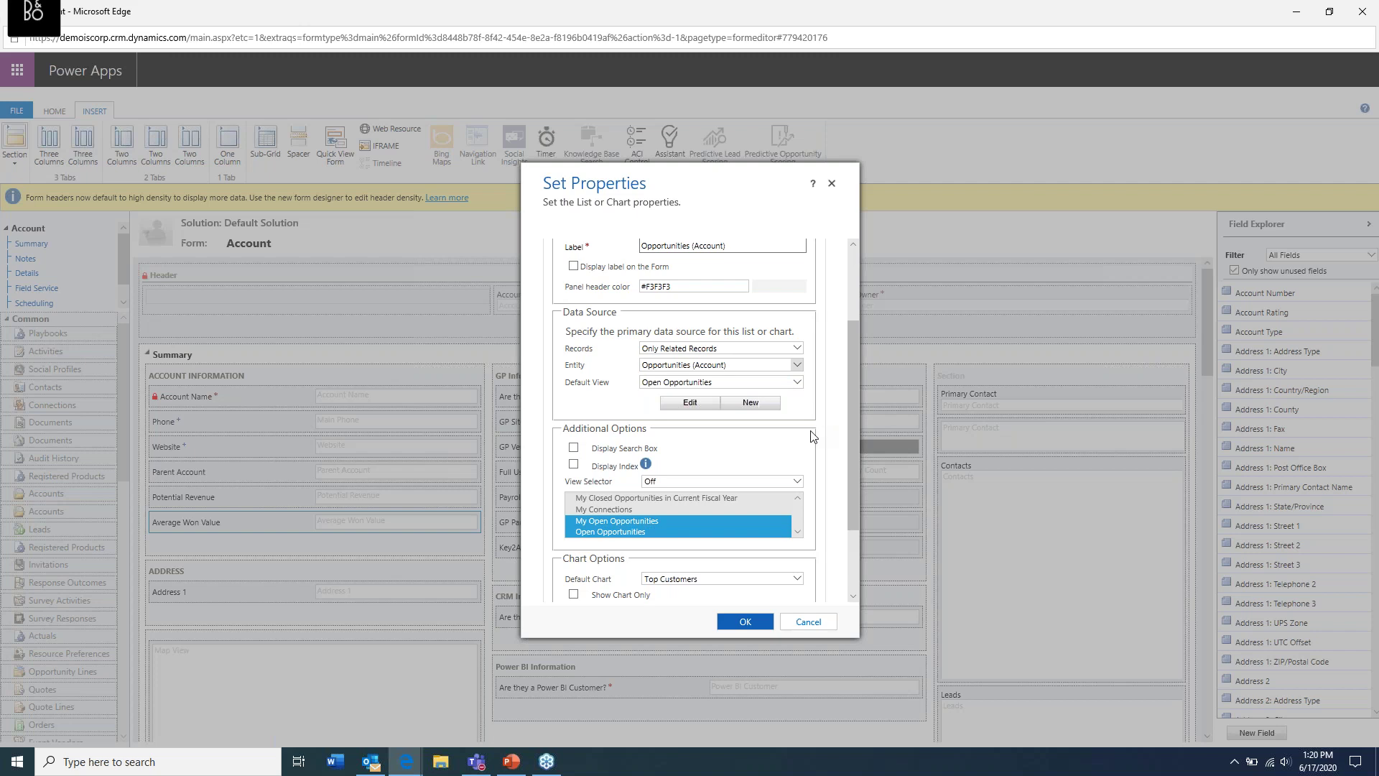
# Choose Top Opportunities as the sub-grid's default chart and enable Show Chart Only.
pyautogui.scroll(-3, 812, 432)
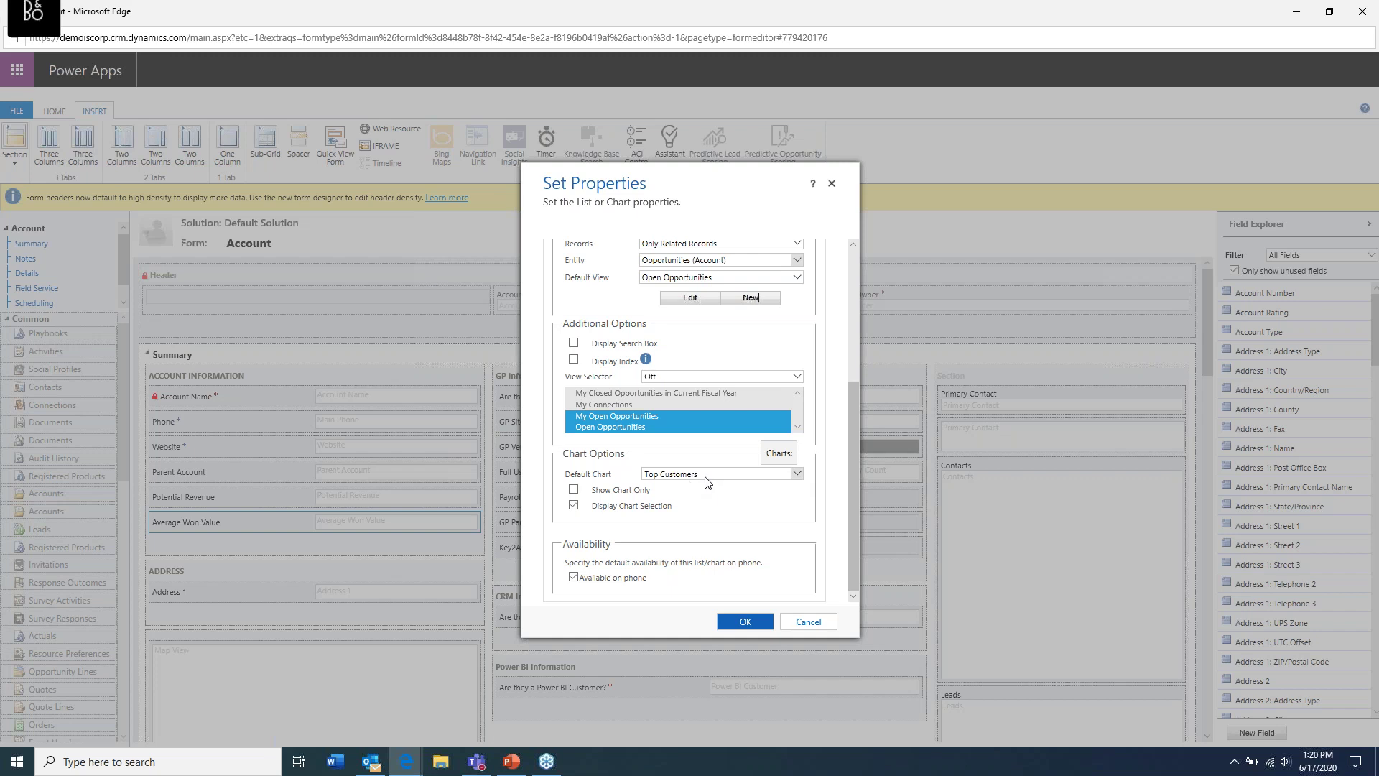
pyautogui.click(747, 476)
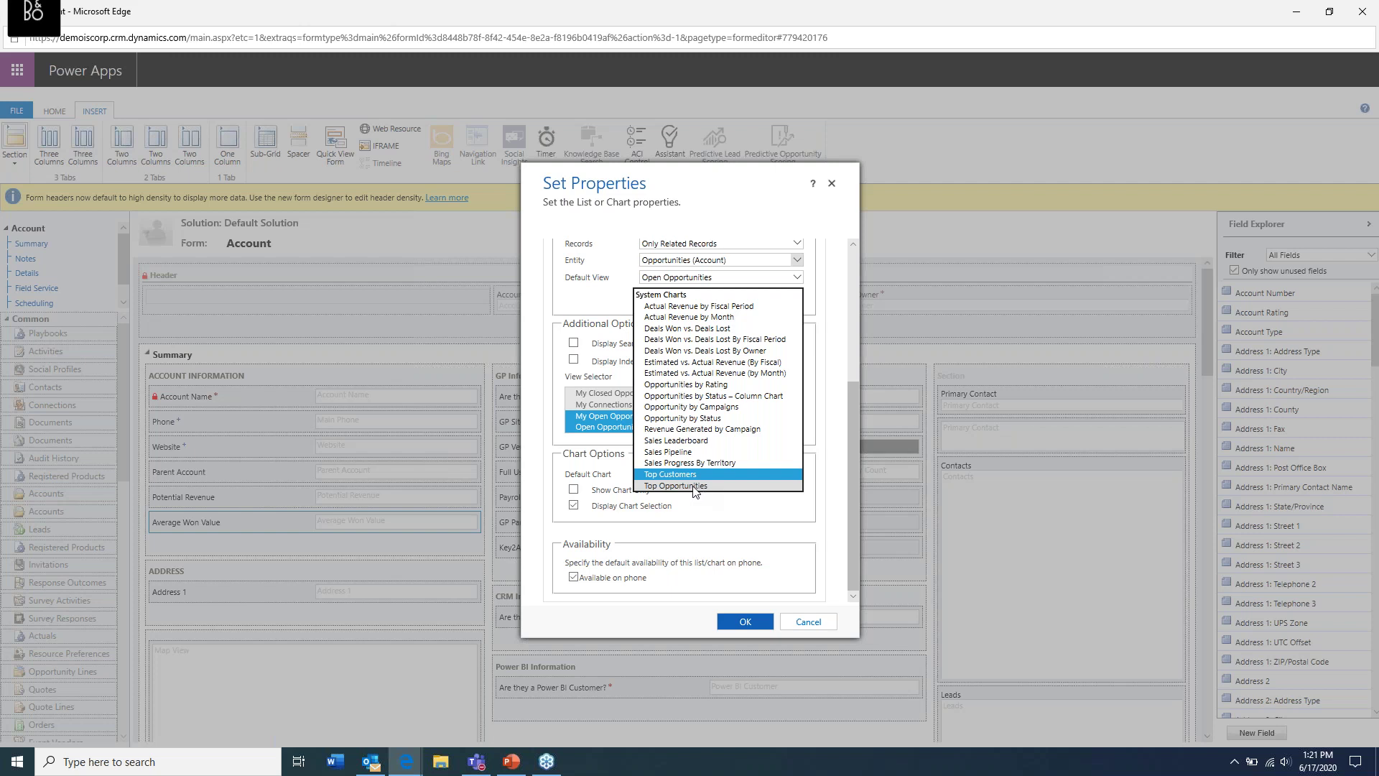
pyautogui.click(659, 487)
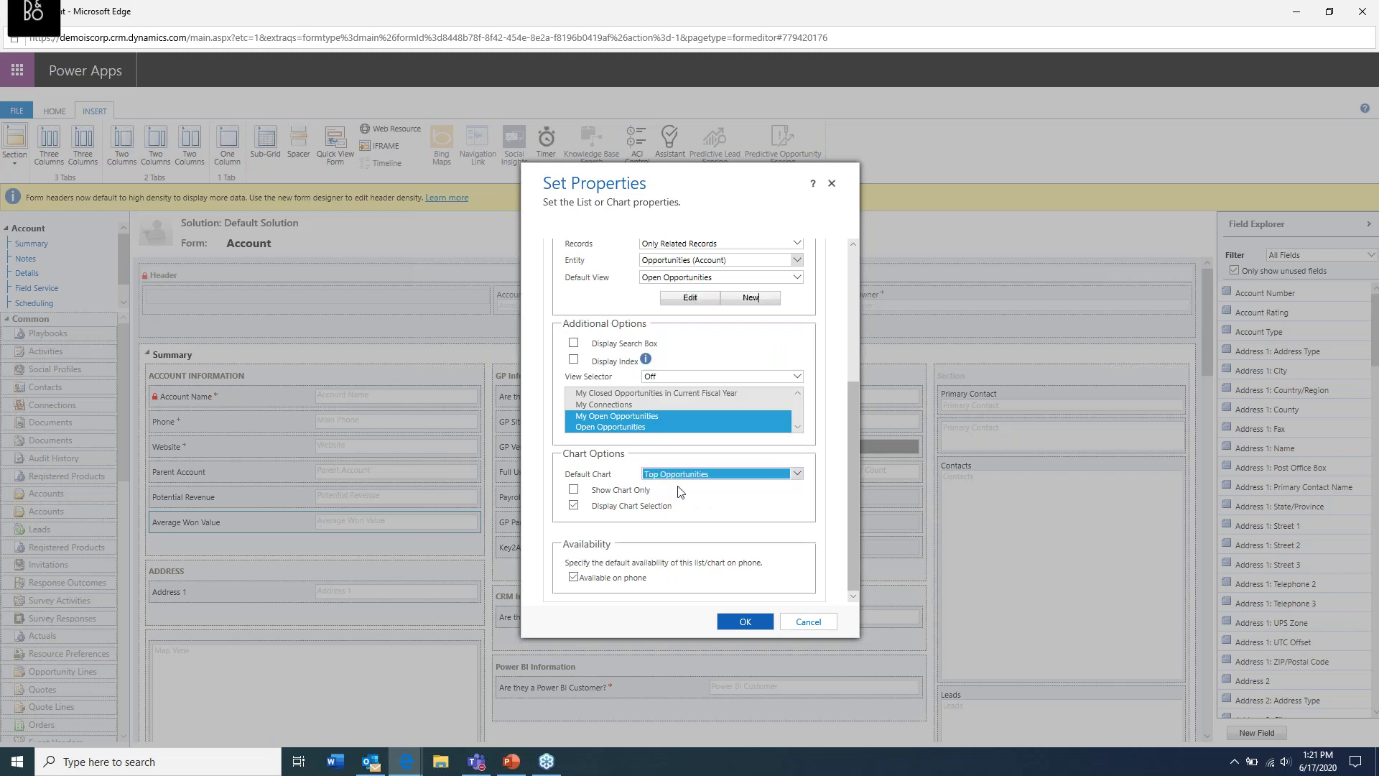
pyautogui.click(574, 493)
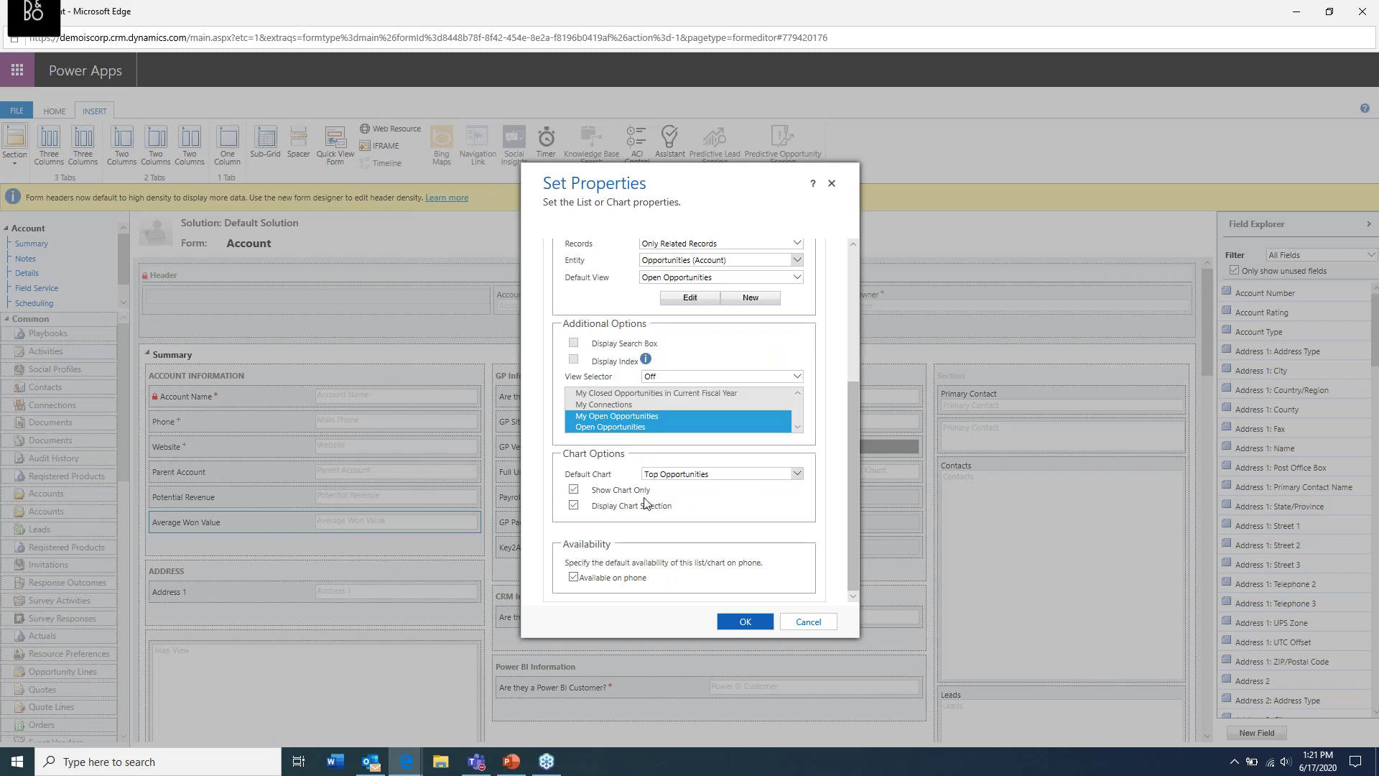
# Set the sub-grid's number of rows to 12 and try to apply the properties.
pyautogui.scroll(3, 614, 542)
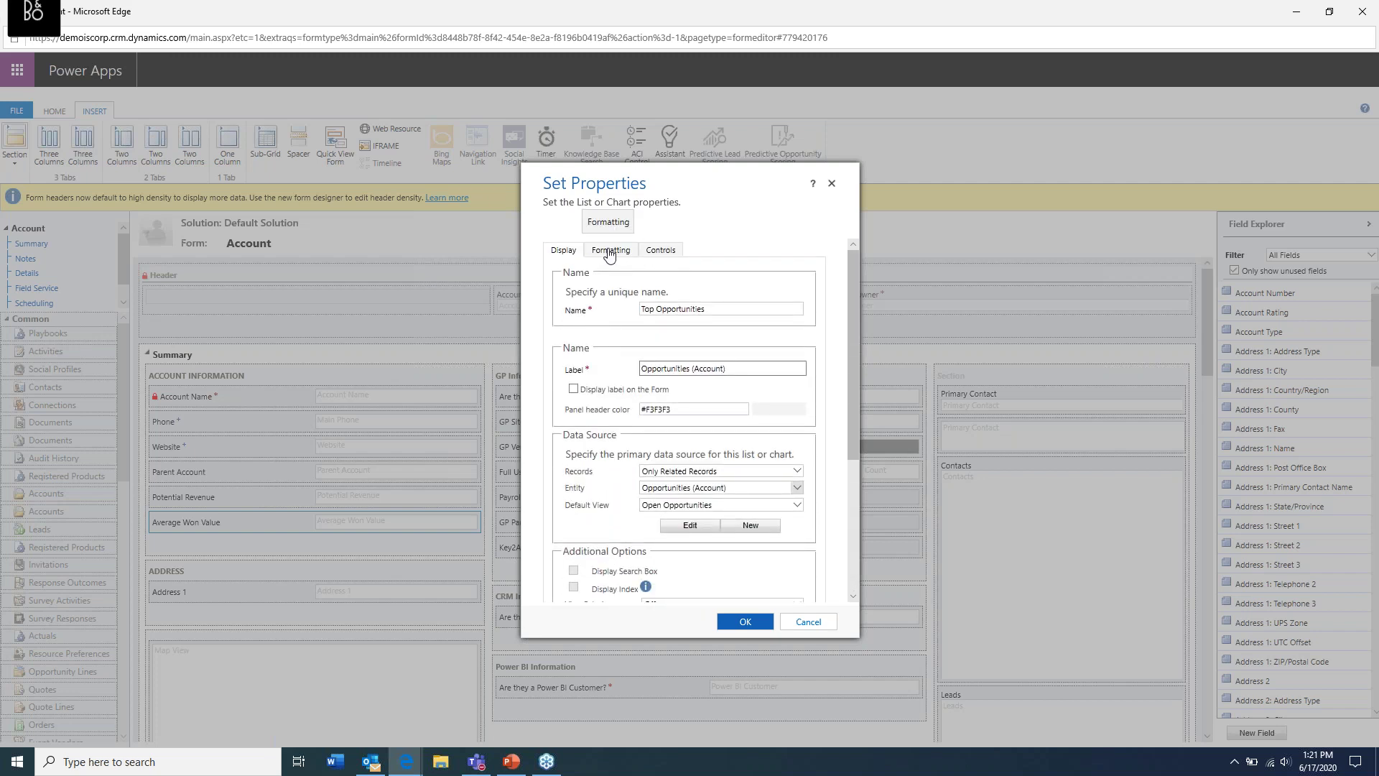
pyautogui.click(609, 253)
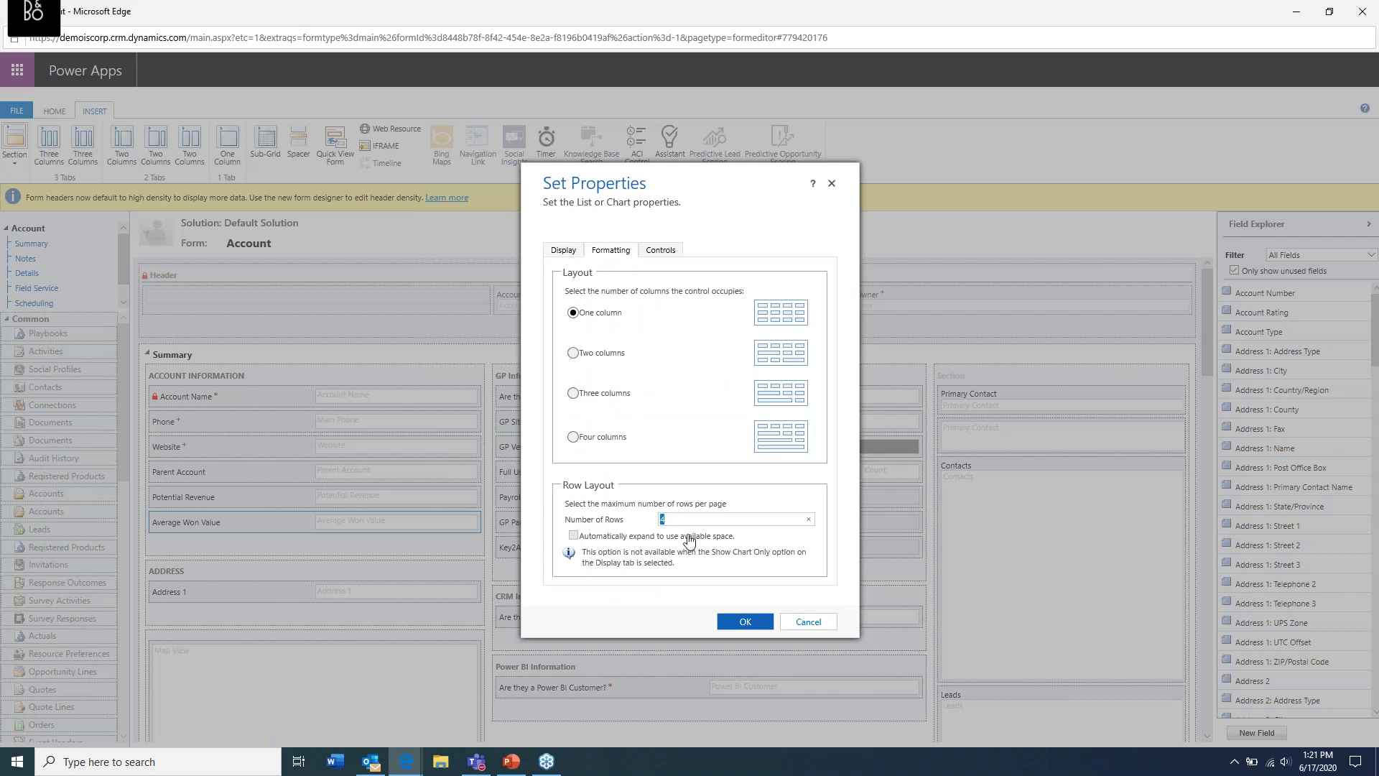
pyautogui.write('12')
pyautogui.click(747, 622)
pyautogui.click(740, 438)
# Remove the space from the sub-grid's name and add the chart to the Account form.
pyautogui.click(563, 252)
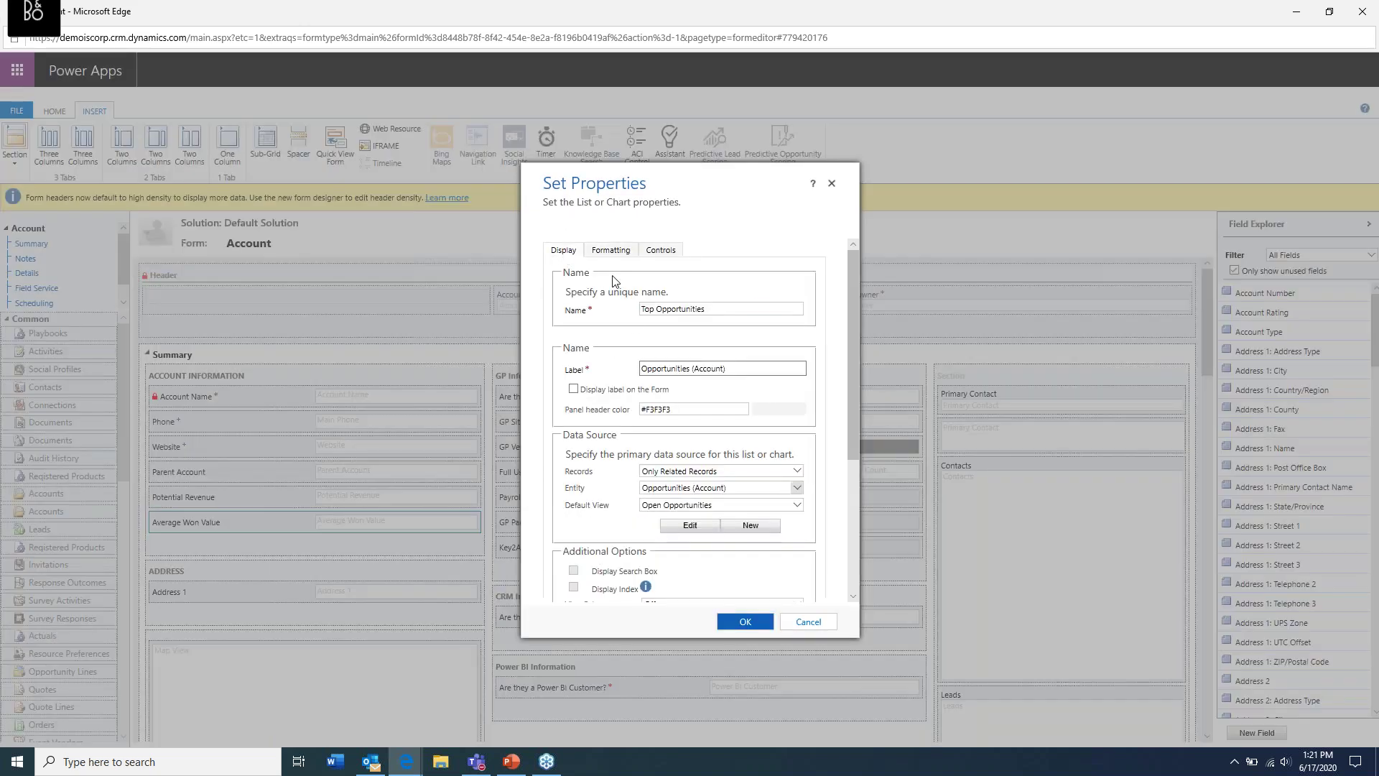
pyautogui.click(657, 308)
pyautogui.press('BackSpace')
pyautogui.click(747, 623)
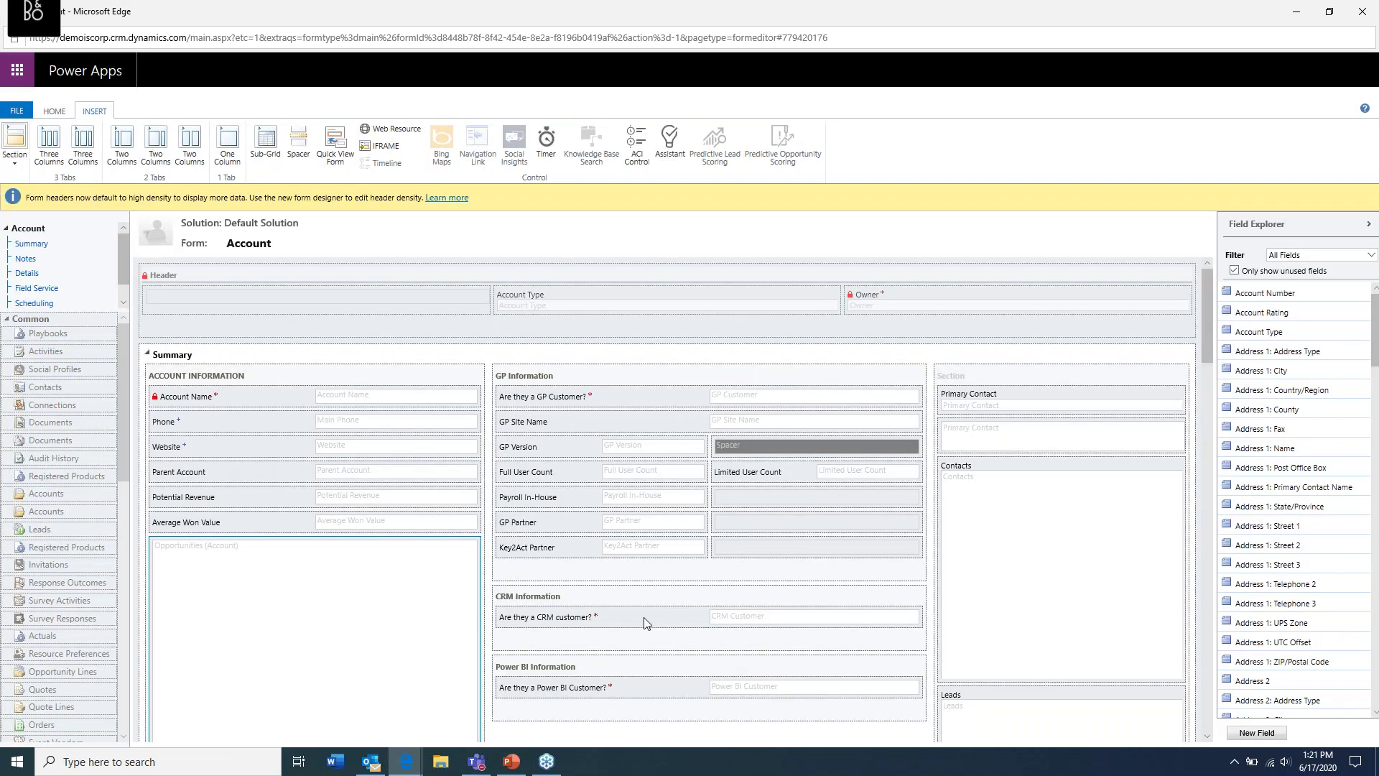
# Publish the edited Account form, close the form editor and reload the ABC Training account record.
pyautogui.scroll(-1, 265, 567)
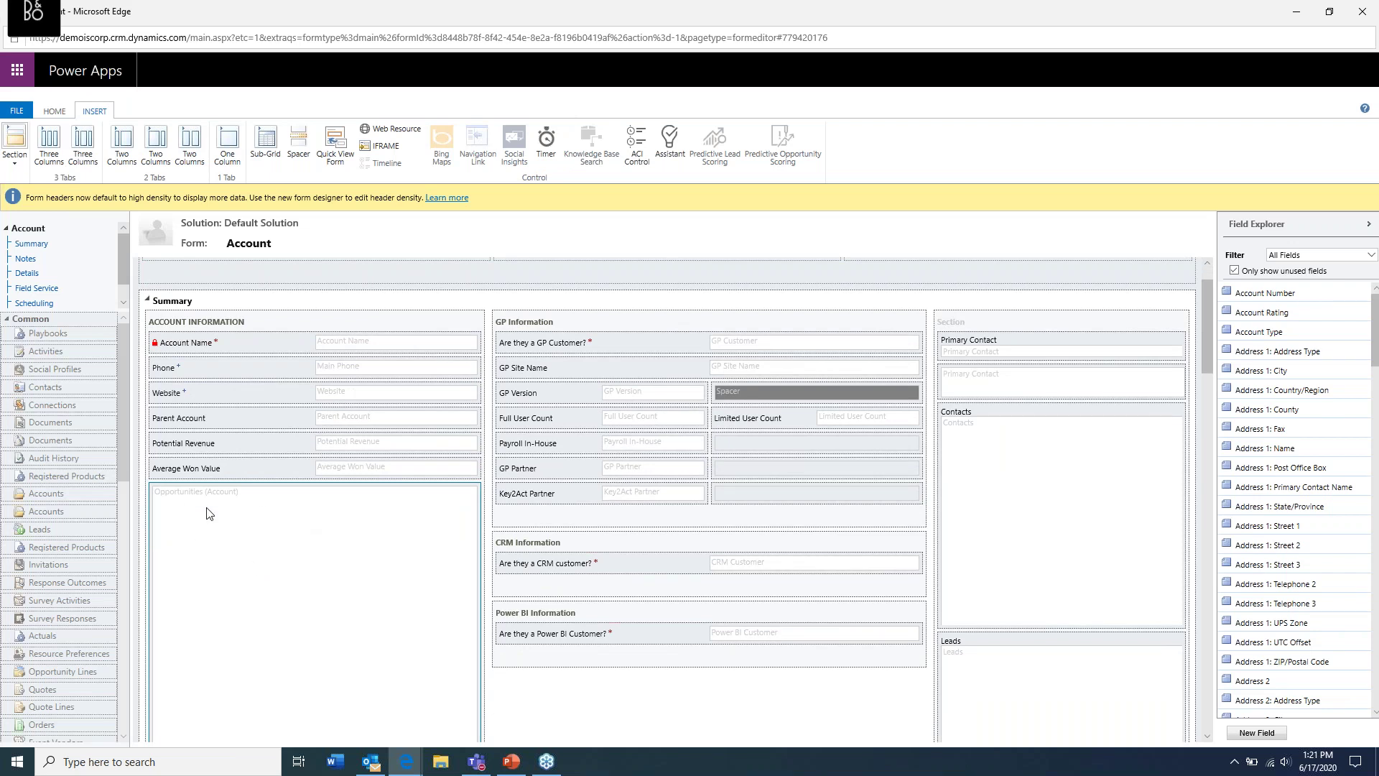
pyautogui.click(47, 112)
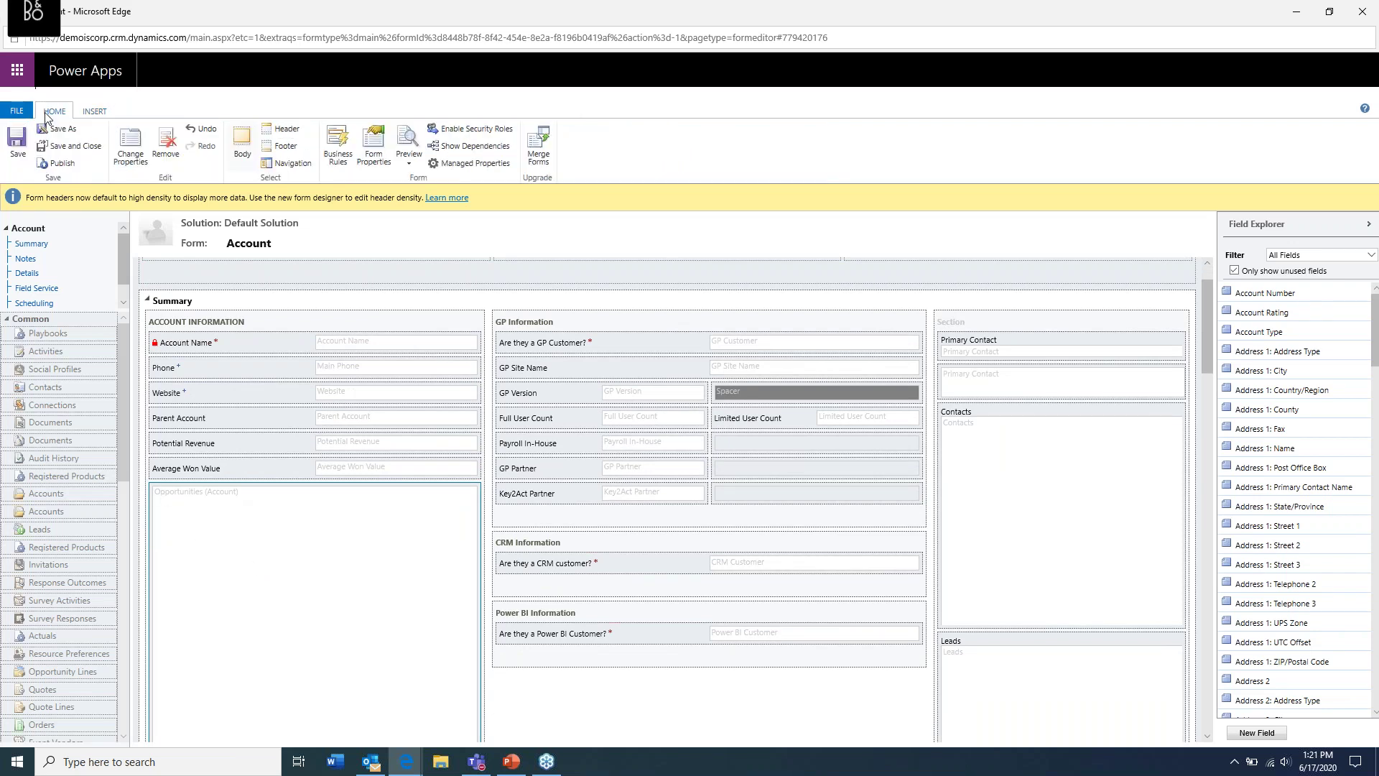
pyautogui.click(67, 166)
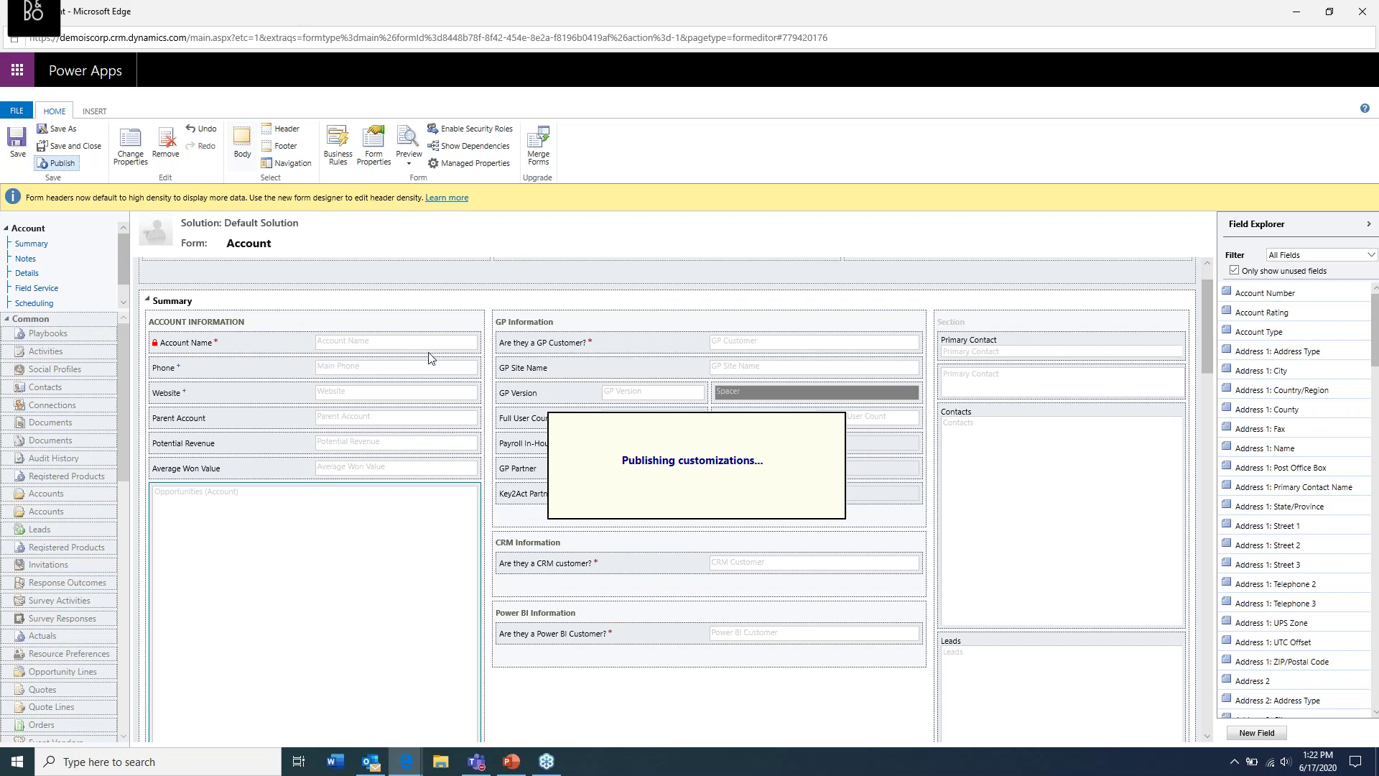
pyautogui.click(1362, 11)
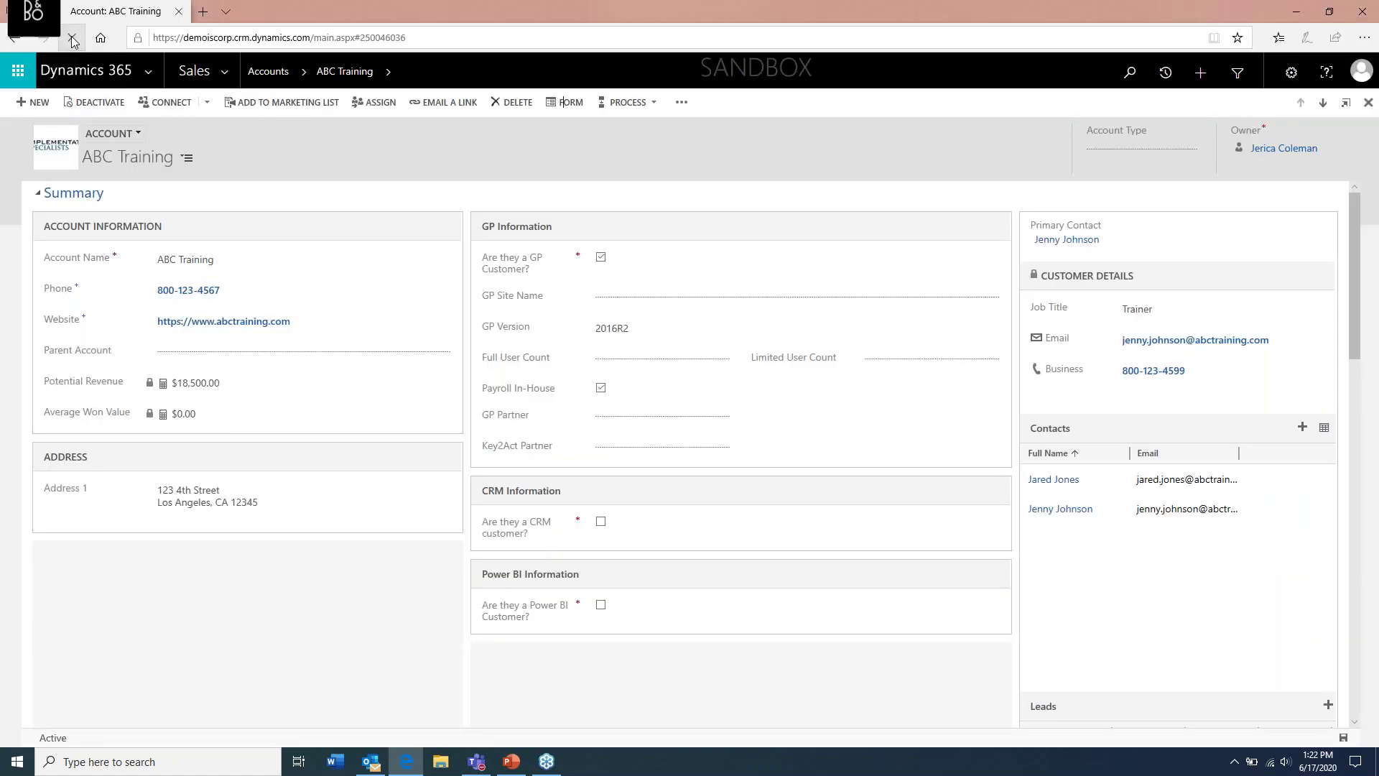
pyautogui.press('F5')
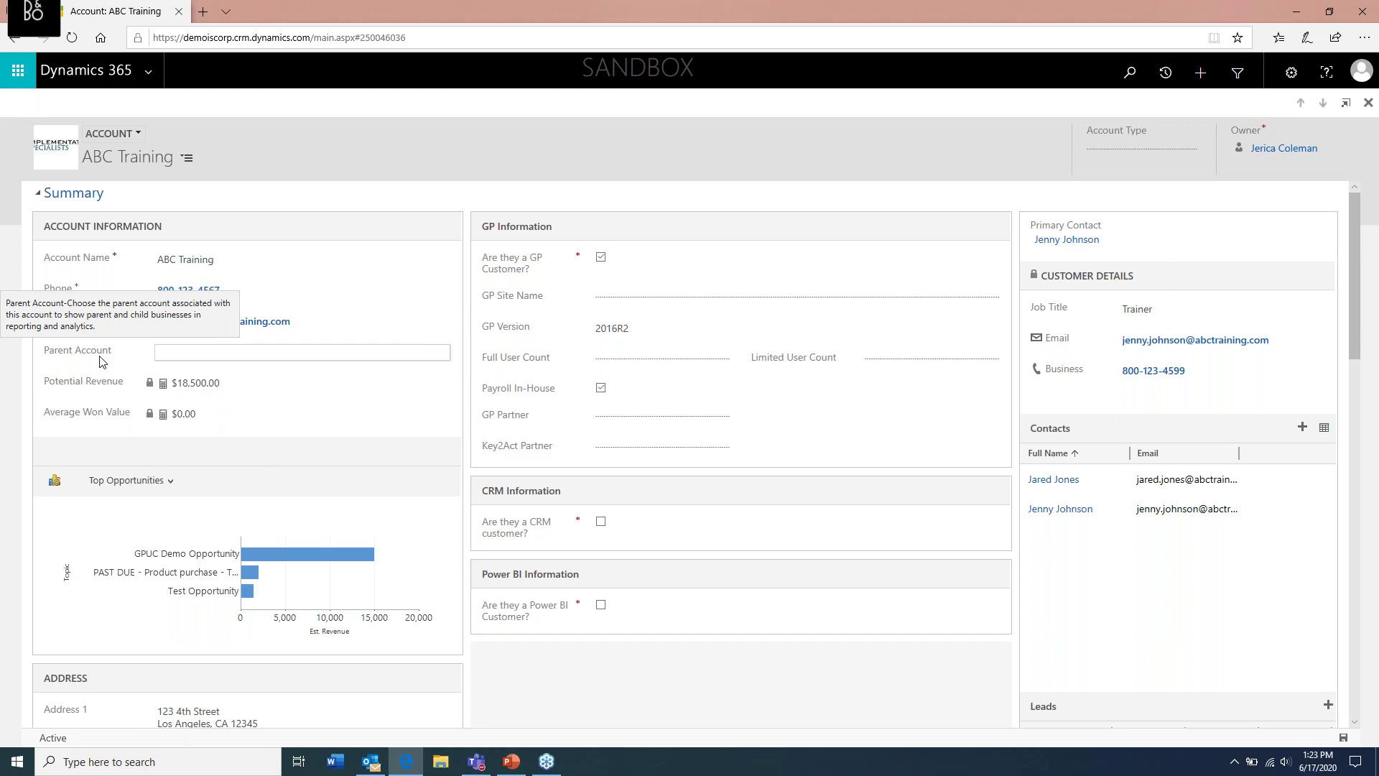
# Open the Default Solution from the system customization settings in a maximized window.
pyautogui.click(104, 85)
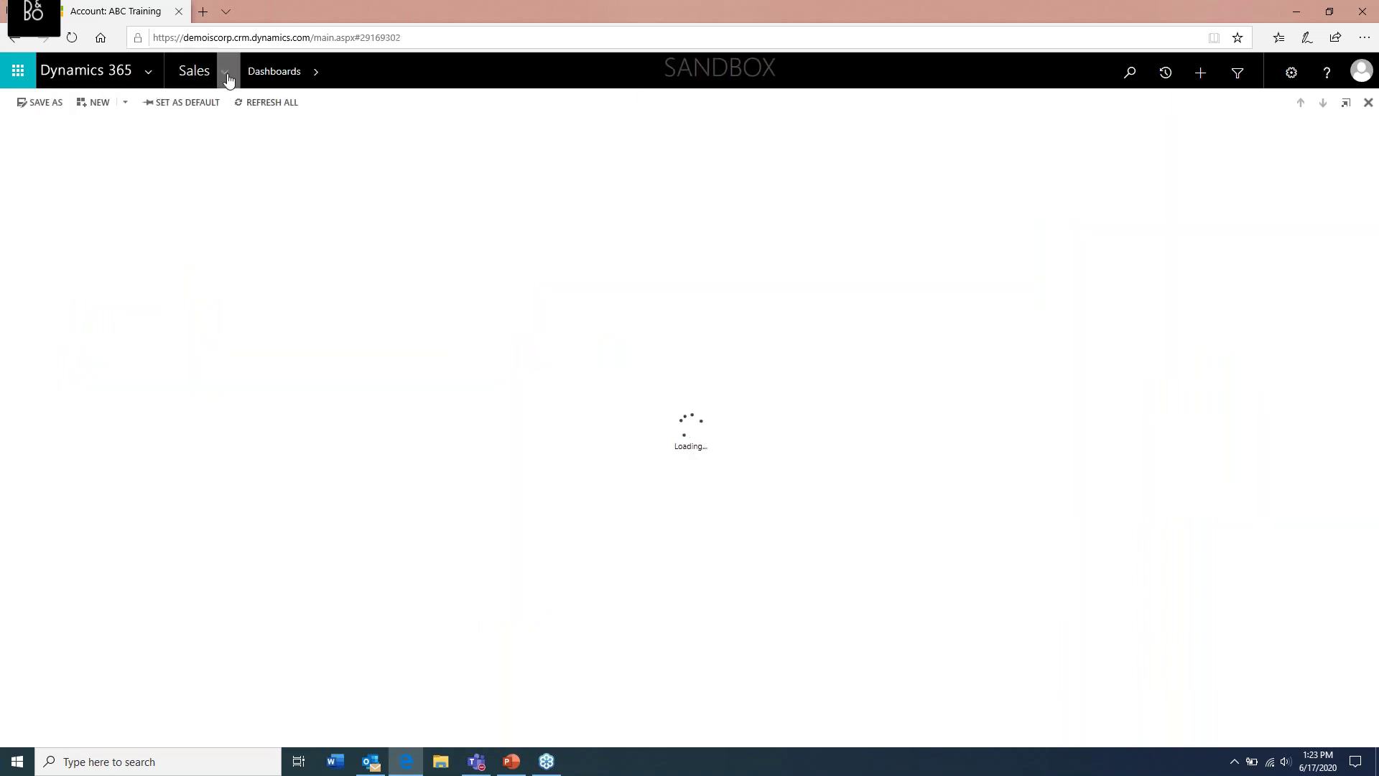
pyautogui.click(226, 74)
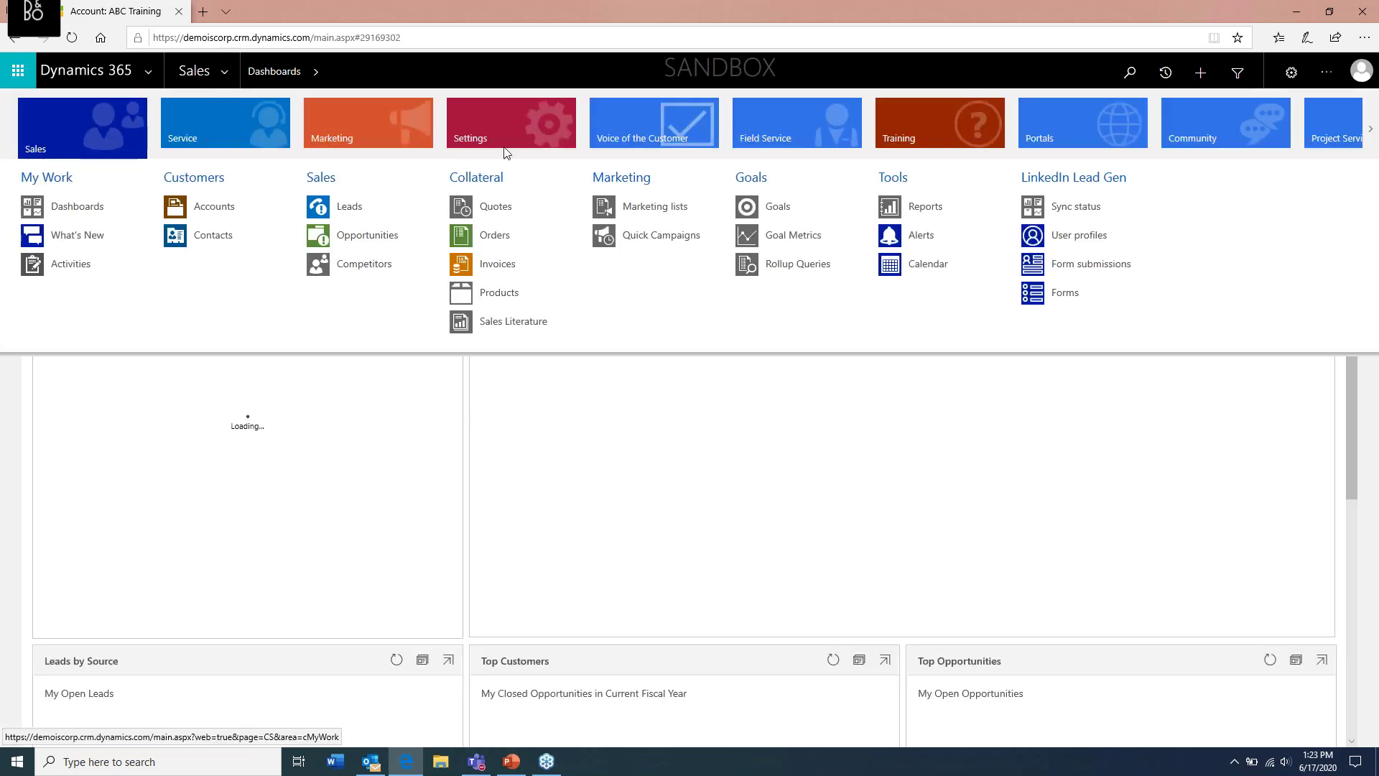
pyautogui.click(502, 124)
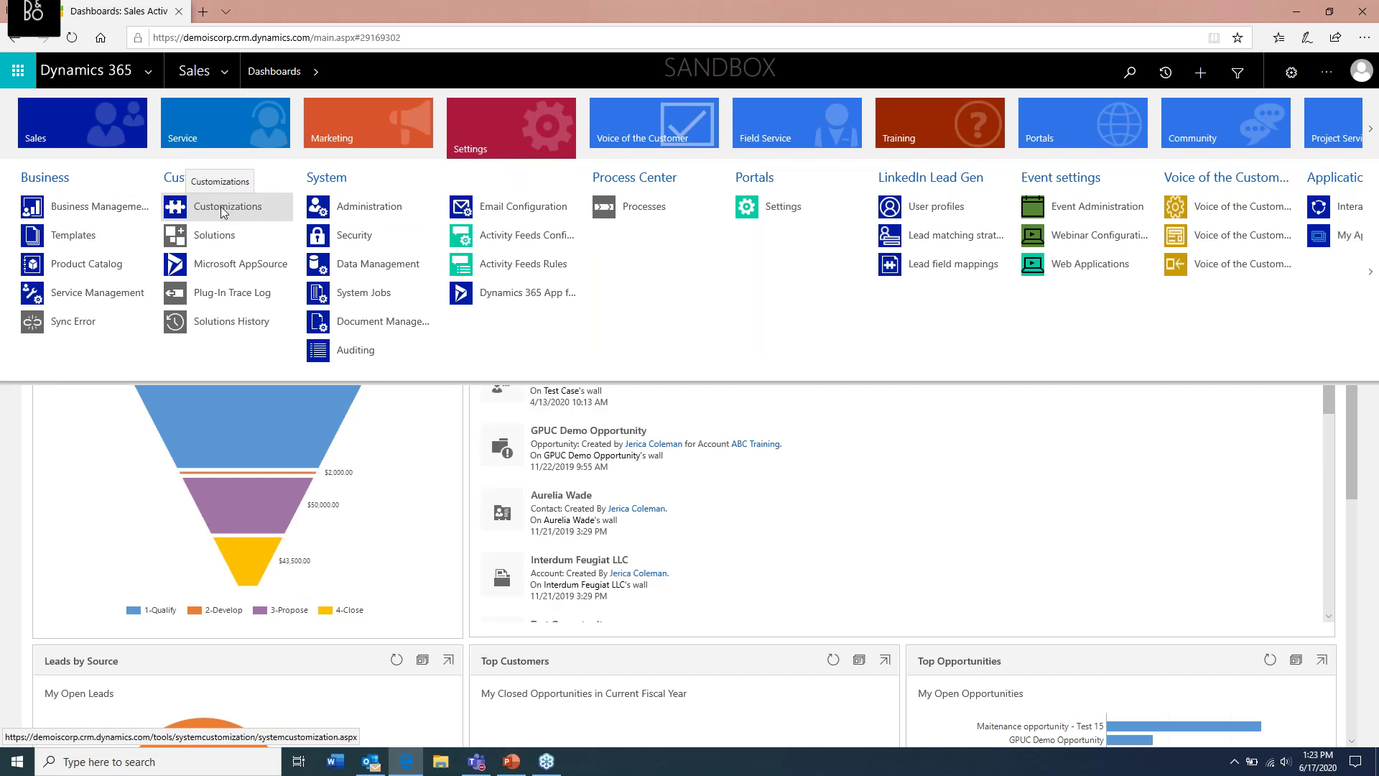
pyautogui.click(221, 205)
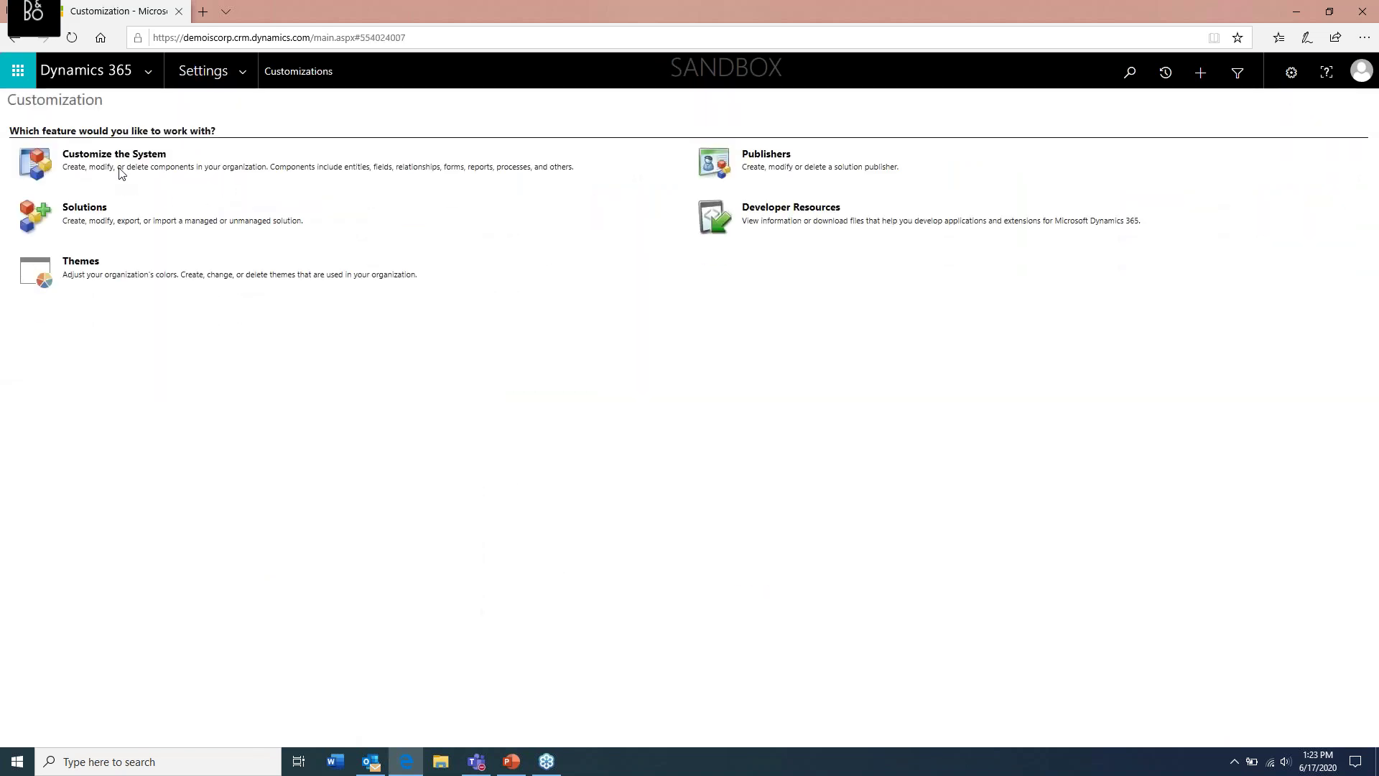
pyautogui.click(114, 155)
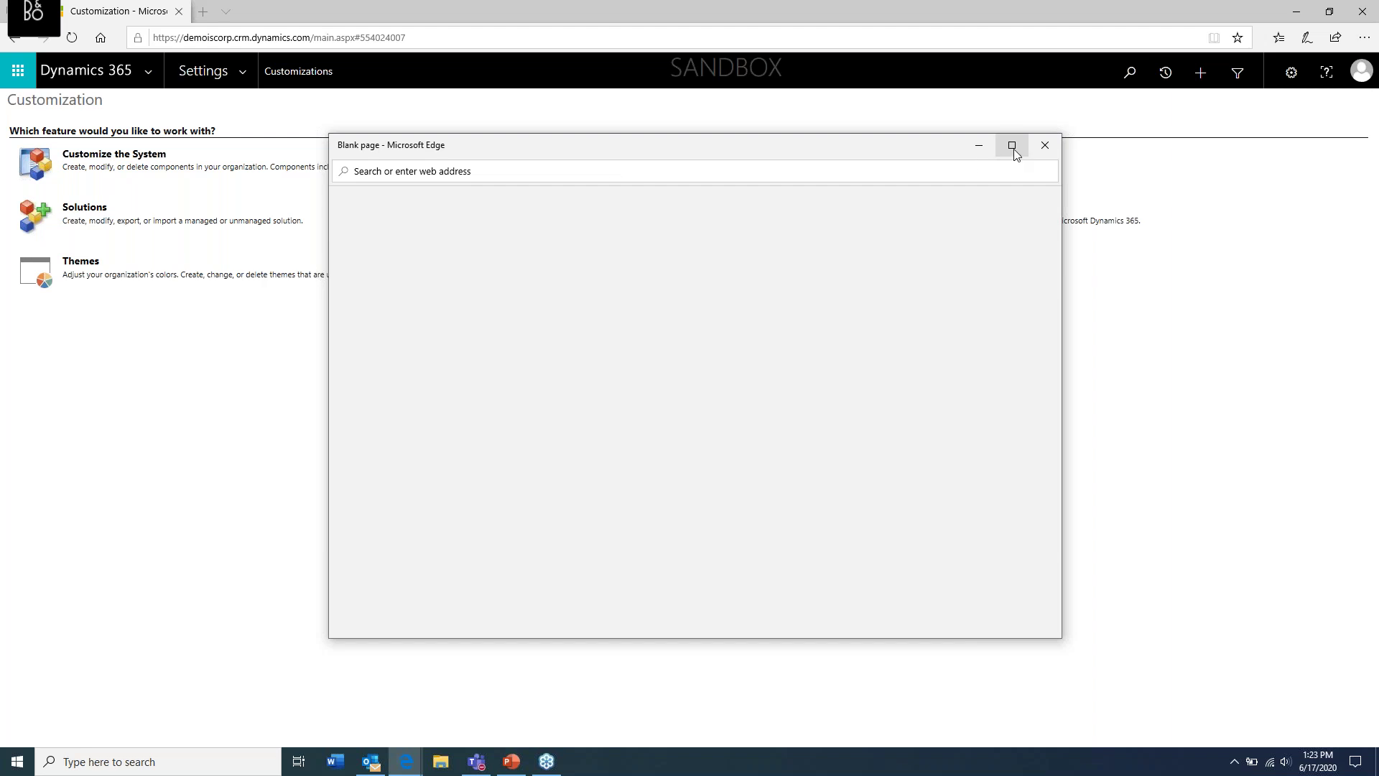
pyautogui.click(1013, 147)
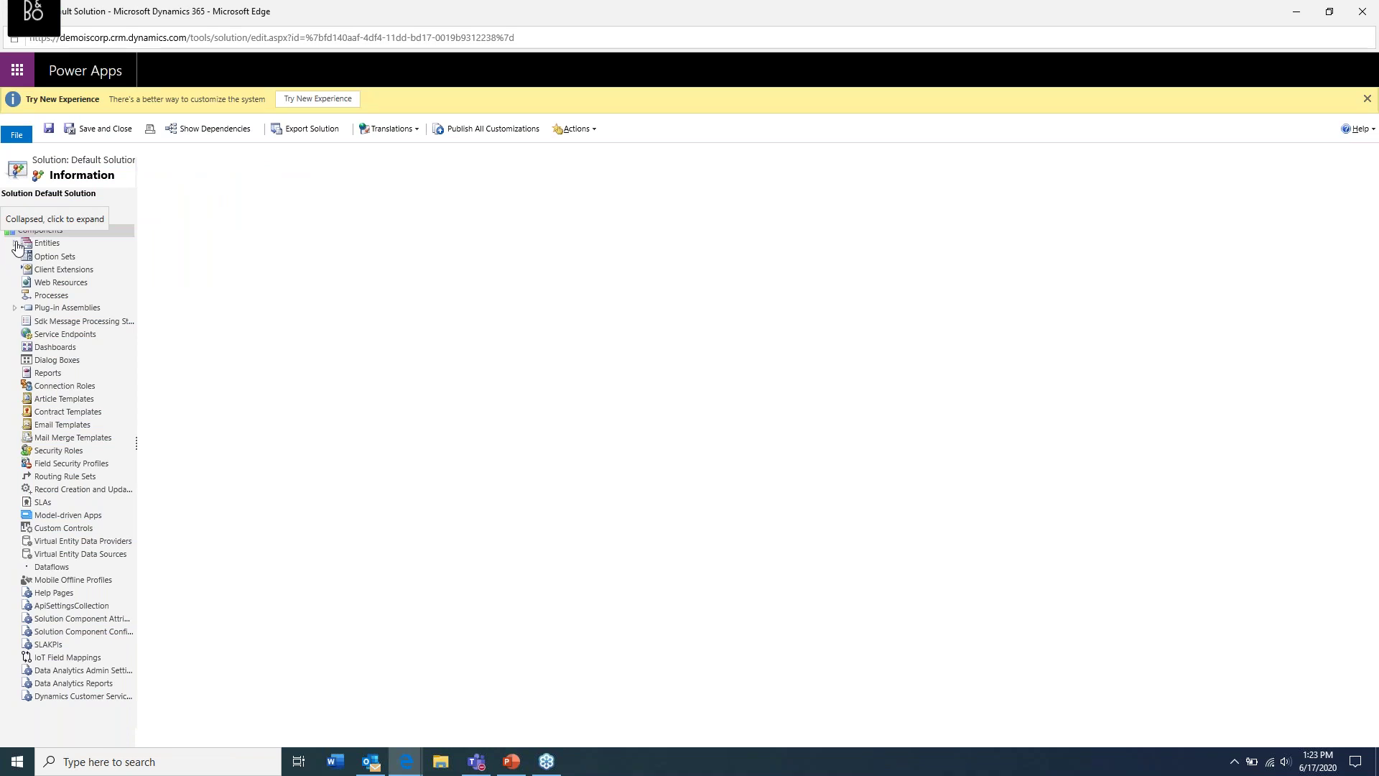
# Find the Opportunity entity in the solution's entity list and open its list of system charts.
pyautogui.click(16, 244)
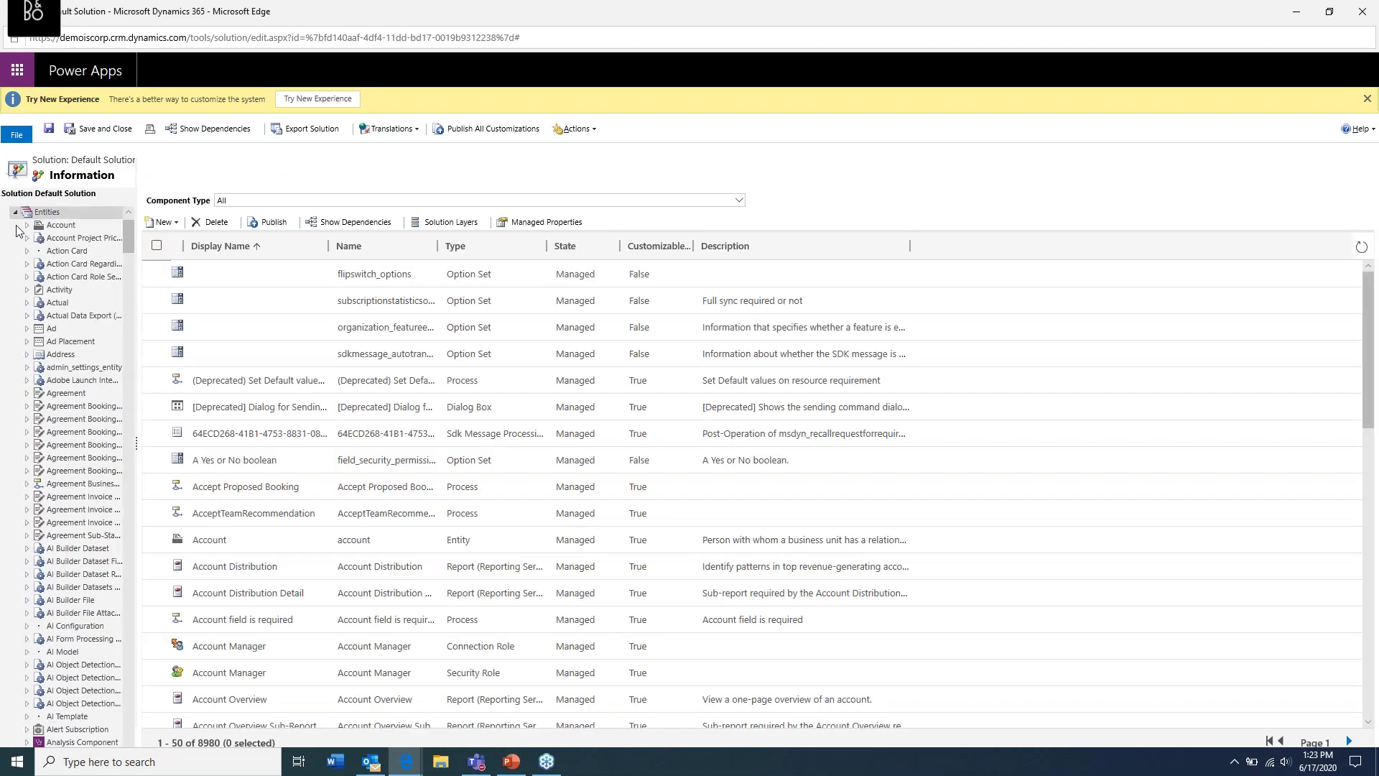
pyautogui.scroll(-5, 63, 413)
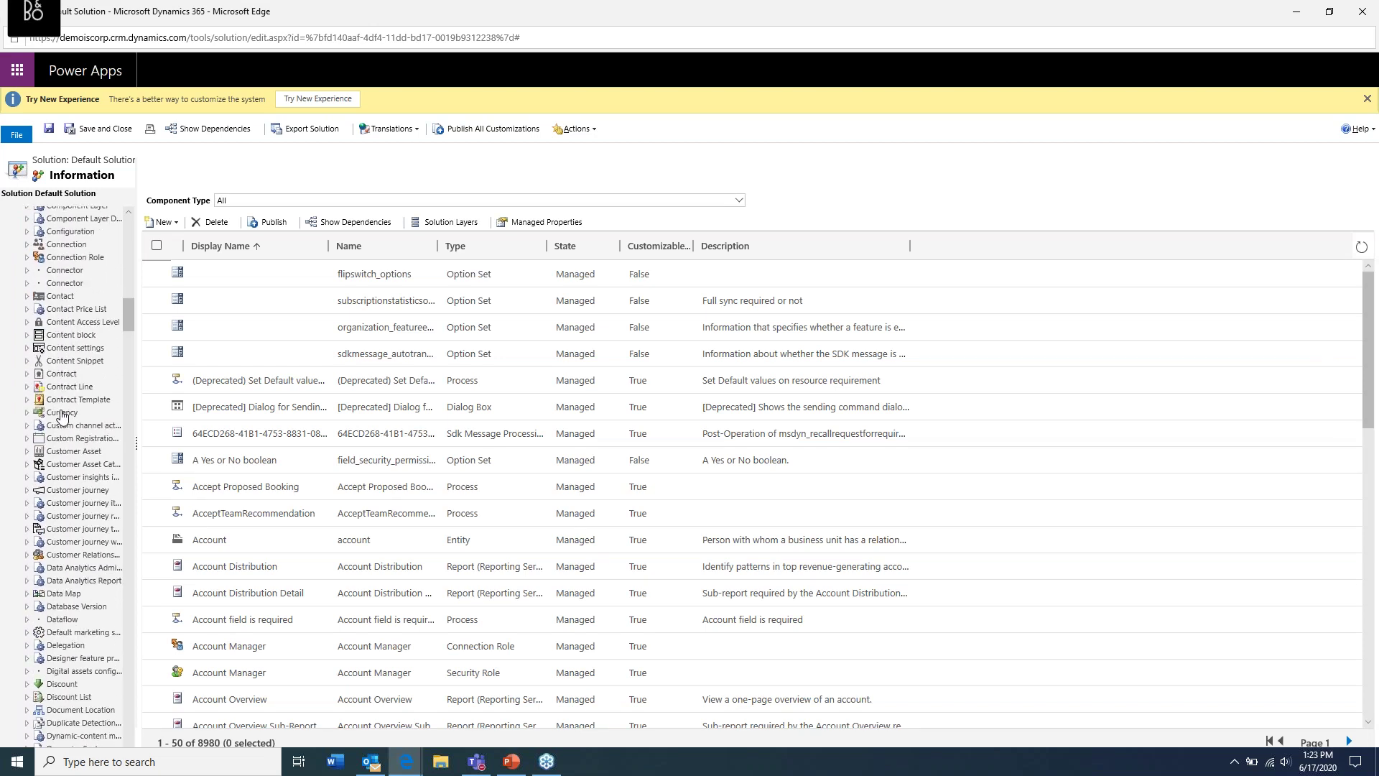
pyautogui.scroll(-7, 59, 412)
pyautogui.scroll(-10, 60, 412)
pyautogui.scroll(-9, 59, 411)
pyautogui.scroll(-9, 60, 412)
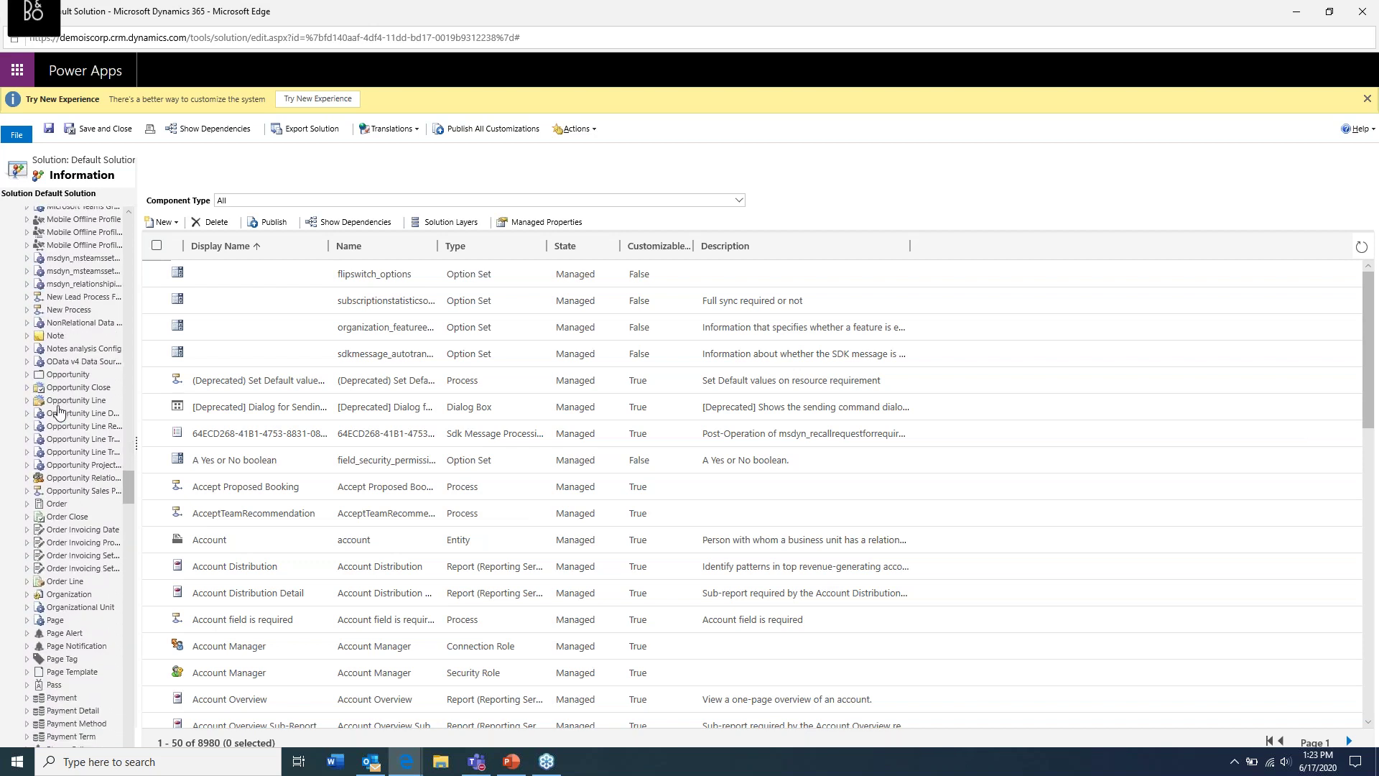
pyautogui.click(28, 376)
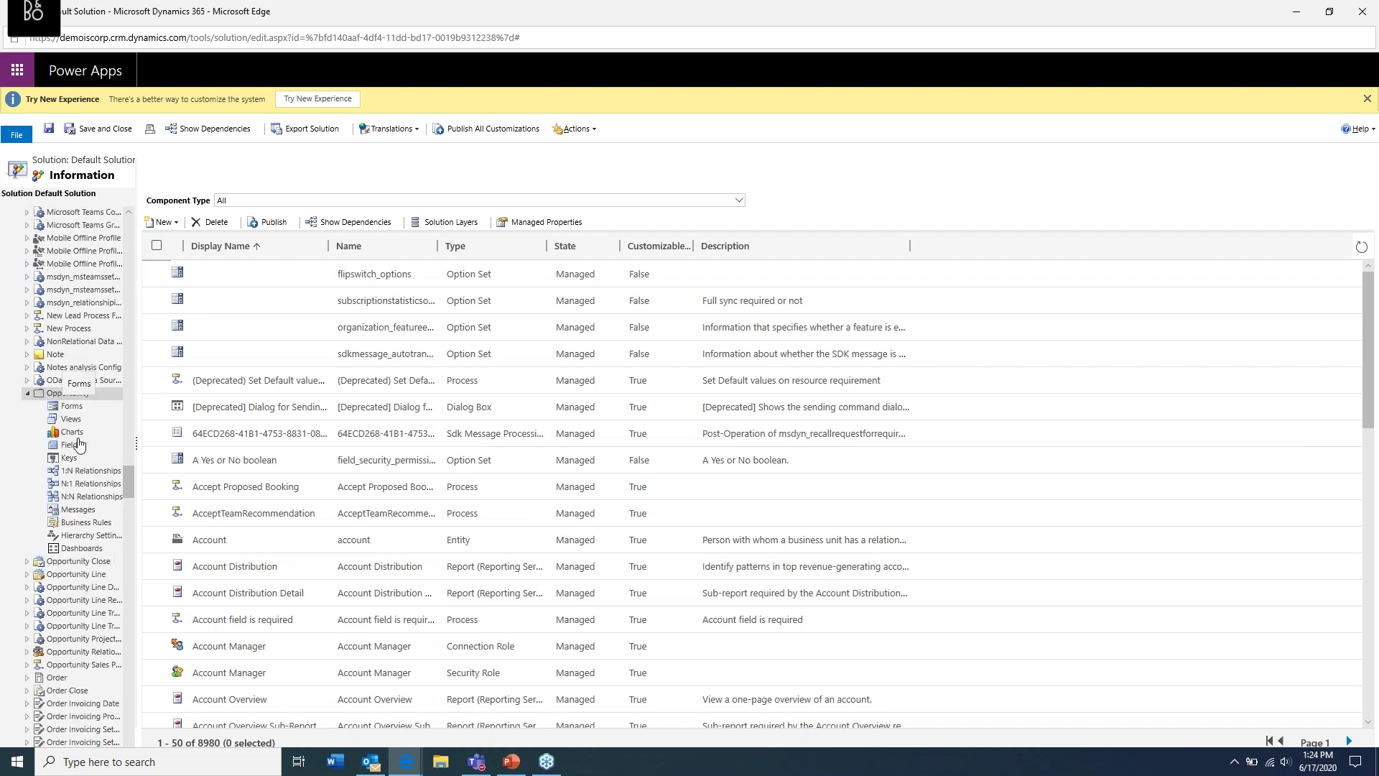
pyautogui.click(70, 433)
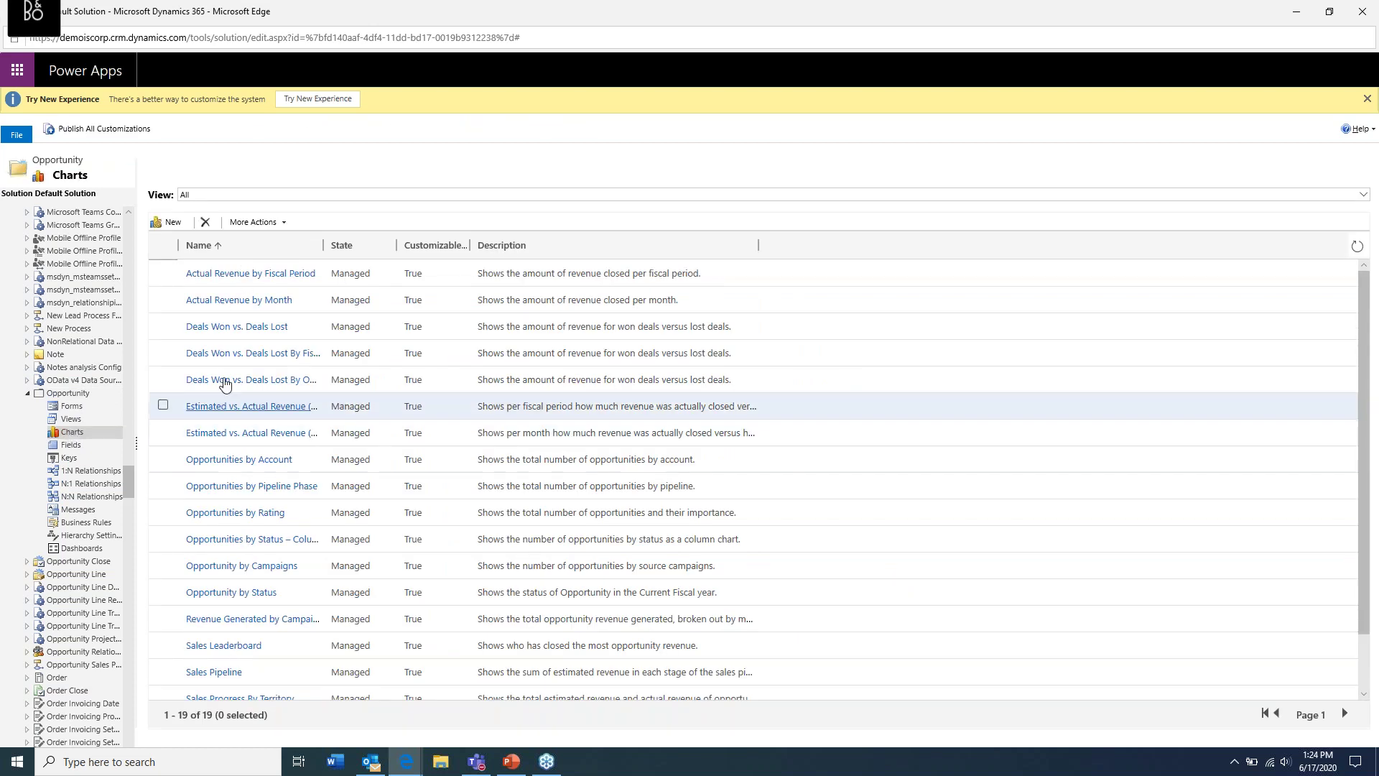
# Examine the blank designer for a new system chart and the extra actions available for the Actual Revenue by Fiscal Period chart.
pyautogui.click(165, 226)
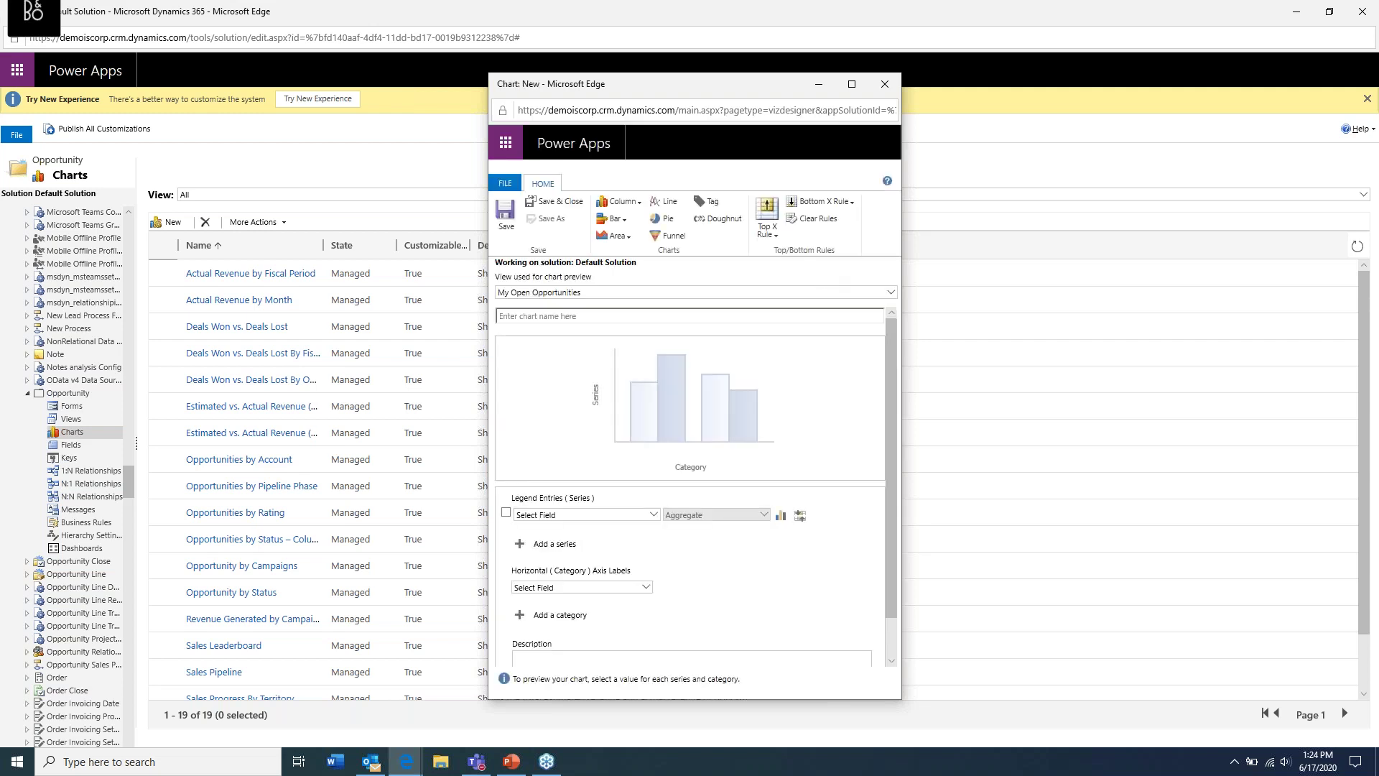
pyautogui.click(885, 87)
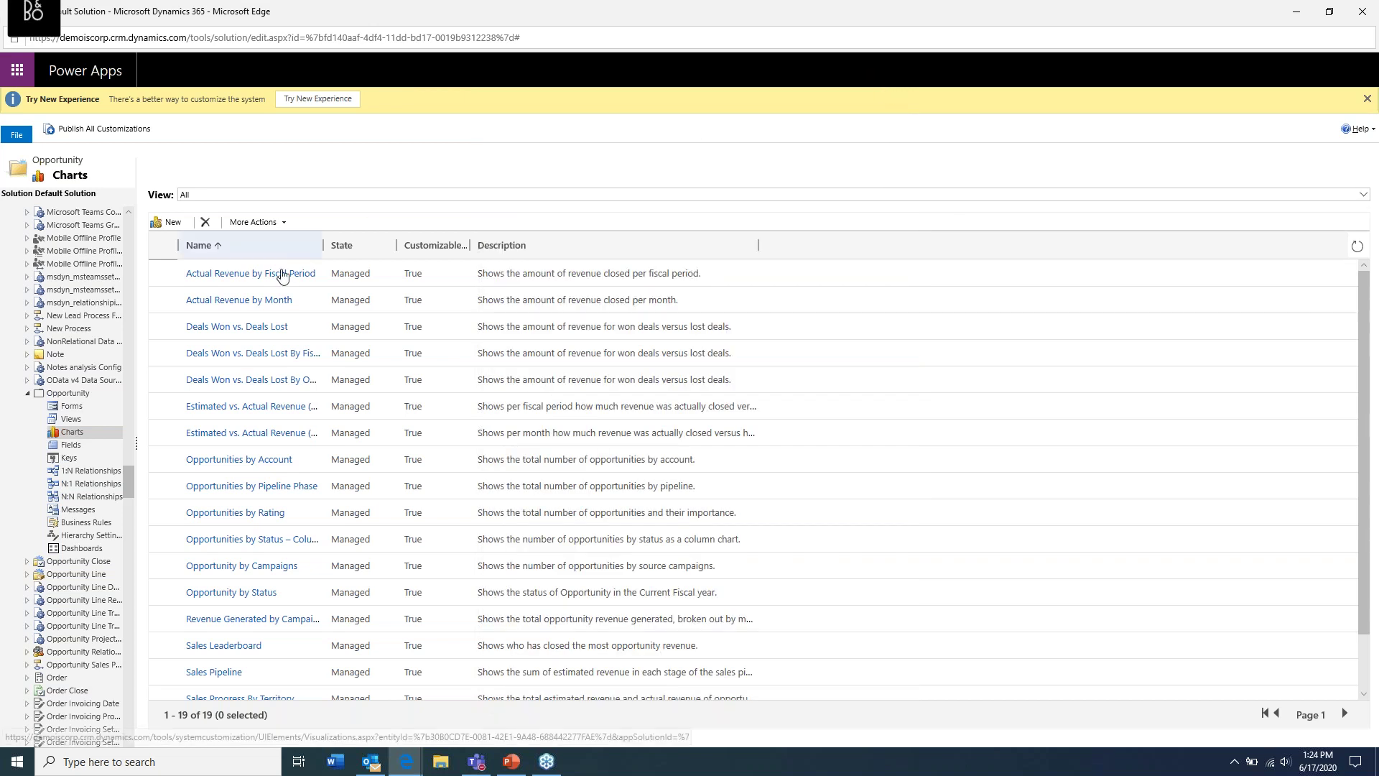
pyautogui.click(163, 273)
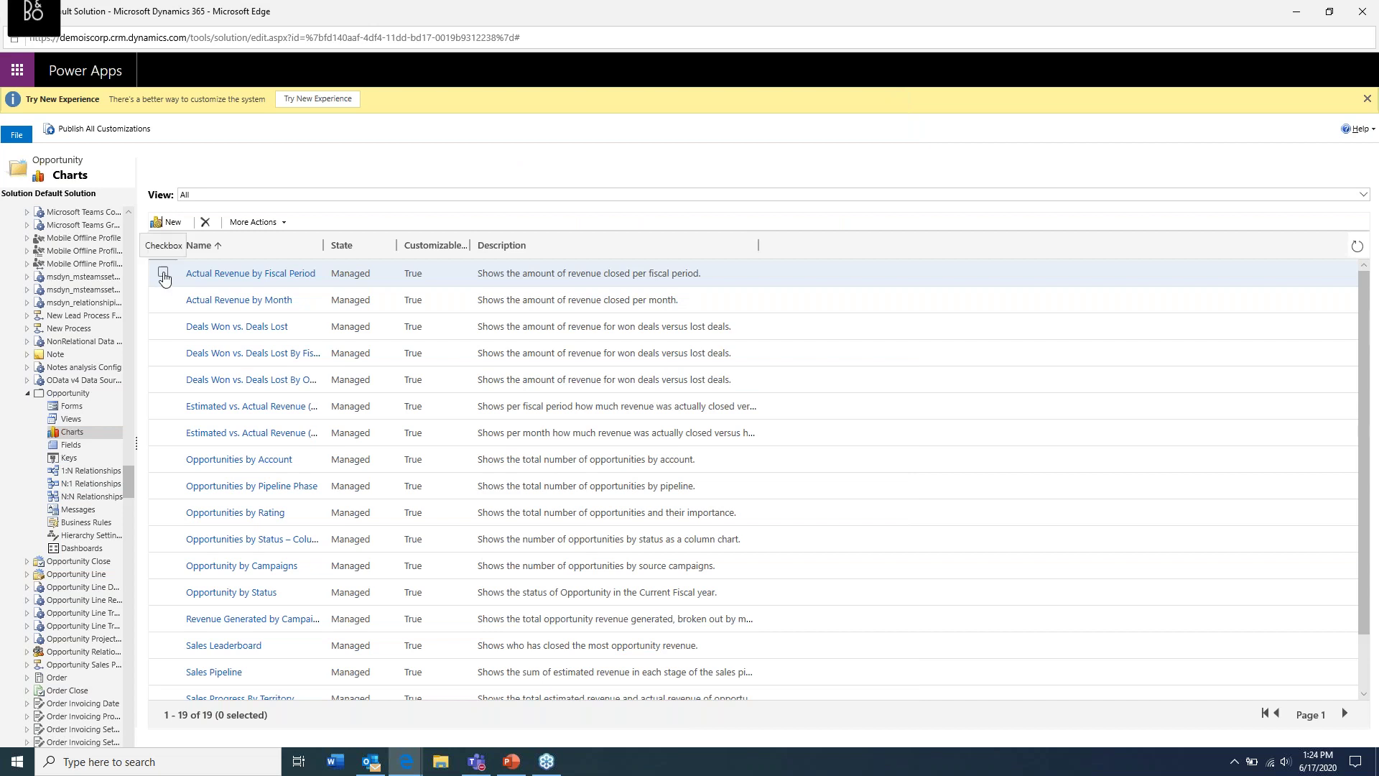
pyautogui.click(285, 223)
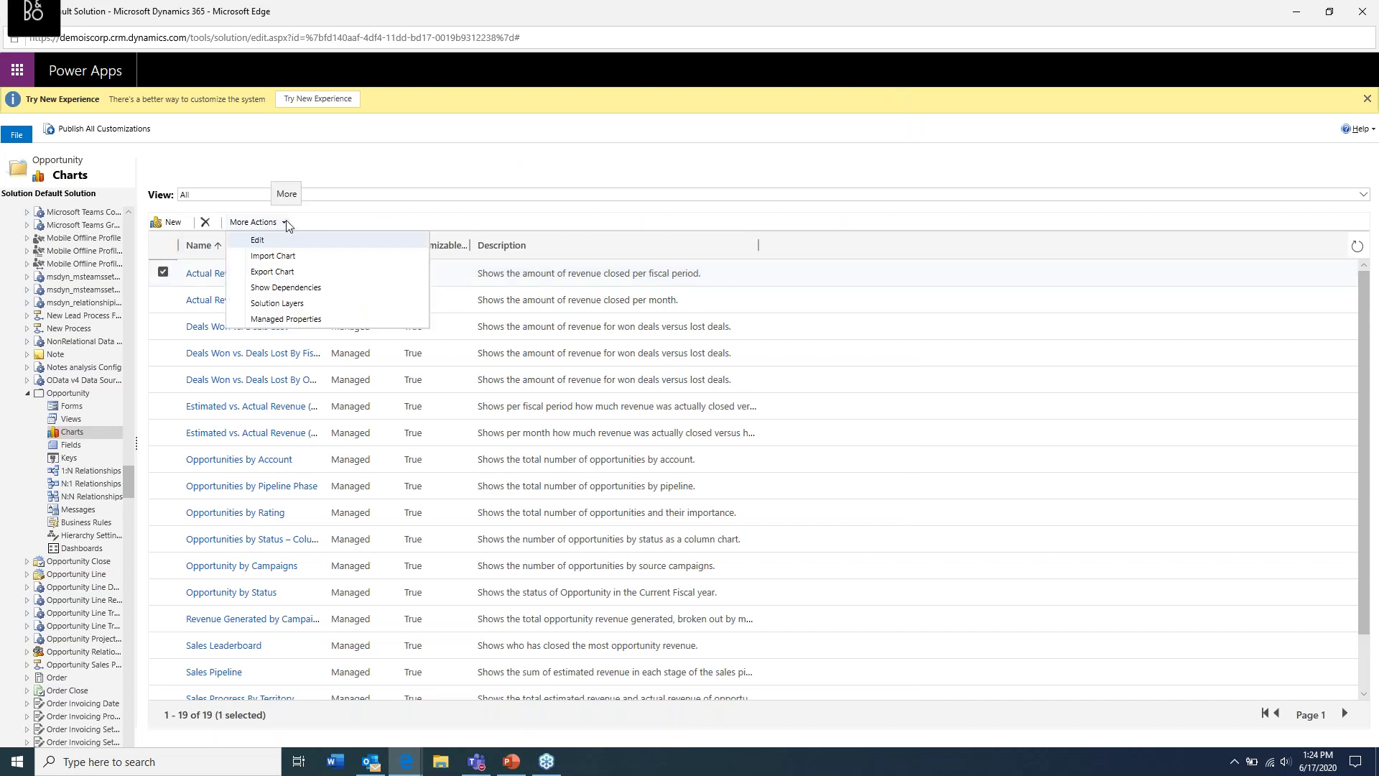
pyautogui.click(164, 274)
pyautogui.click(163, 274)
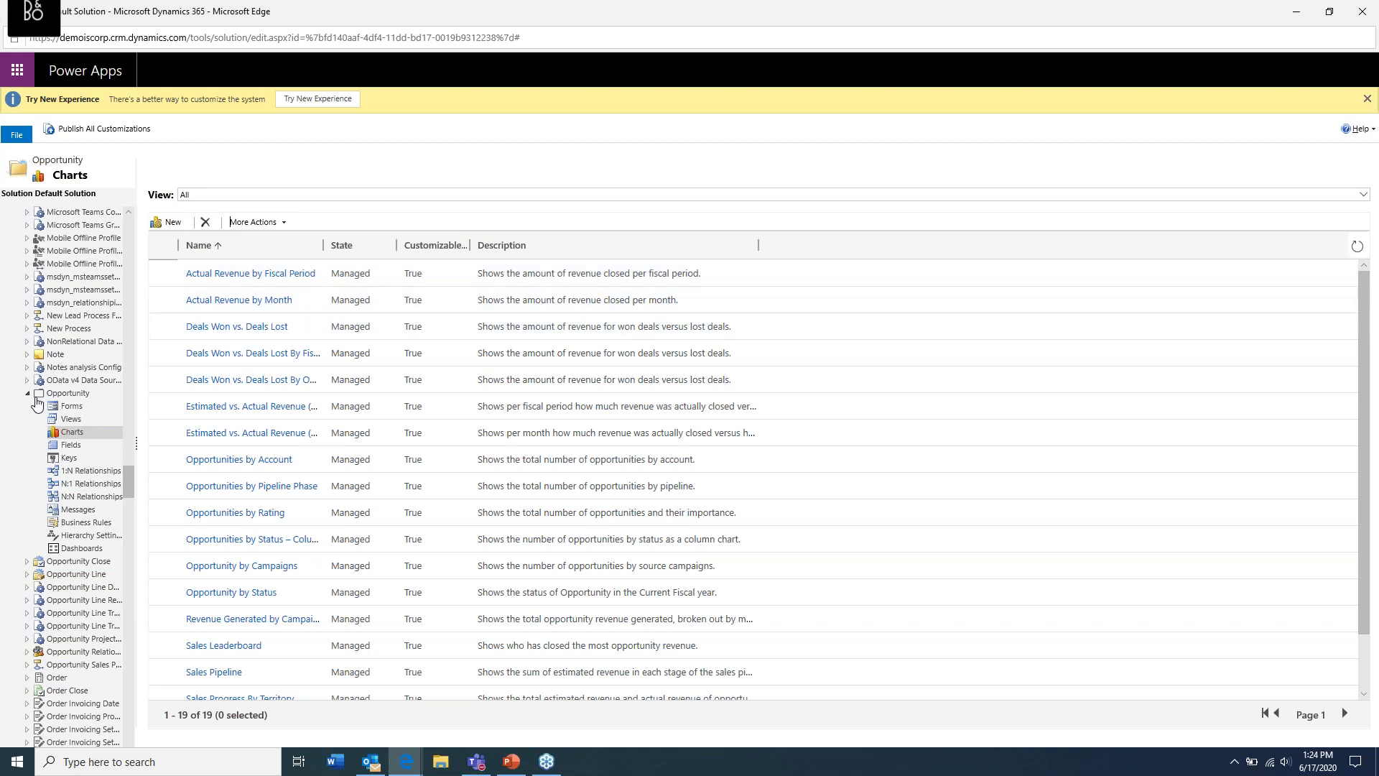
# Display the Opportunity entity's system forms and close the solution window.
pyautogui.click(70, 408)
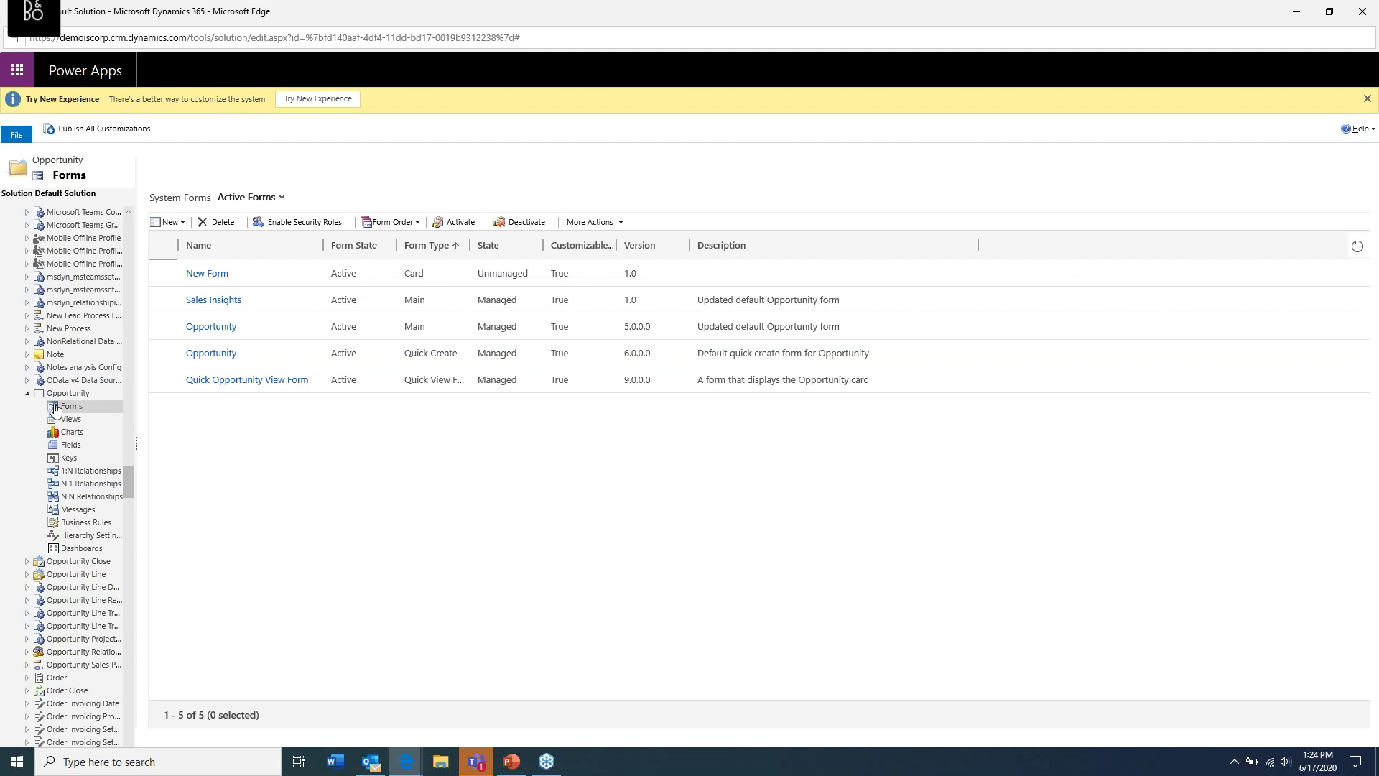
pyautogui.click(1363, 13)
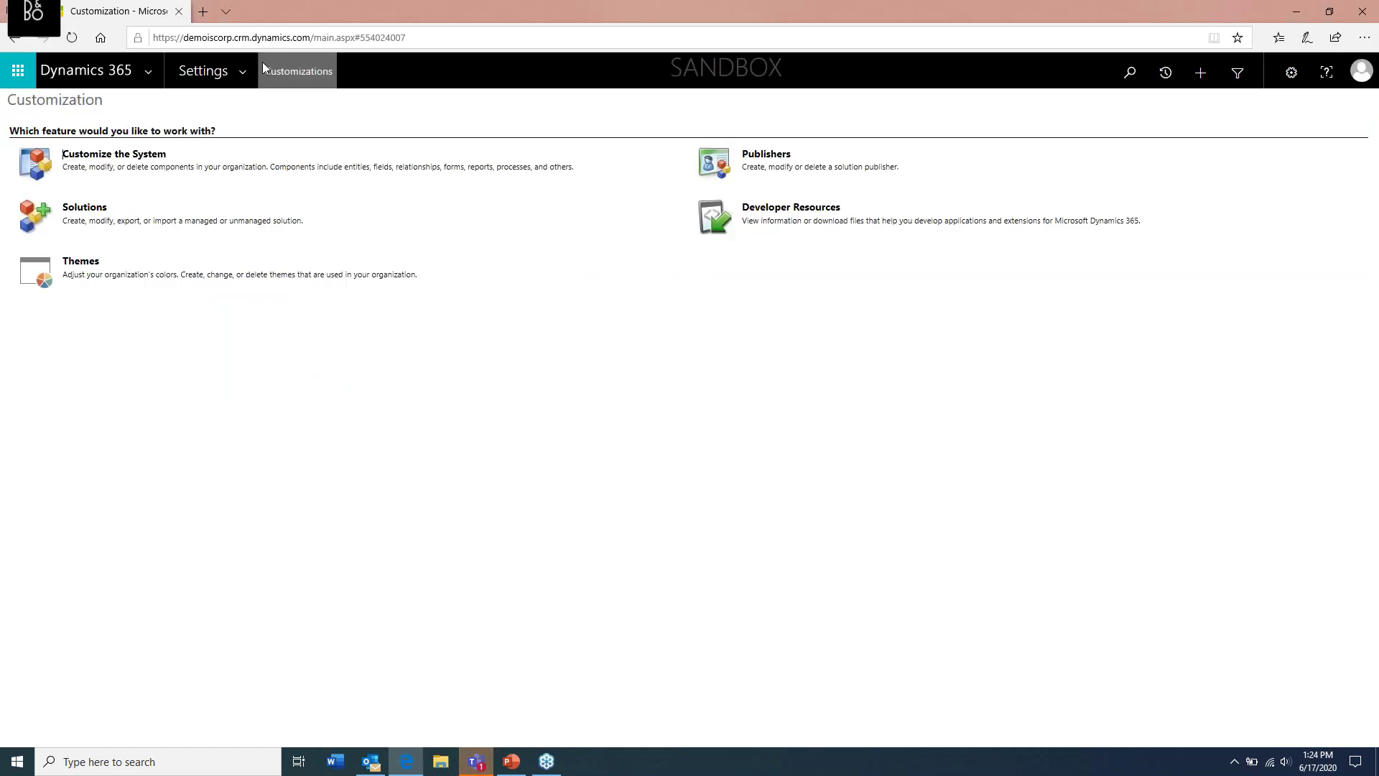
# Open the Opportunities list in the Sales area and display the Potential Revenue by Timeline chart beside it.
pyautogui.click(242, 72)
pyautogui.click(81, 121)
pyautogui.click(325, 238)
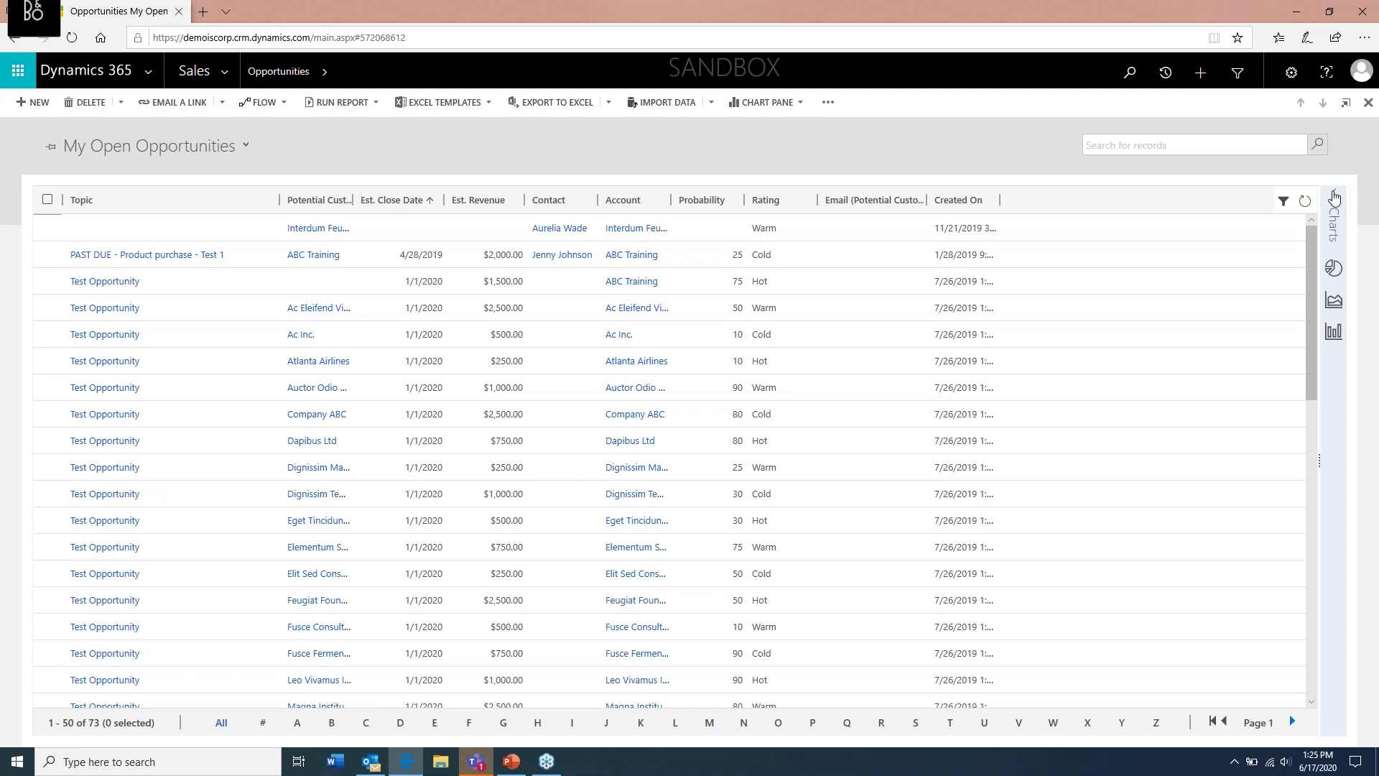
pyautogui.click(1334, 197)
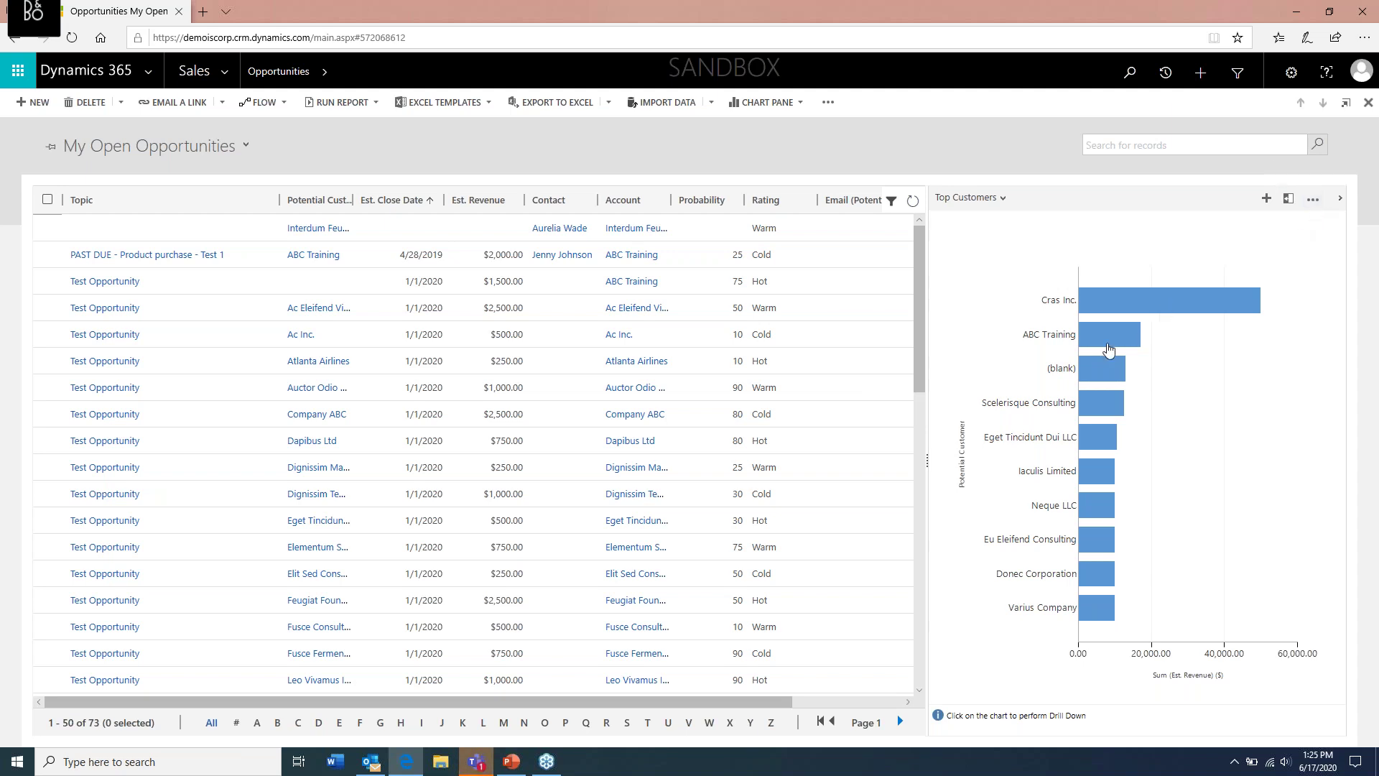
pyautogui.click(1002, 198)
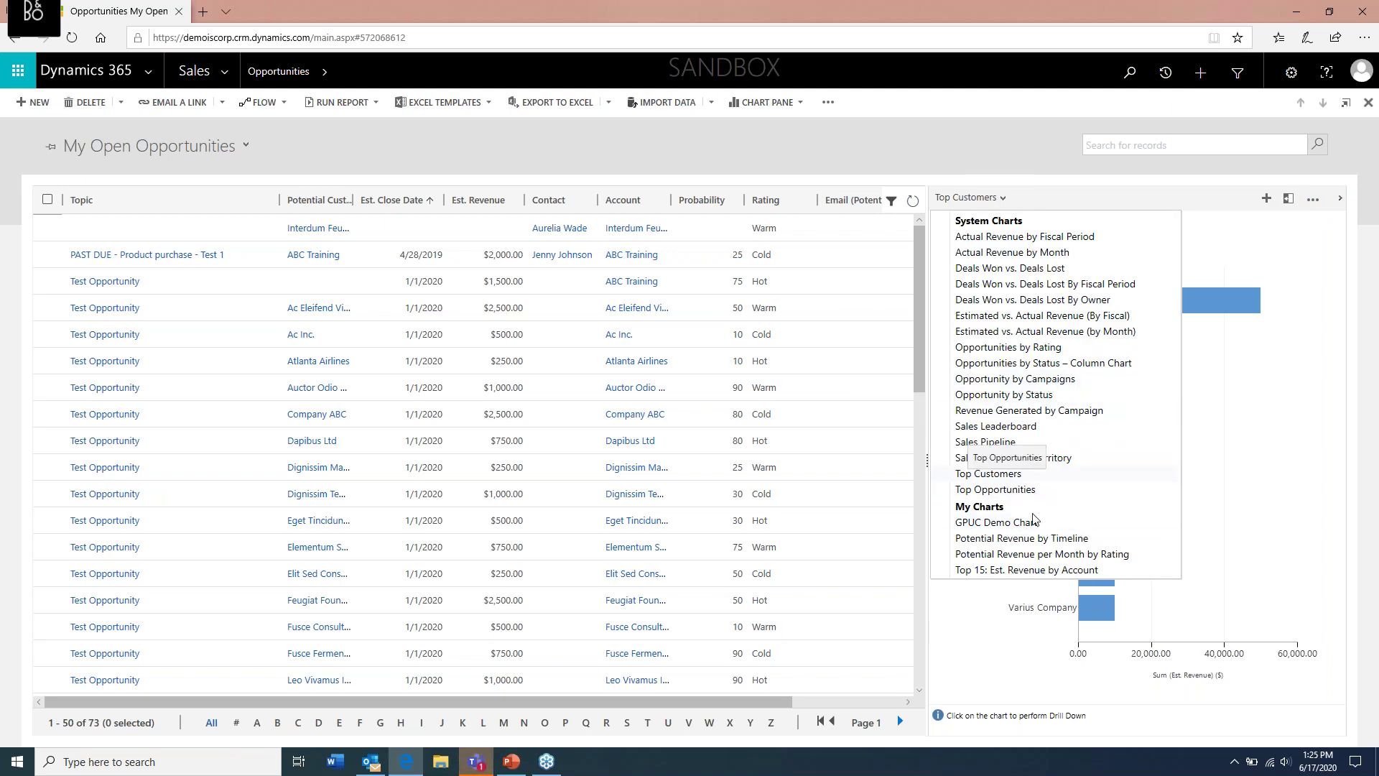
pyautogui.click(1094, 535)
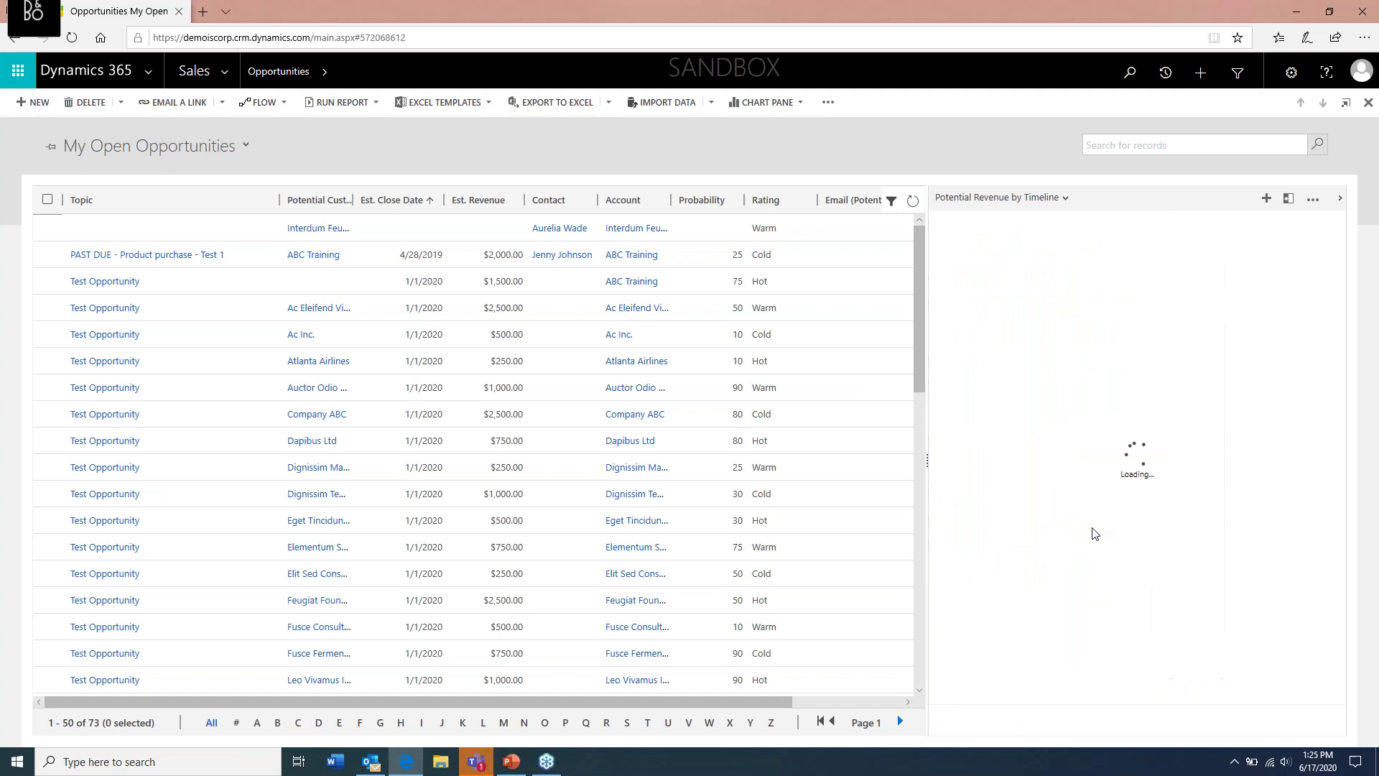
# Export the Potential Revenue by Timeline chart, open the exported XML to view its definition, and close it.
pyautogui.click(1314, 202)
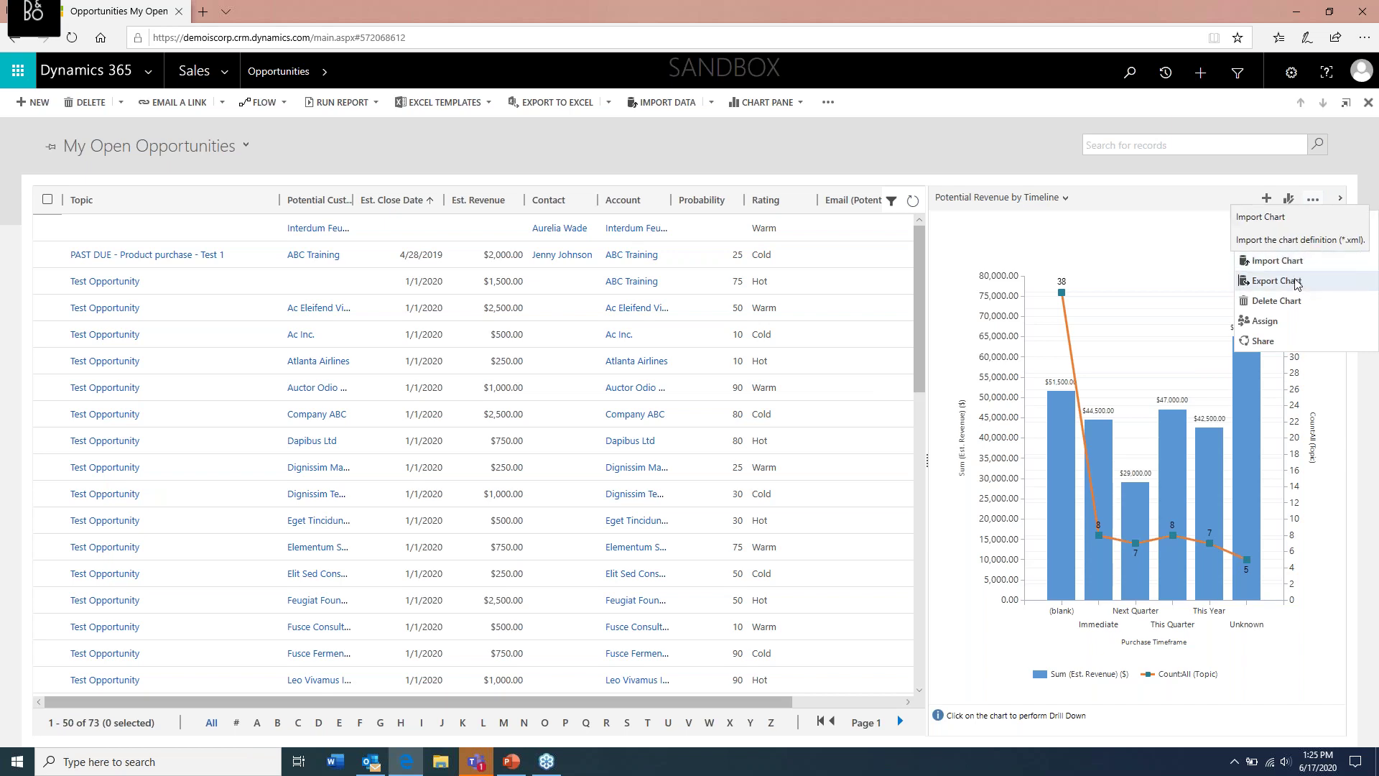
pyautogui.click(1275, 282)
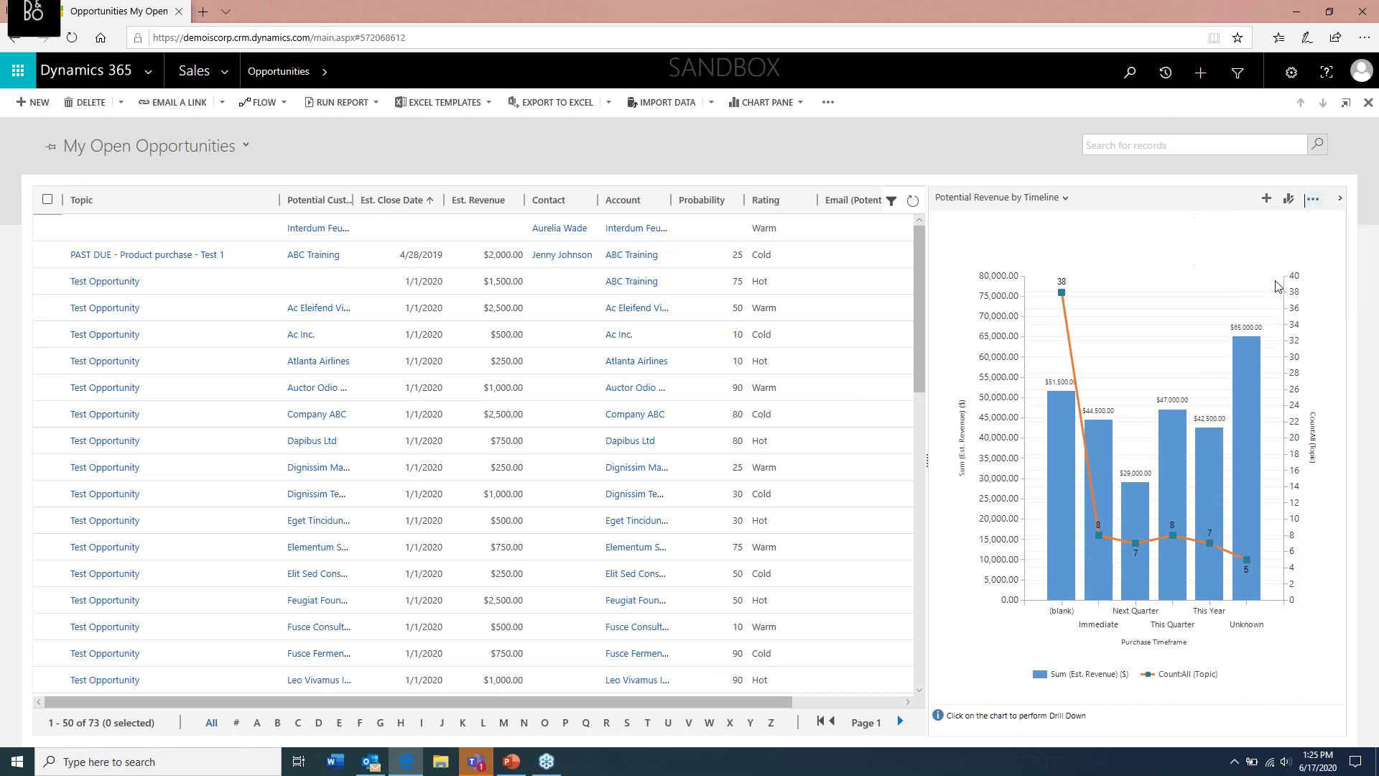
pyautogui.click(747, 726)
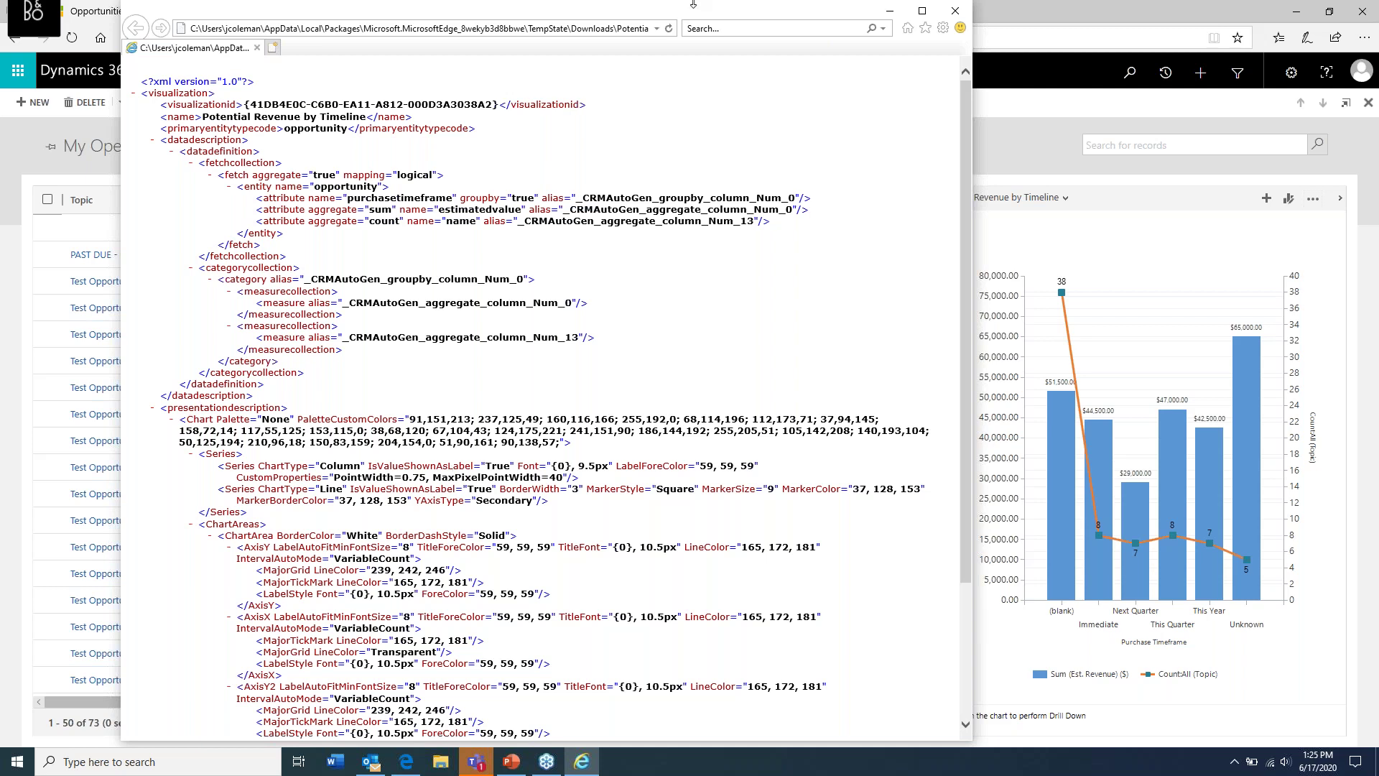
pyautogui.click(955, 11)
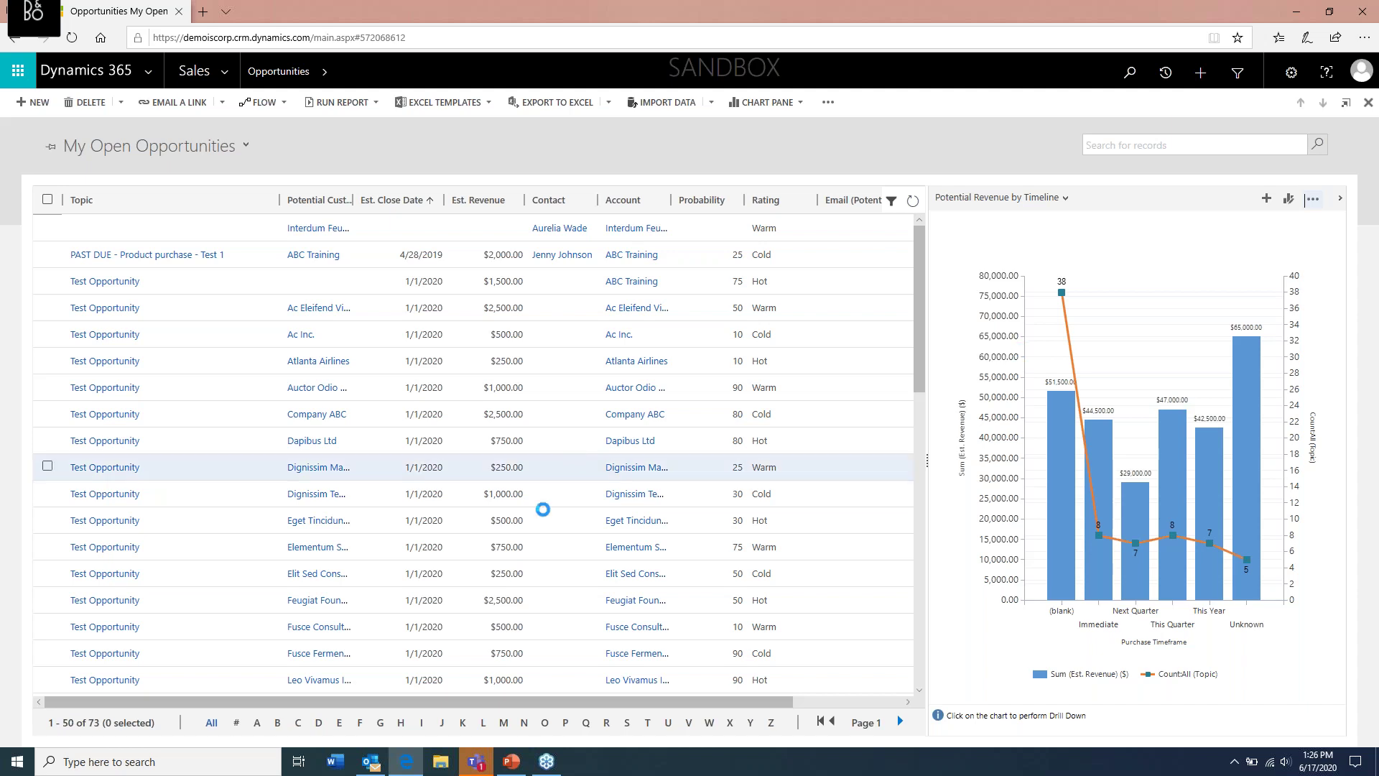
# Switch to the PowerPoint presentation and start the slide show from the Q & A slide.
pyautogui.click(511, 761)
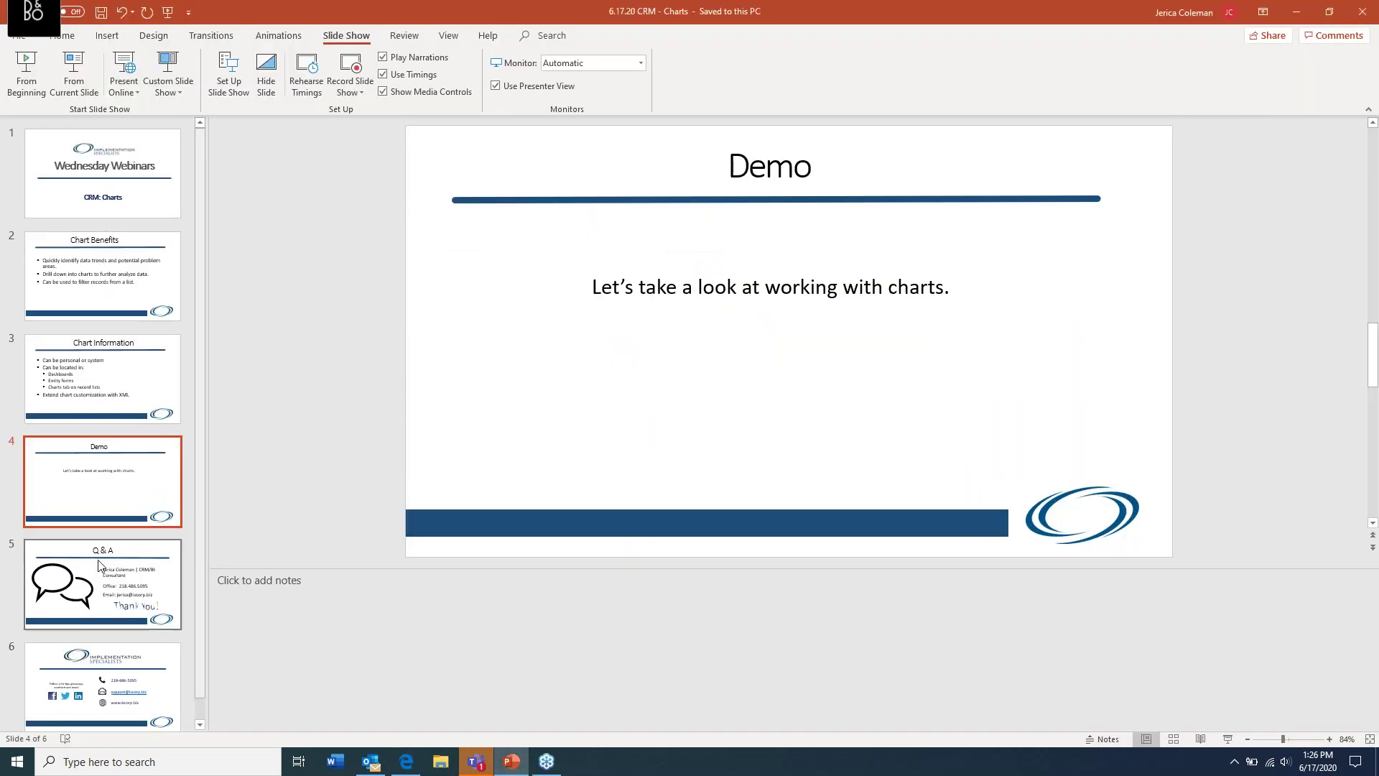
pyautogui.click(103, 583)
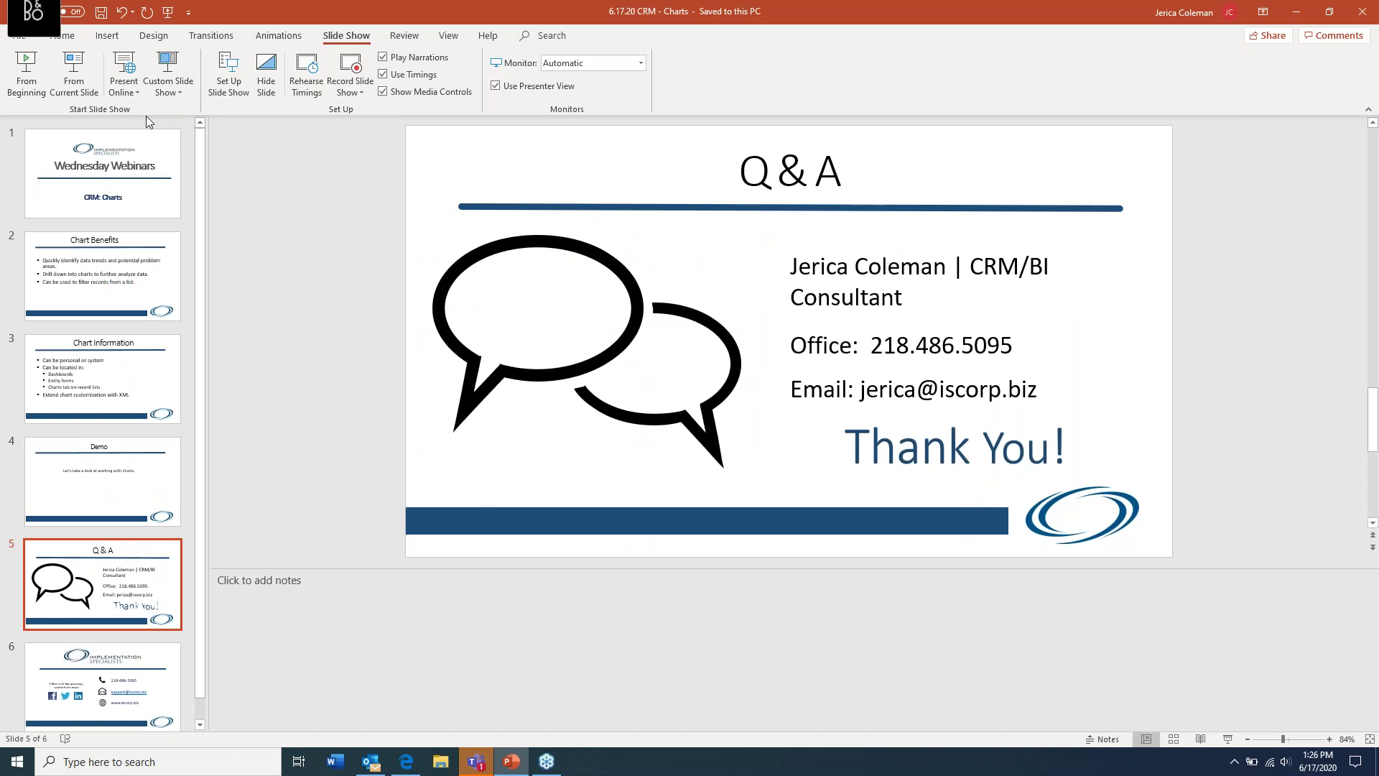
pyautogui.click(74, 72)
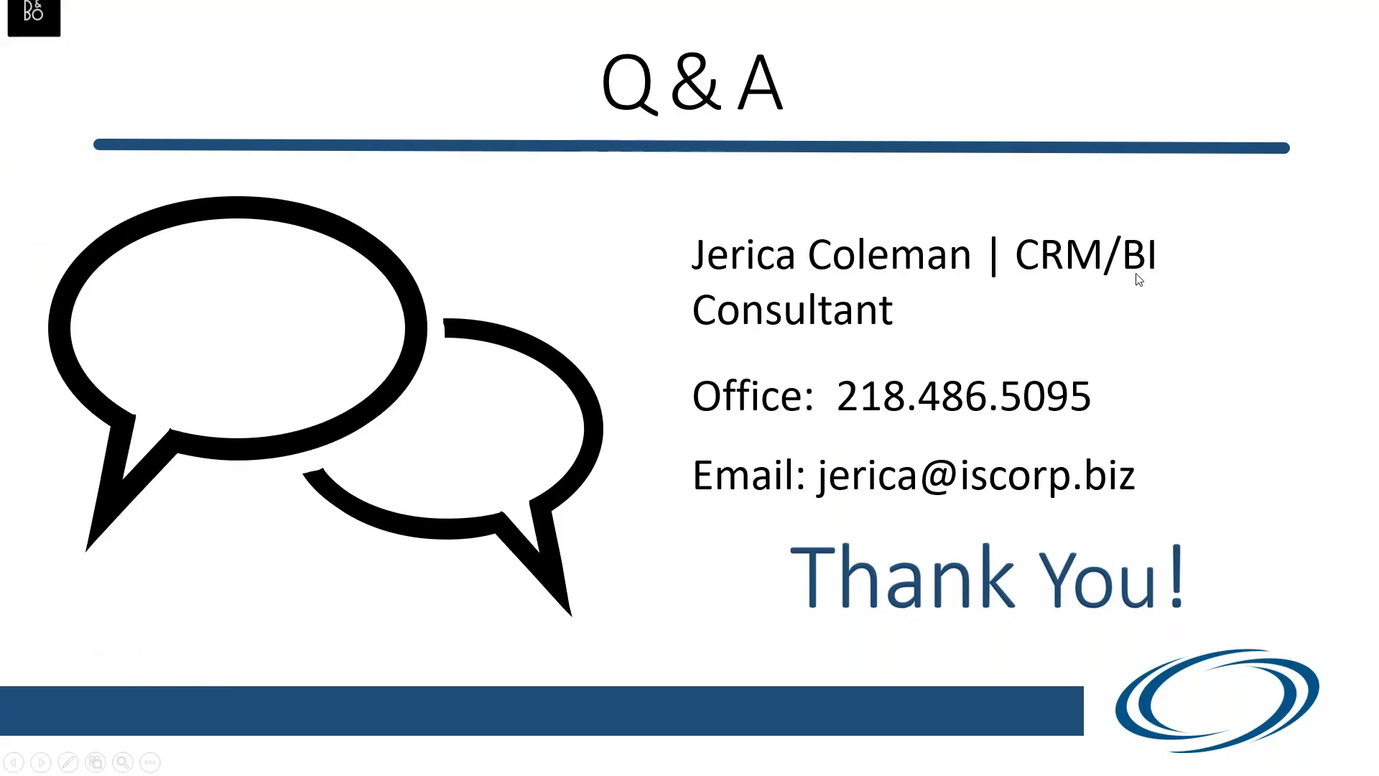